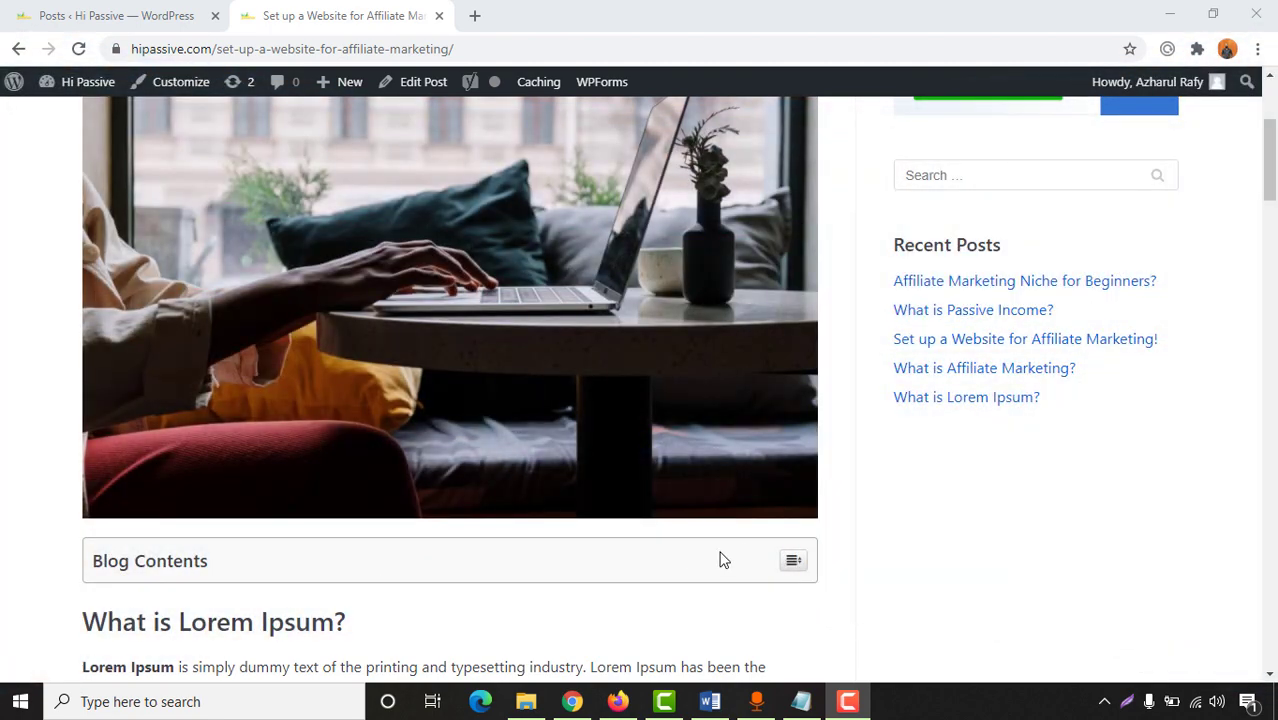
Test the post's contents list: expand it, jump to two sections, collapse and re-expand it.
{"action": "scroll", "coordinate": [793, 551], "scroll_direction": "down", "scroll_amount": 1}
{"action": "left_click", "coordinate": [794, 469]}
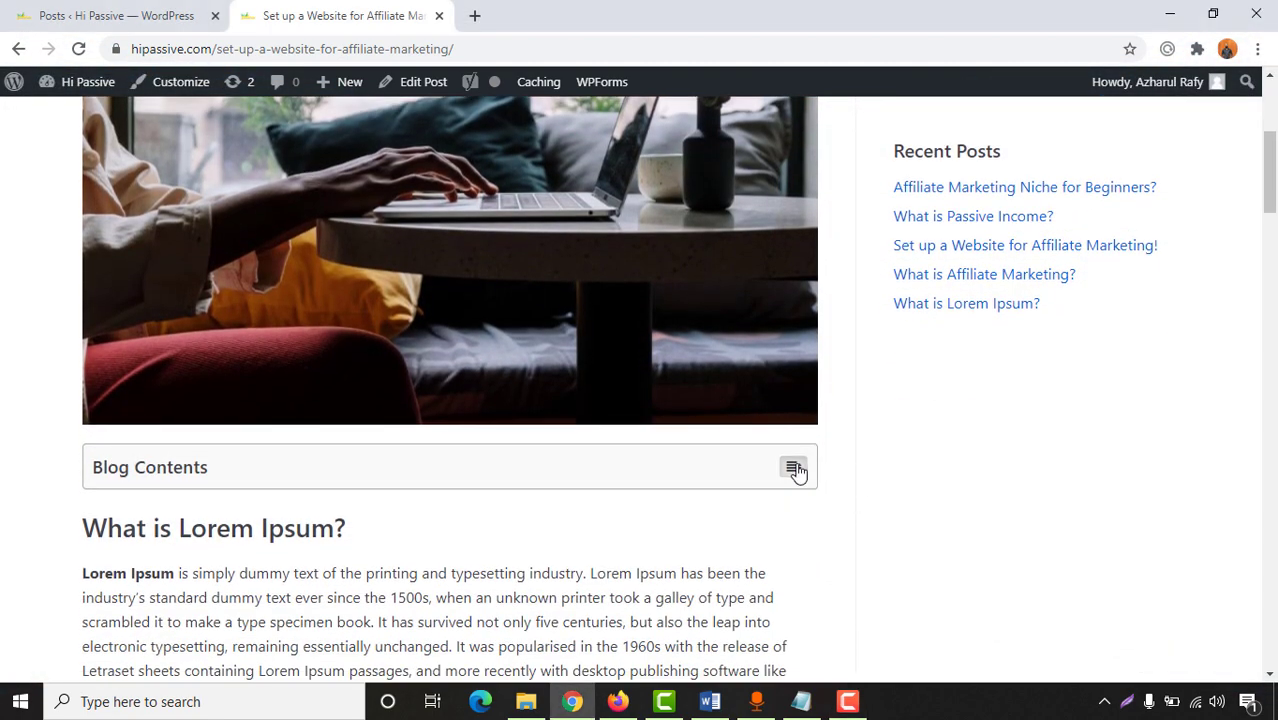
{"action": "left_click", "coordinate": [795, 470]}
{"action": "scroll", "coordinate": [377, 399], "scroll_direction": "down", "scroll_amount": 1}
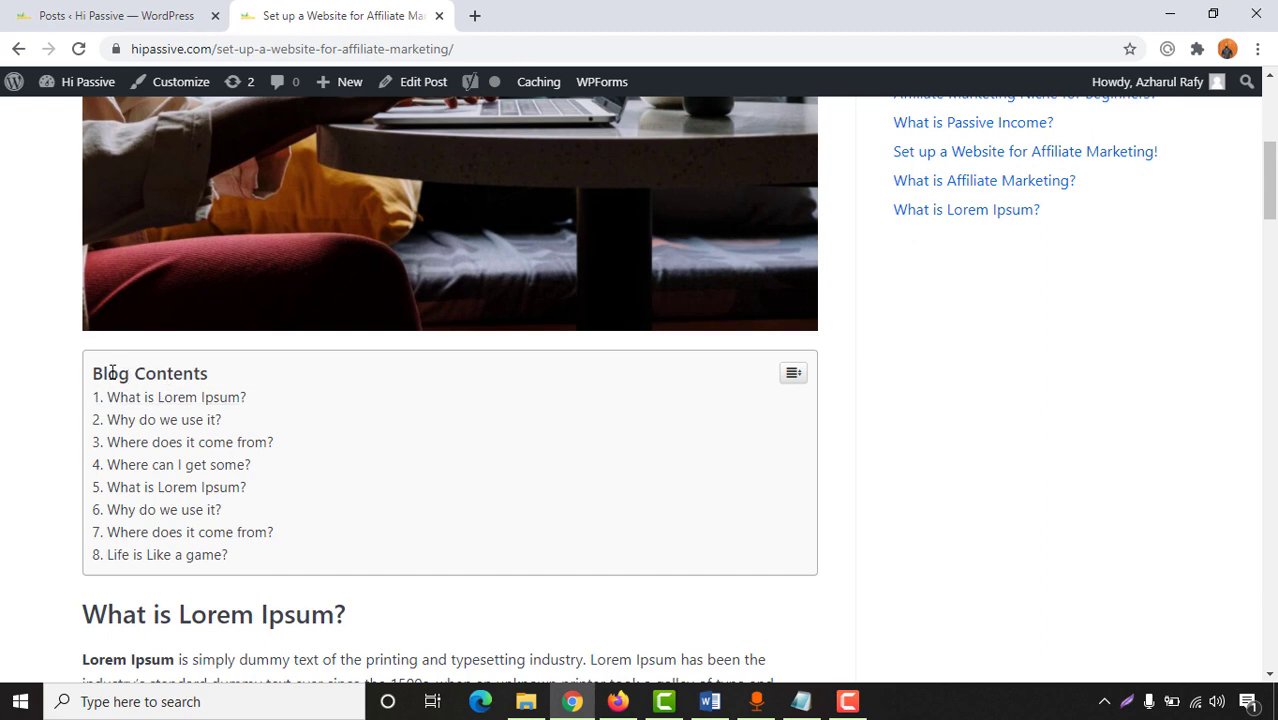
{"action": "left_click", "coordinate": [146, 468]}
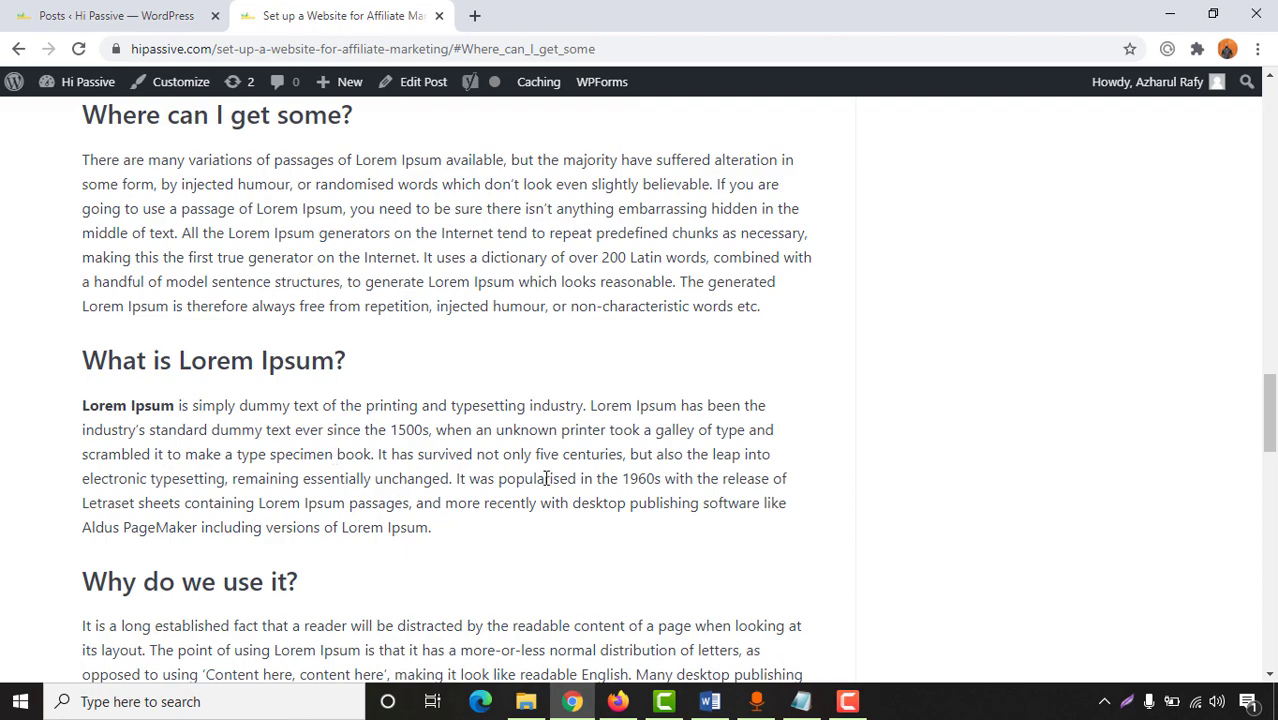
{"action": "left_click_drag", "start_coordinate": [1268, 412], "coordinate": [1268, 137]}
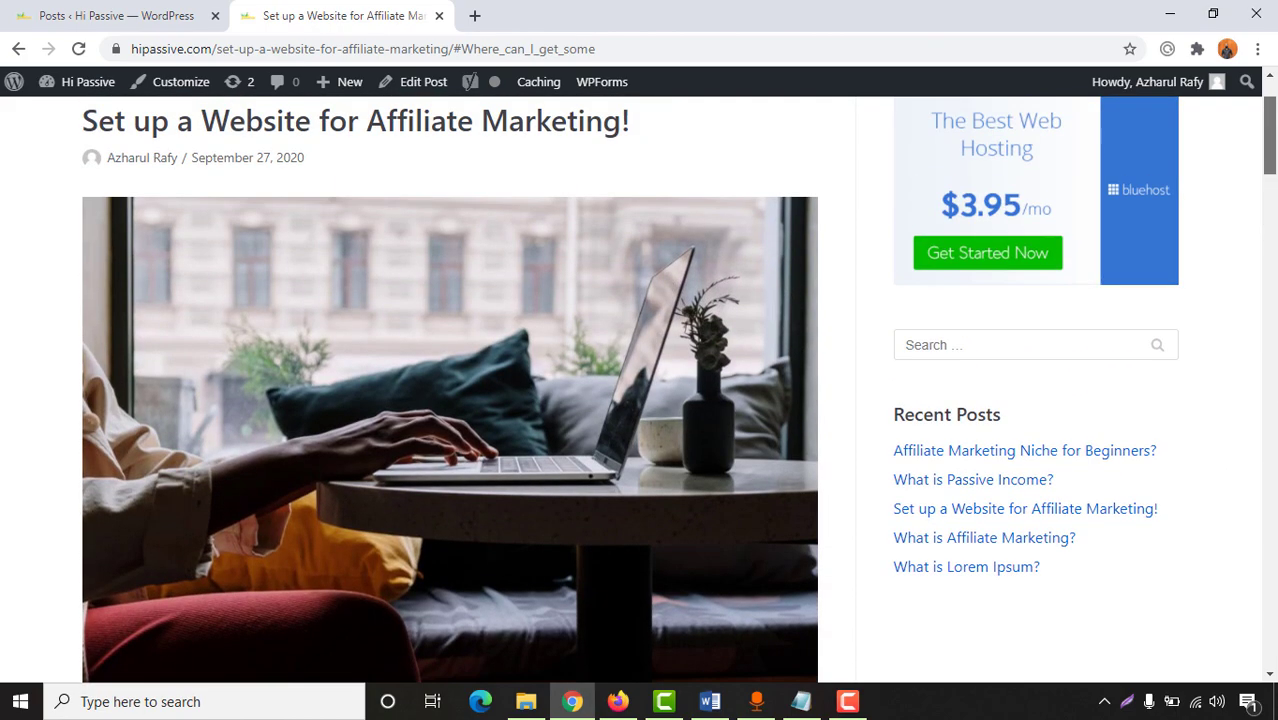
{"action": "scroll", "coordinate": [1232, 217], "scroll_direction": "down", "scroll_amount": 5}
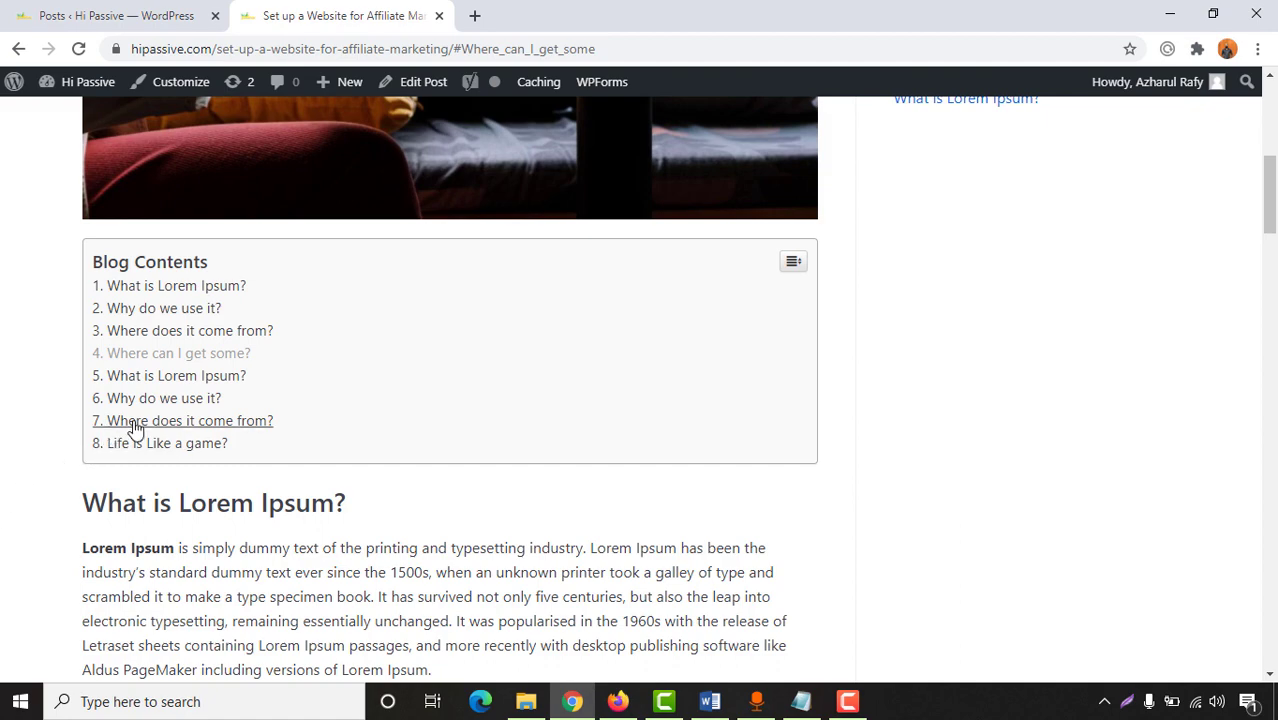
{"action": "left_click", "coordinate": [165, 430]}
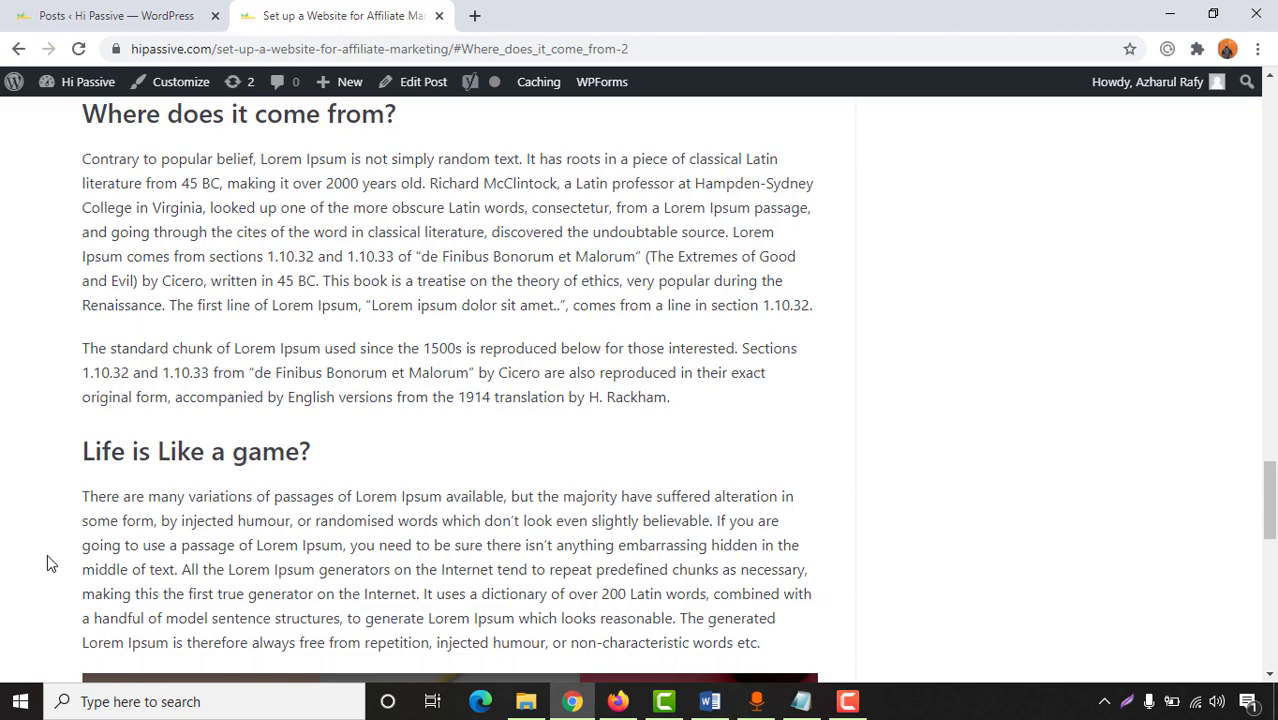
{"action": "left_click_drag", "start_coordinate": [1268, 500], "coordinate": [1273, 230]}
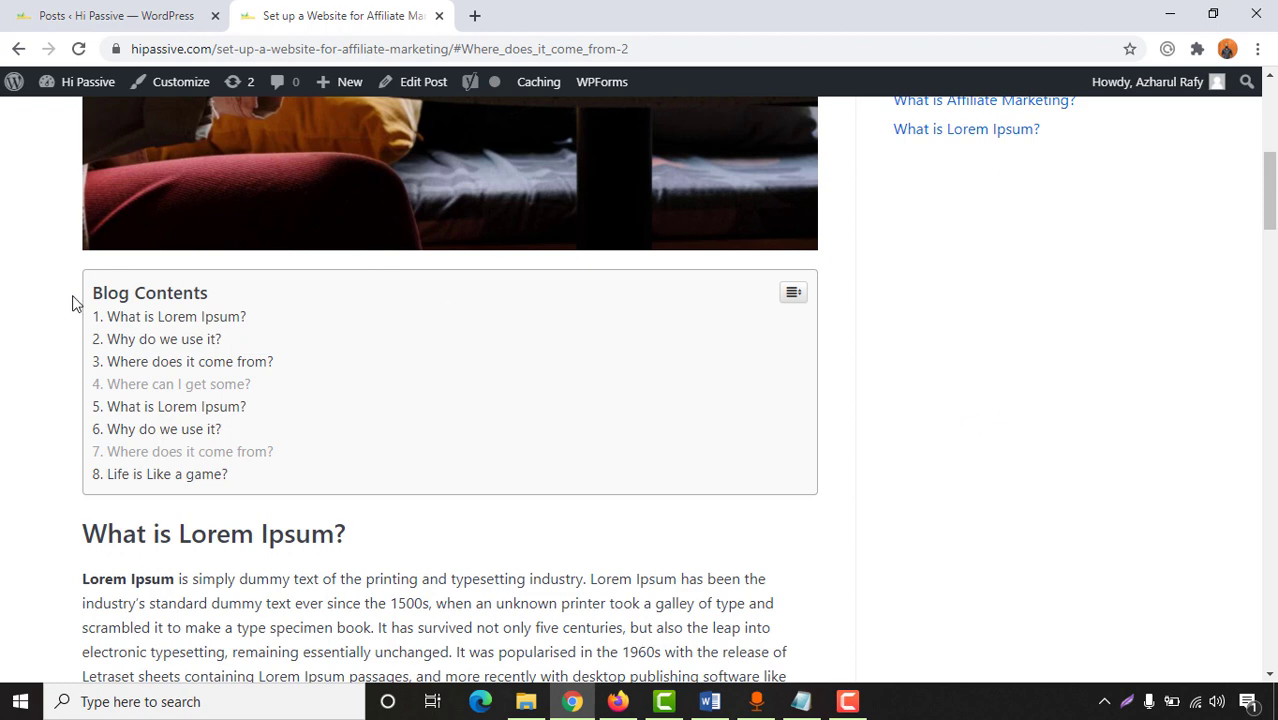
{"action": "left_click", "coordinate": [793, 293]}
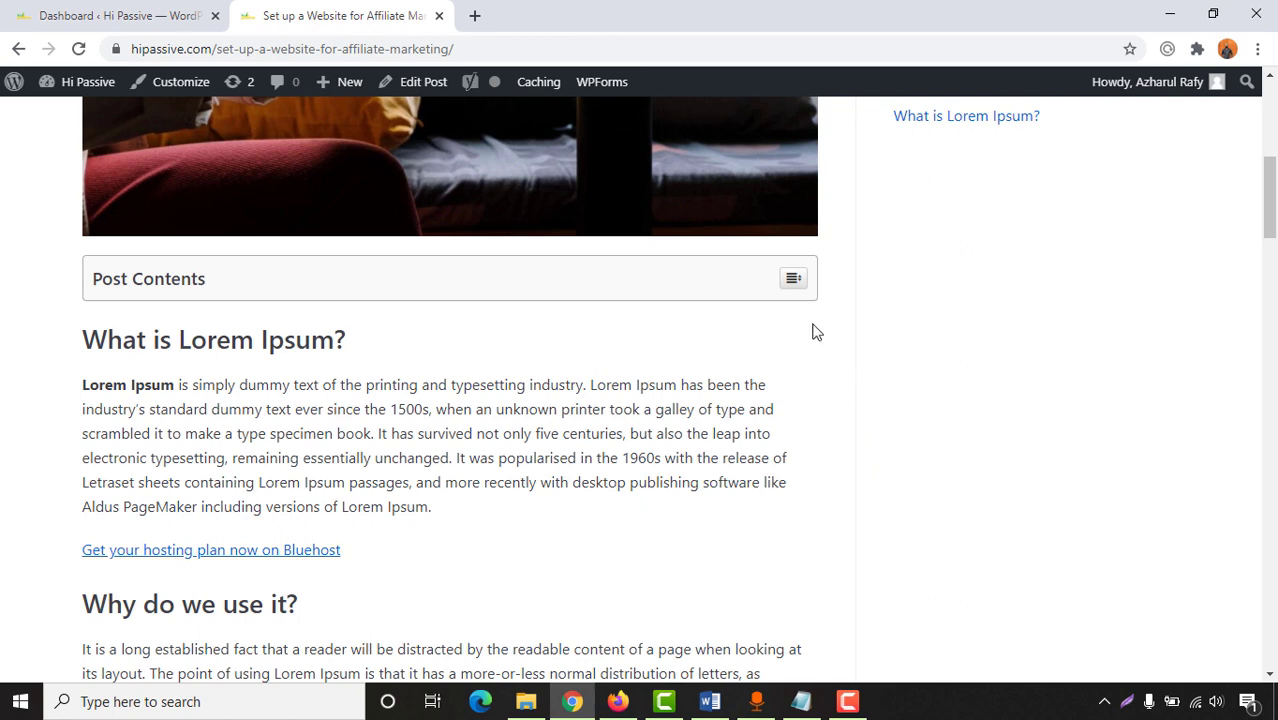
{"action": "left_click", "coordinate": [791, 283]}
Search Add Plugins for 'easy table of contents' and install Easy Table of Contents.
{"action": "left_click", "coordinate": [166, 27]}
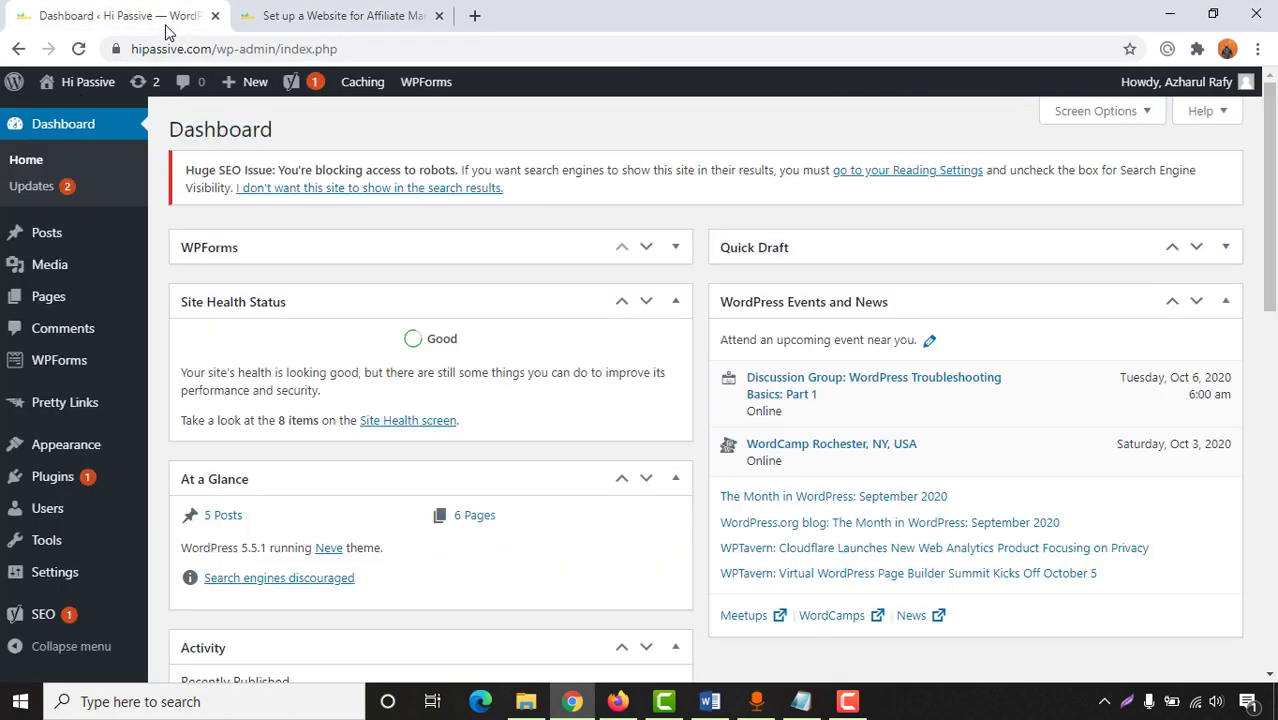
{"action": "mouse_move", "coordinate": [80, 478]}
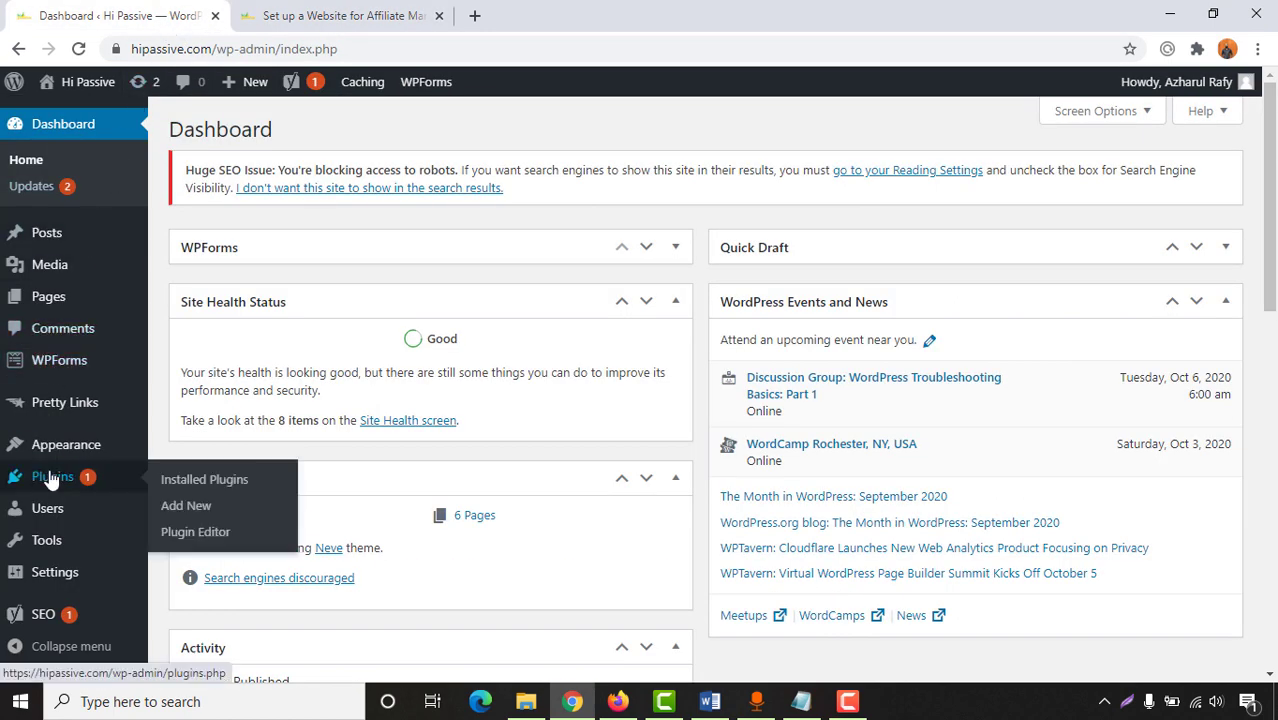
{"action": "left_click", "coordinate": [186, 508]}
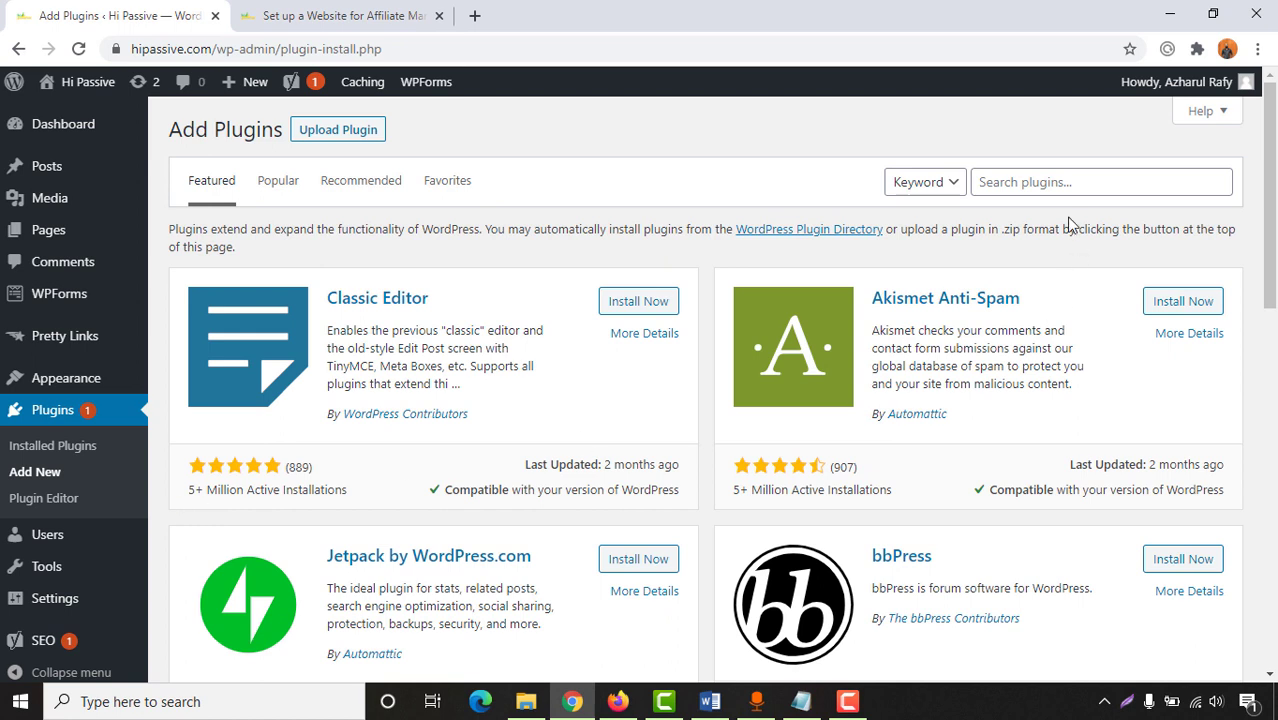
{"action": "left_click", "coordinate": [1032, 185]}
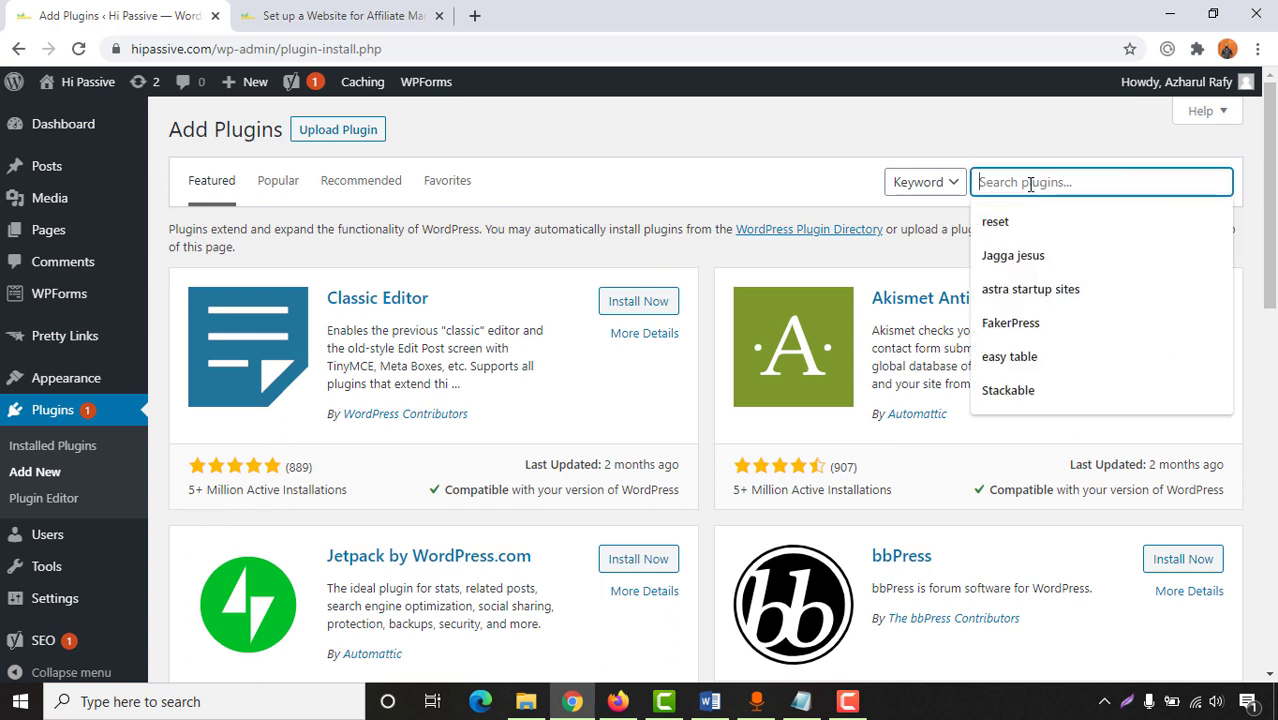
{"action": "type", "text": "easy tab"}
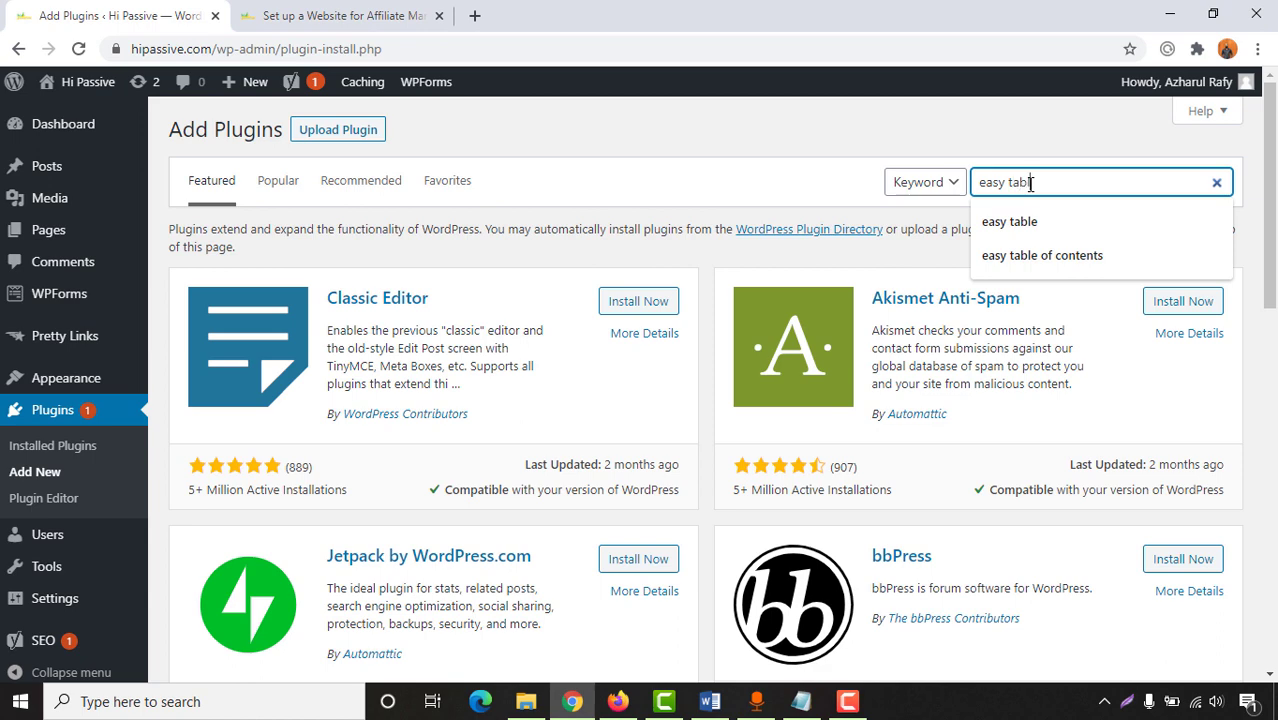
{"action": "type", "text": "le of contents"}
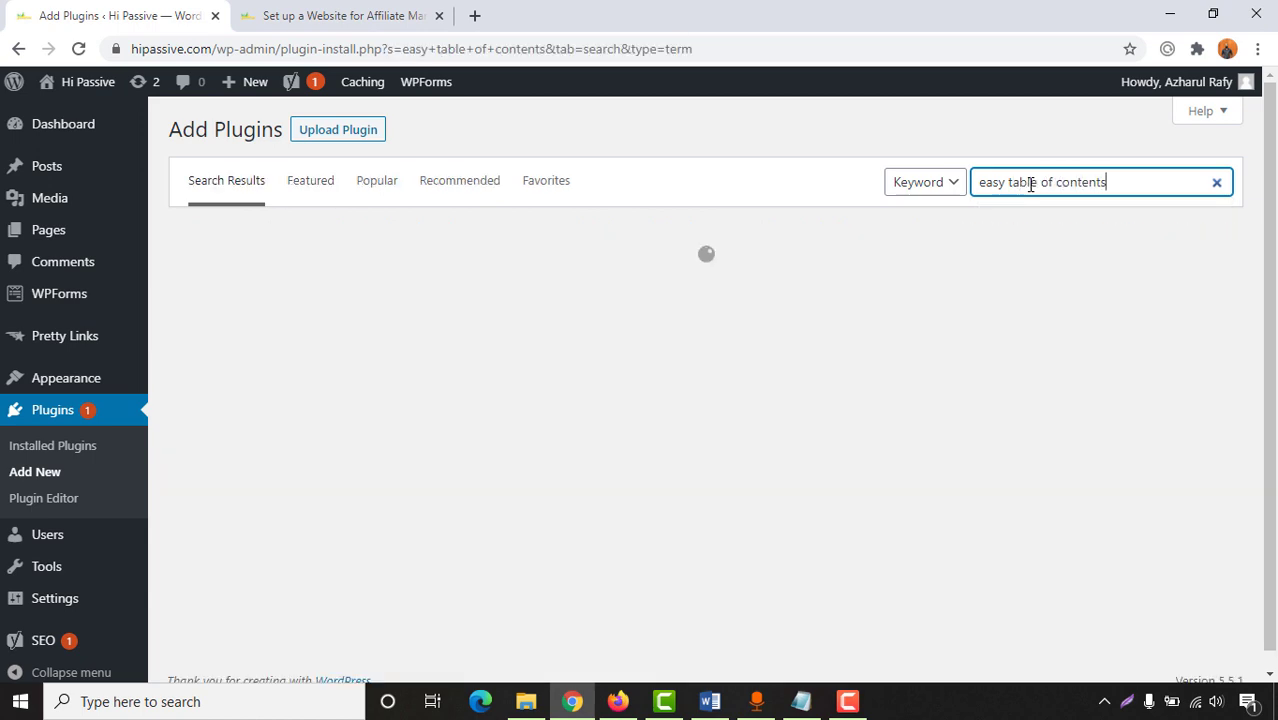
{"action": "scroll", "coordinate": [522, 301], "scroll_direction": "down", "scroll_amount": 5}
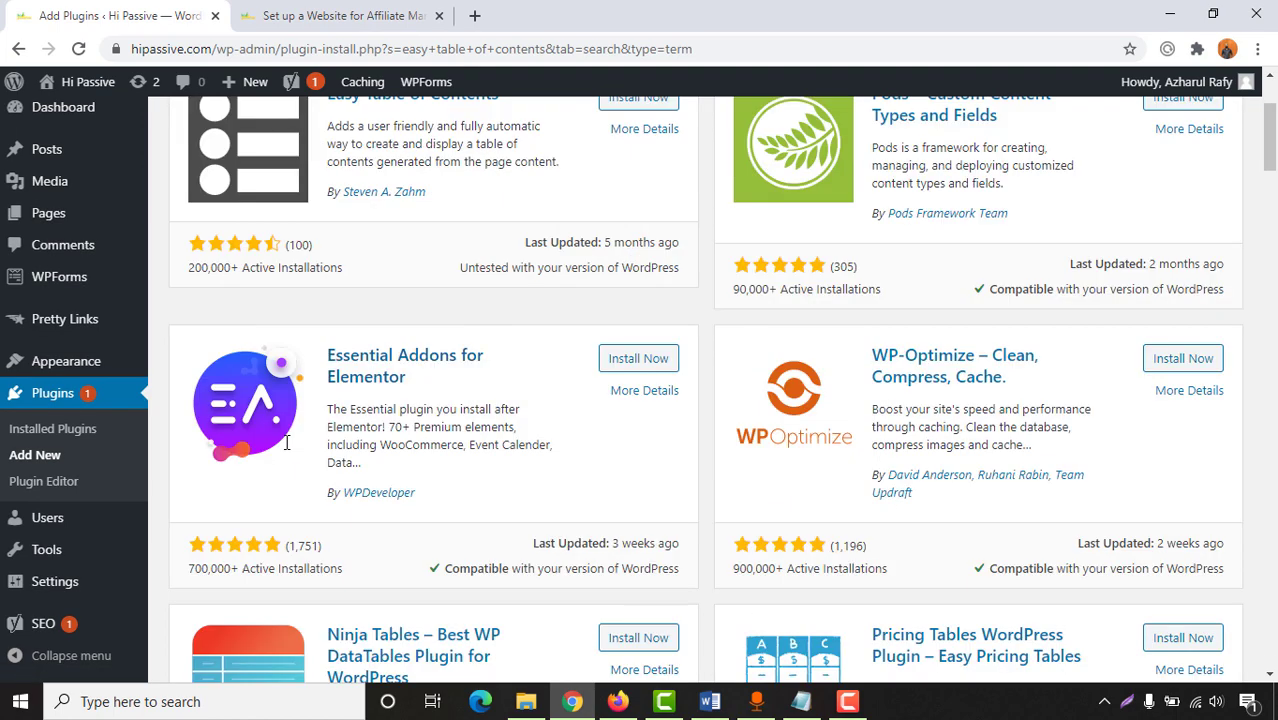
{"action": "scroll", "coordinate": [1118, 314], "scroll_direction": "up", "scroll_amount": 4}
{"action": "scroll", "coordinate": [1112, 314], "scroll_direction": "up", "scroll_amount": 1}
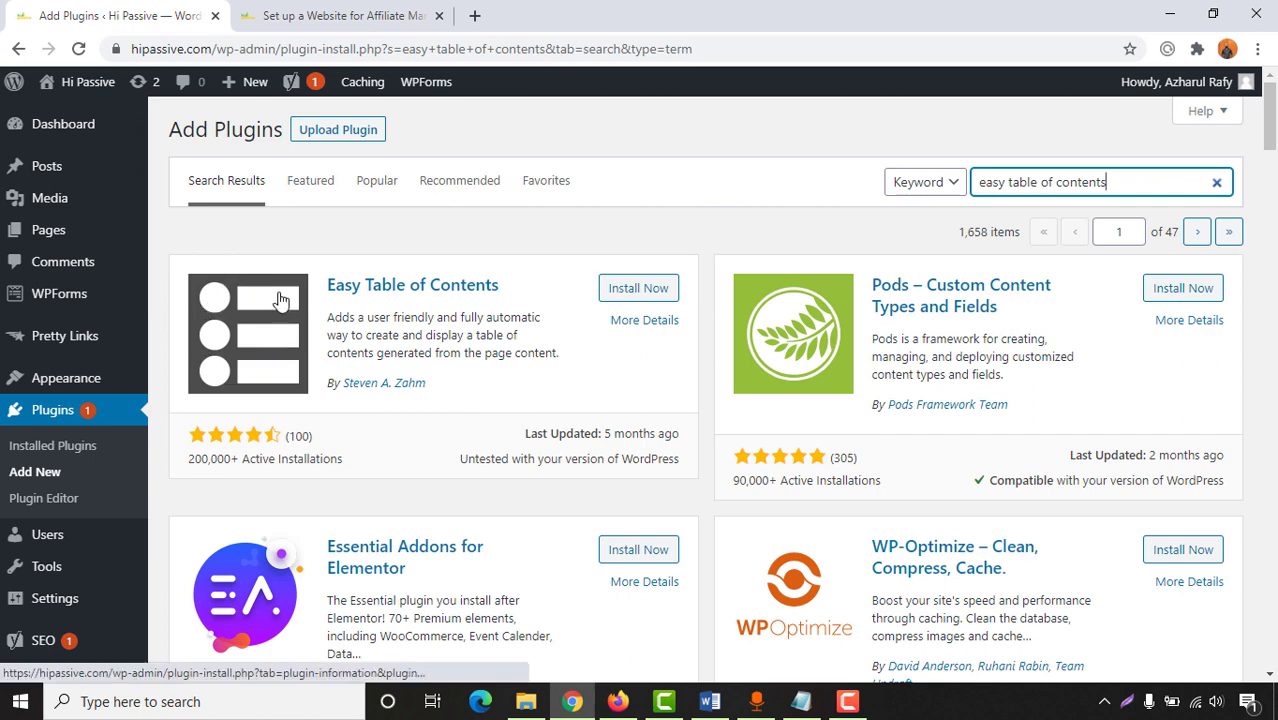
{"action": "left_click", "coordinate": [652, 289]}
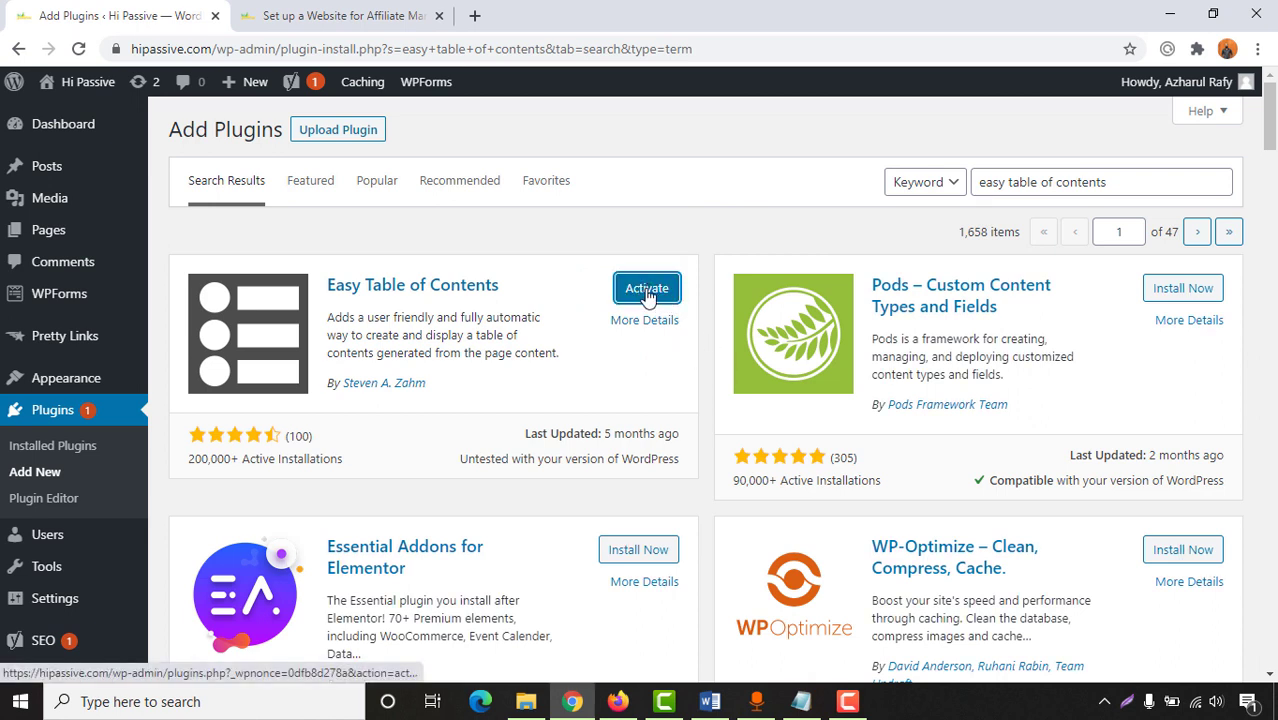
Activate Easy Table of Contents and open Settings > Table of Contents.
{"action": "left_click", "coordinate": [668, 296]}
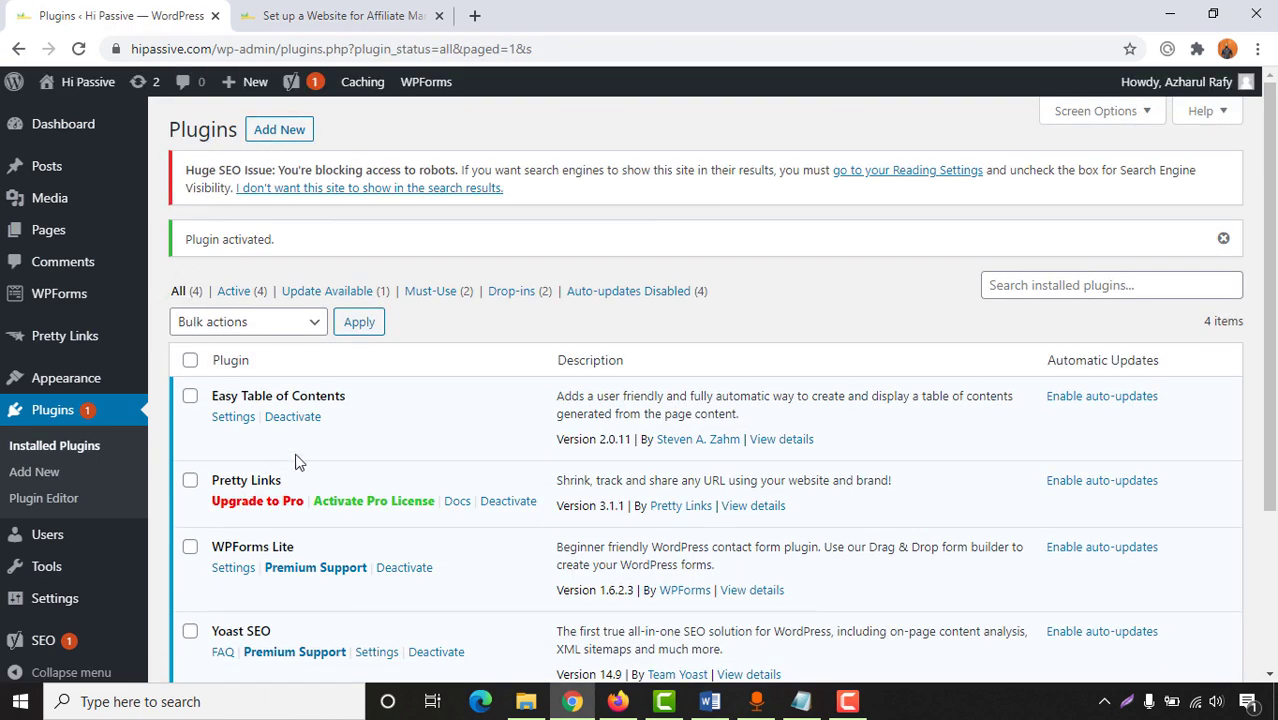
{"action": "scroll", "coordinate": [294, 455], "scroll_direction": "down", "scroll_amount": 1}
{"action": "scroll", "coordinate": [270, 430], "scroll_direction": "up", "scroll_amount": 1}
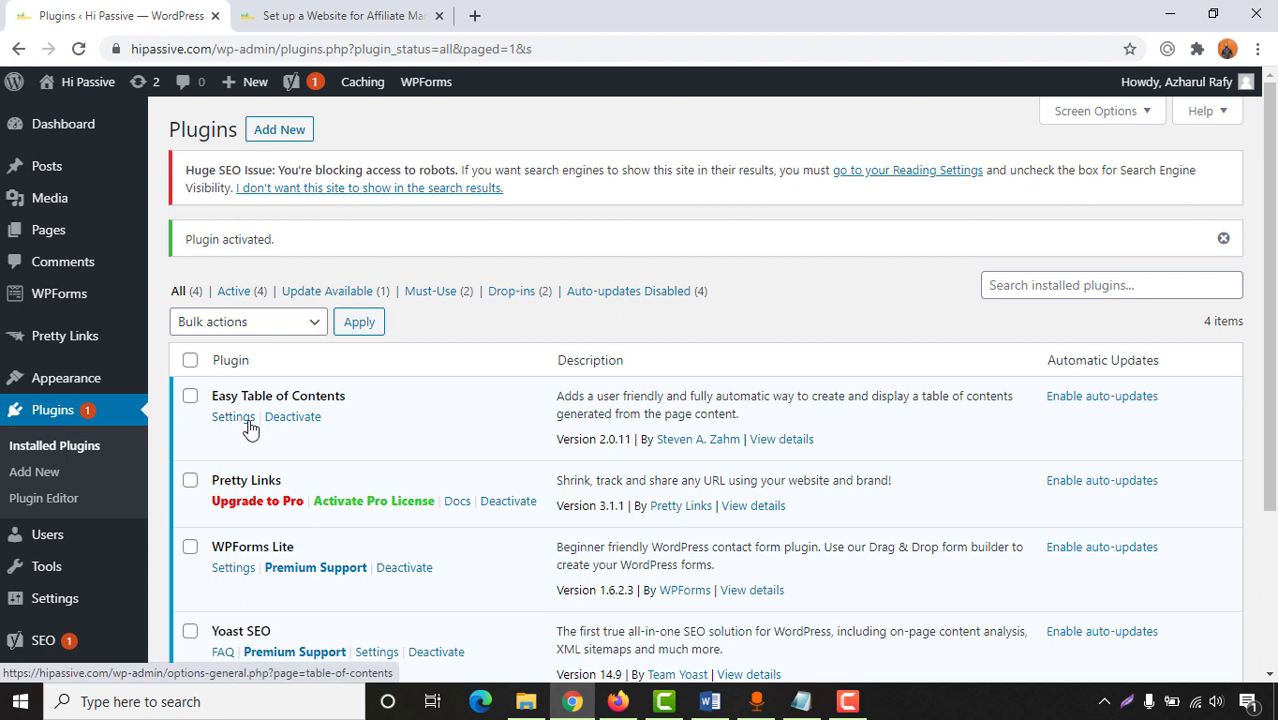
{"action": "mouse_move", "coordinate": [45, 603]}
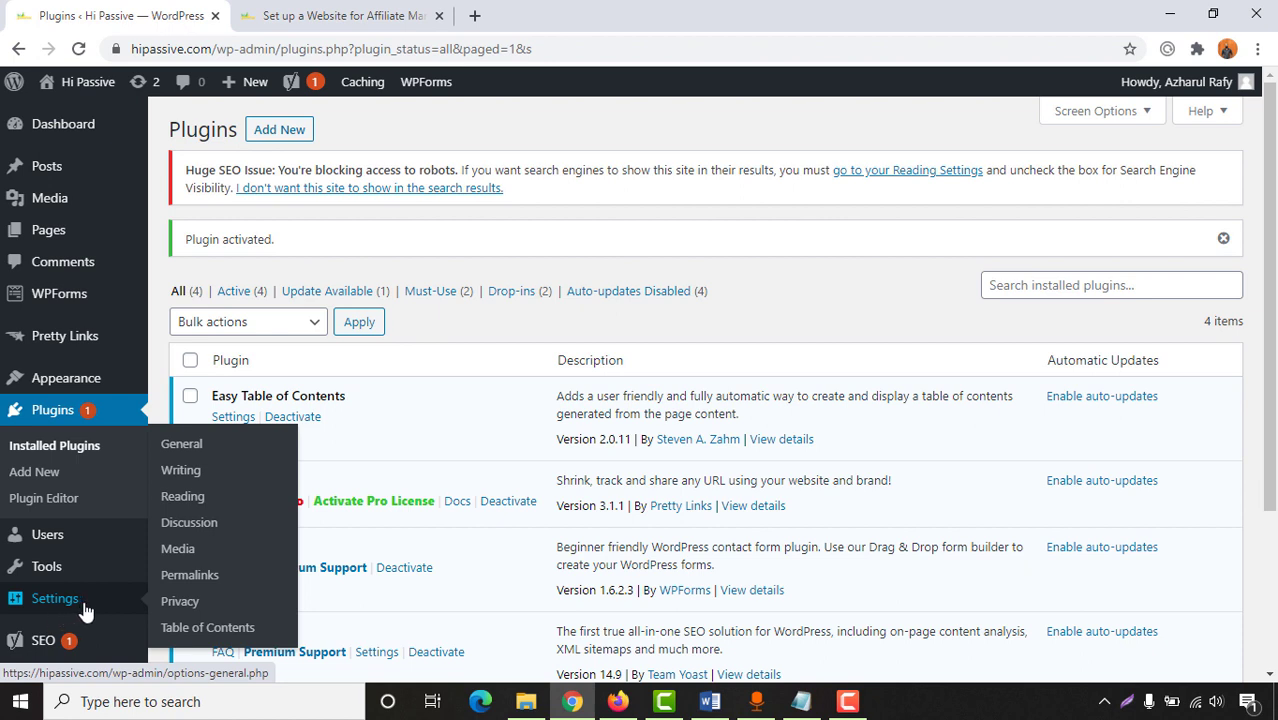
{"action": "left_click", "coordinate": [238, 636]}
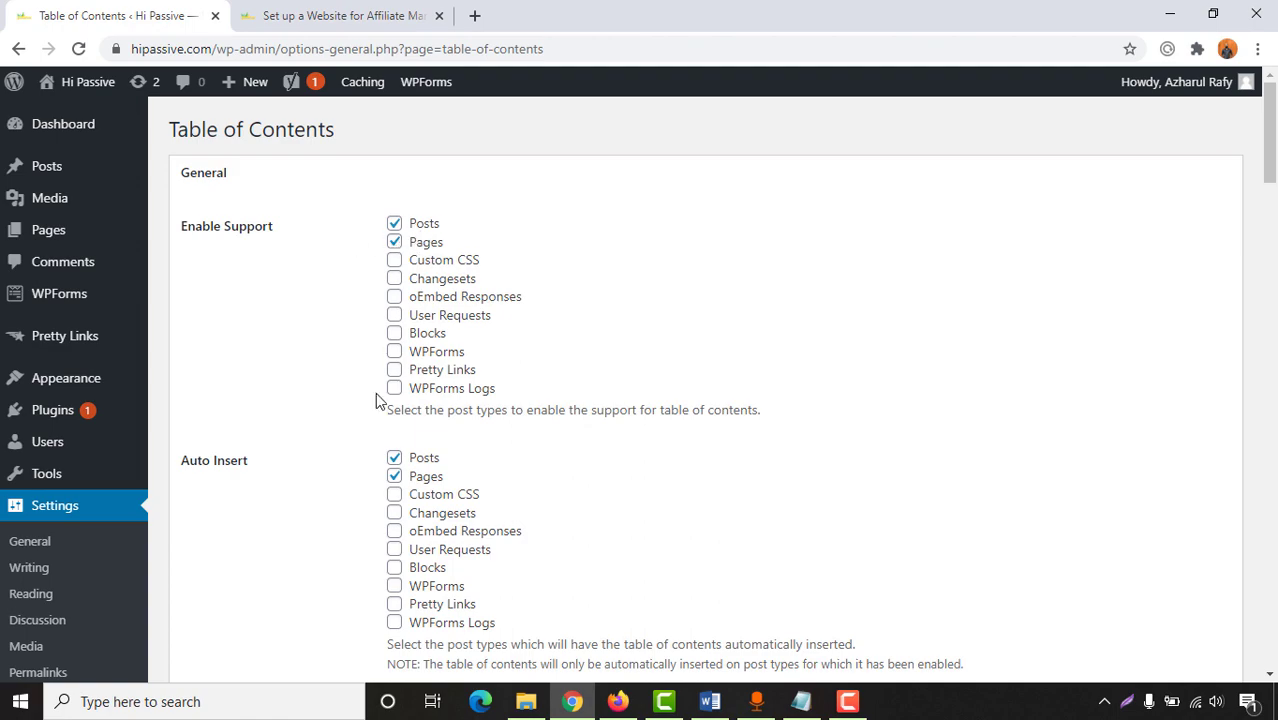
Uncheck Pages under both Enable Support and Auto Insert, leaving only Posts enabled.
{"action": "scroll", "coordinate": [377, 400], "scroll_direction": "down", "scroll_amount": 5}
{"action": "left_click_drag", "start_coordinate": [1270, 250], "coordinate": [1270, 178]}
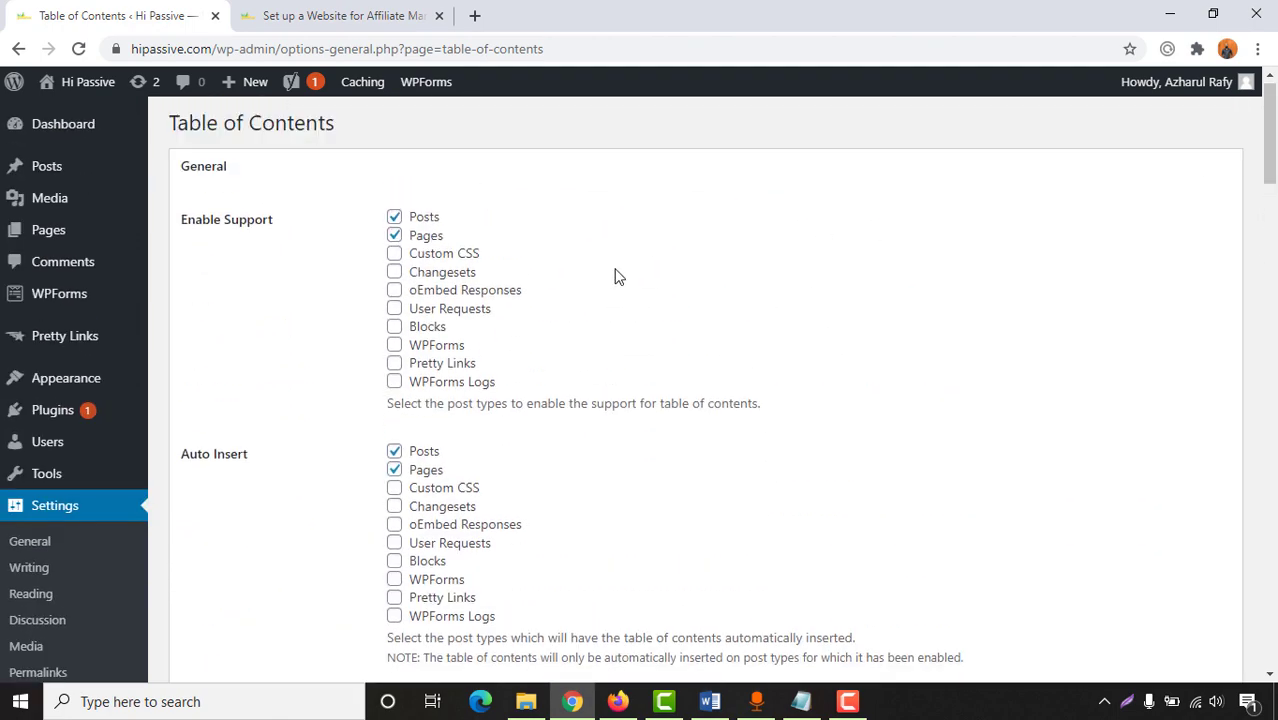
{"action": "left_click", "coordinate": [379, 9]}
{"action": "left_click", "coordinate": [62, 8]}
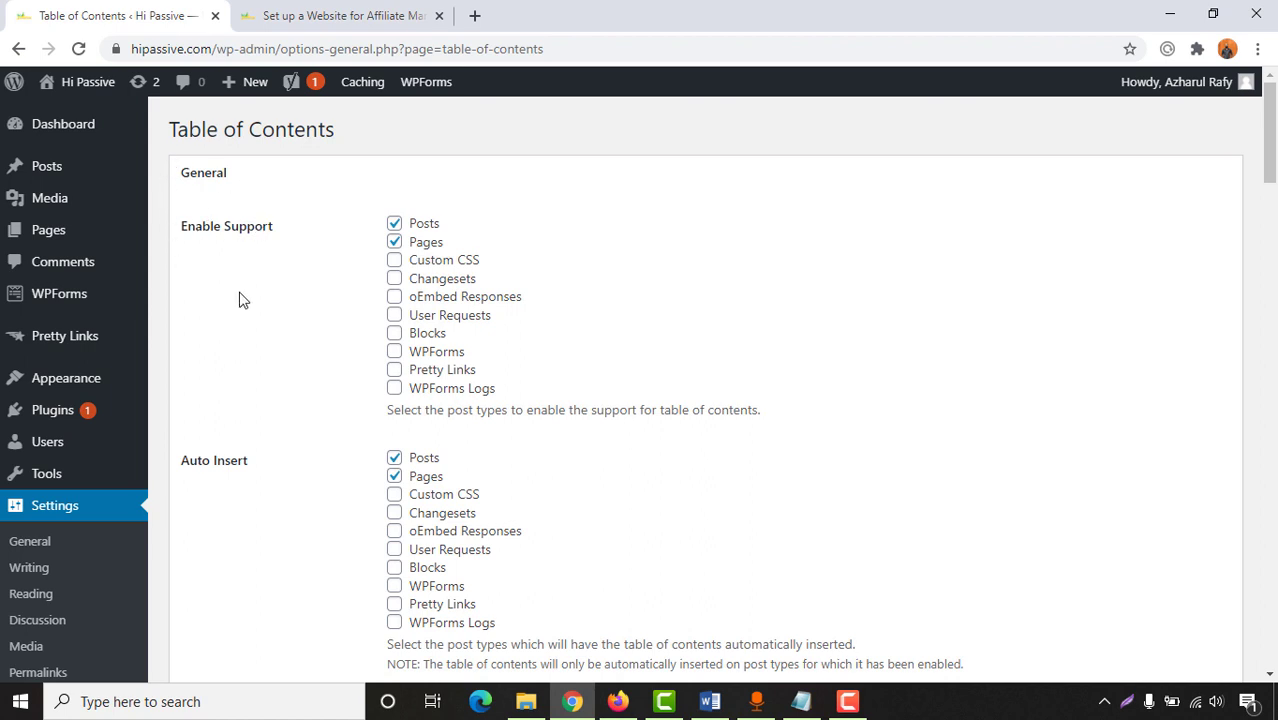
{"action": "left_click", "coordinate": [394, 247]}
{"action": "left_click", "coordinate": [394, 476]}
{"action": "left_click_drag", "start_coordinate": [1272, 138], "coordinate": [1272, 206]}
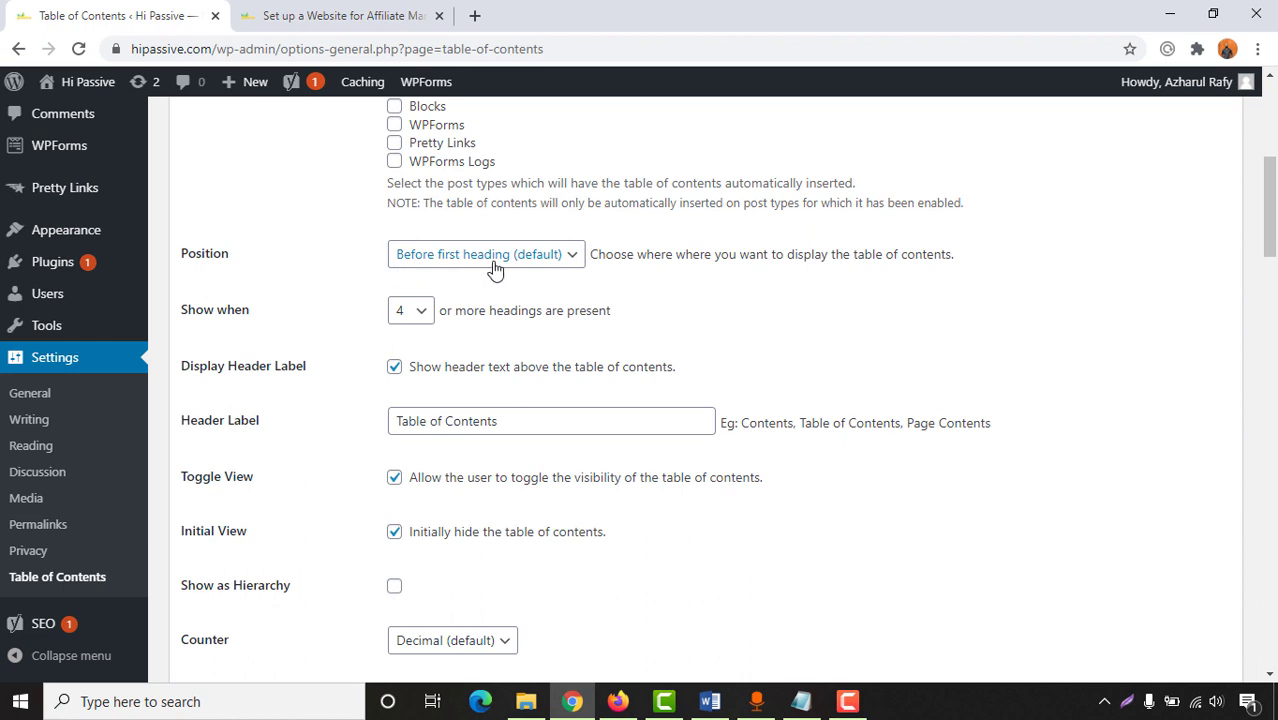
Keep the position at 'Before first heading (default)', comparing options against the post.
{"action": "left_click", "coordinate": [377, 12]}
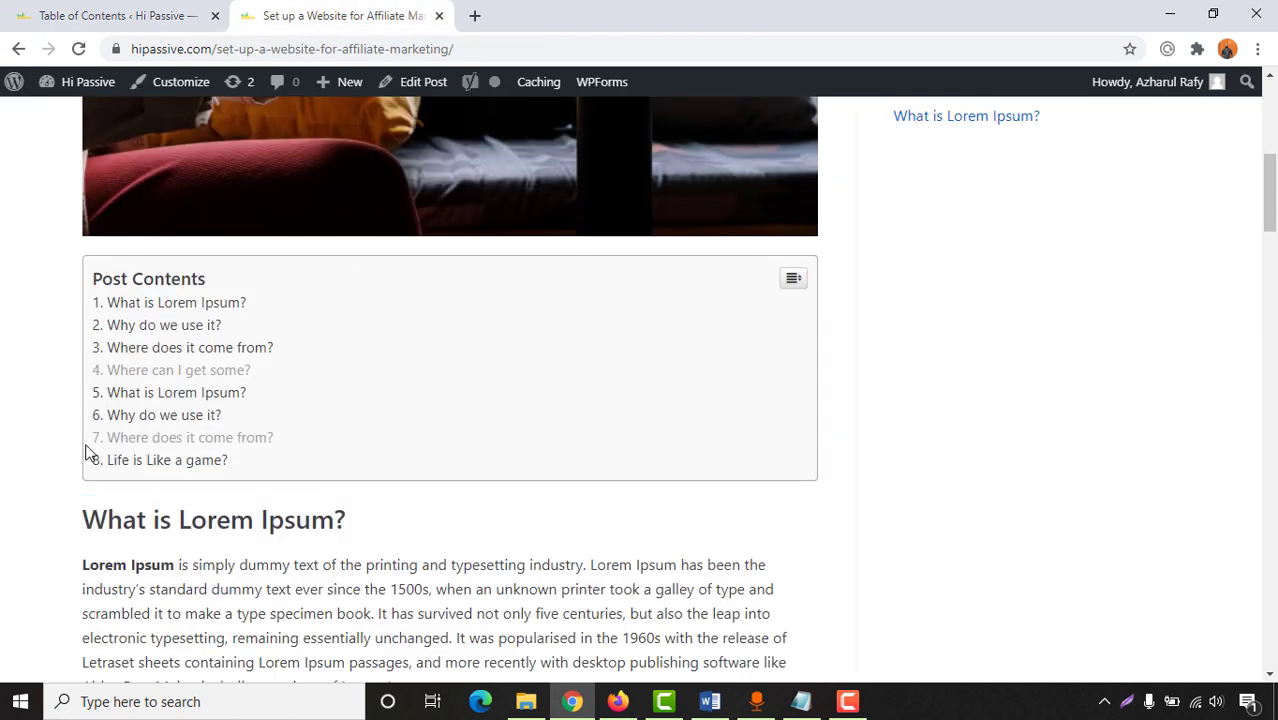
{"action": "scroll", "coordinate": [9, 456], "scroll_direction": "up", "scroll_amount": 1}
{"action": "scroll", "coordinate": [220, 320], "scroll_direction": "up", "scroll_amount": 3}
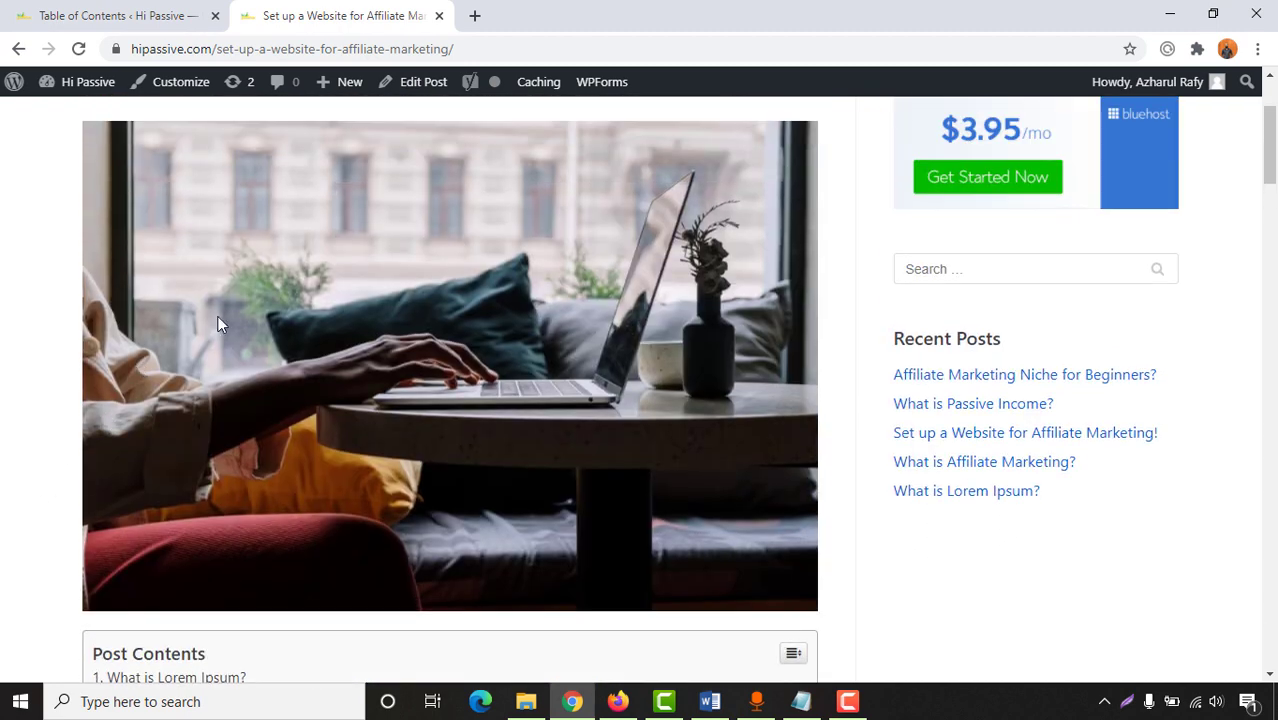
{"action": "scroll", "coordinate": [494, 393], "scroll_direction": "down", "scroll_amount": 1}
{"action": "scroll", "coordinate": [248, 377], "scroll_direction": "down", "scroll_amount": 4}
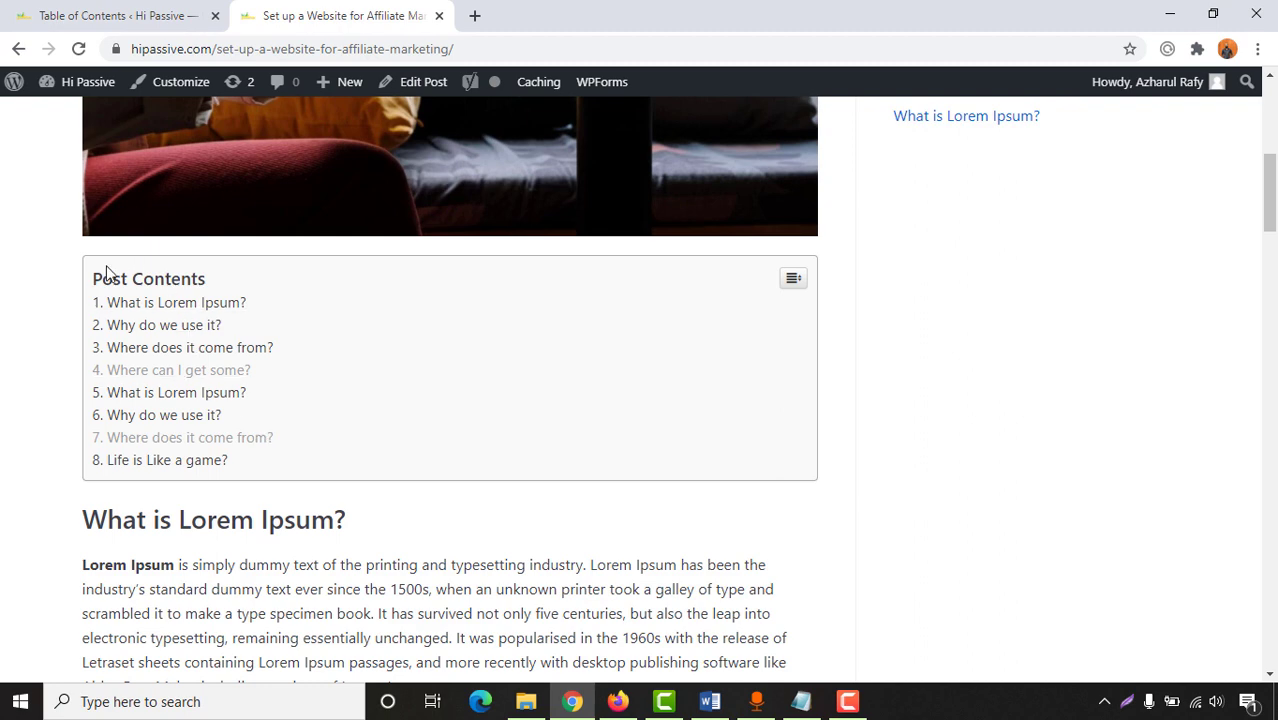
{"action": "left_click", "coordinate": [112, 12]}
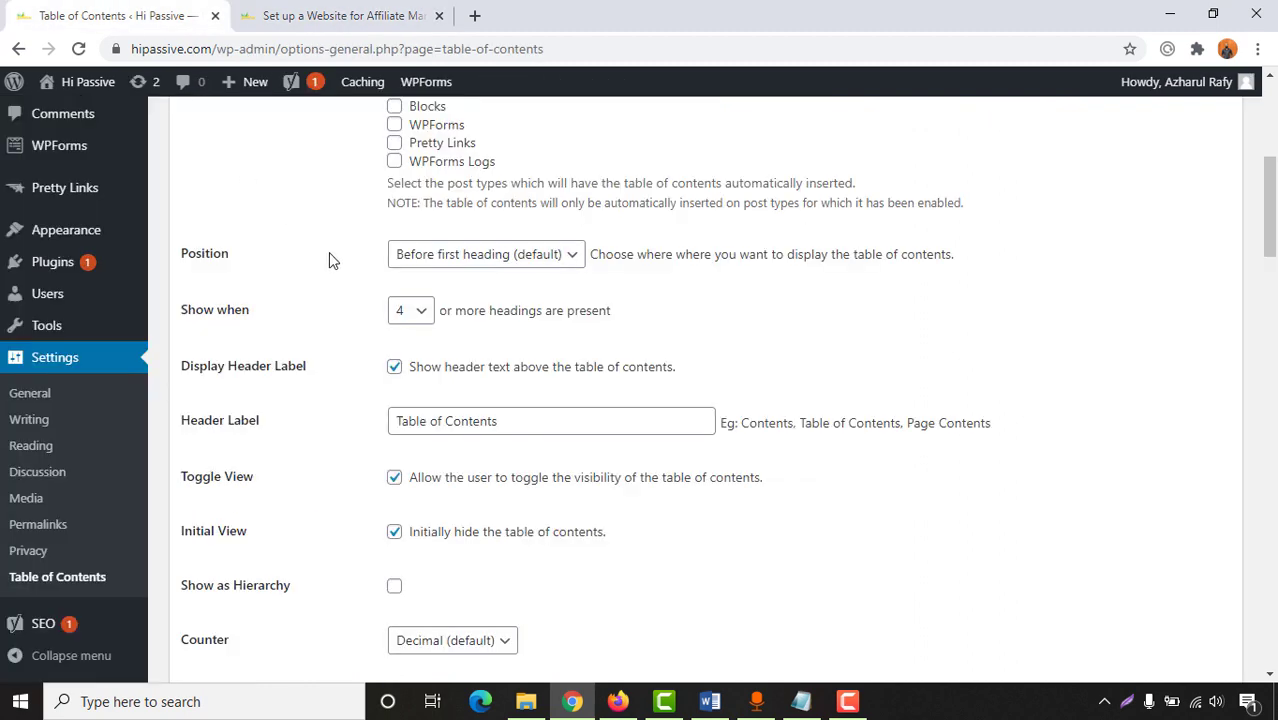
{"action": "left_click", "coordinate": [424, 254]}
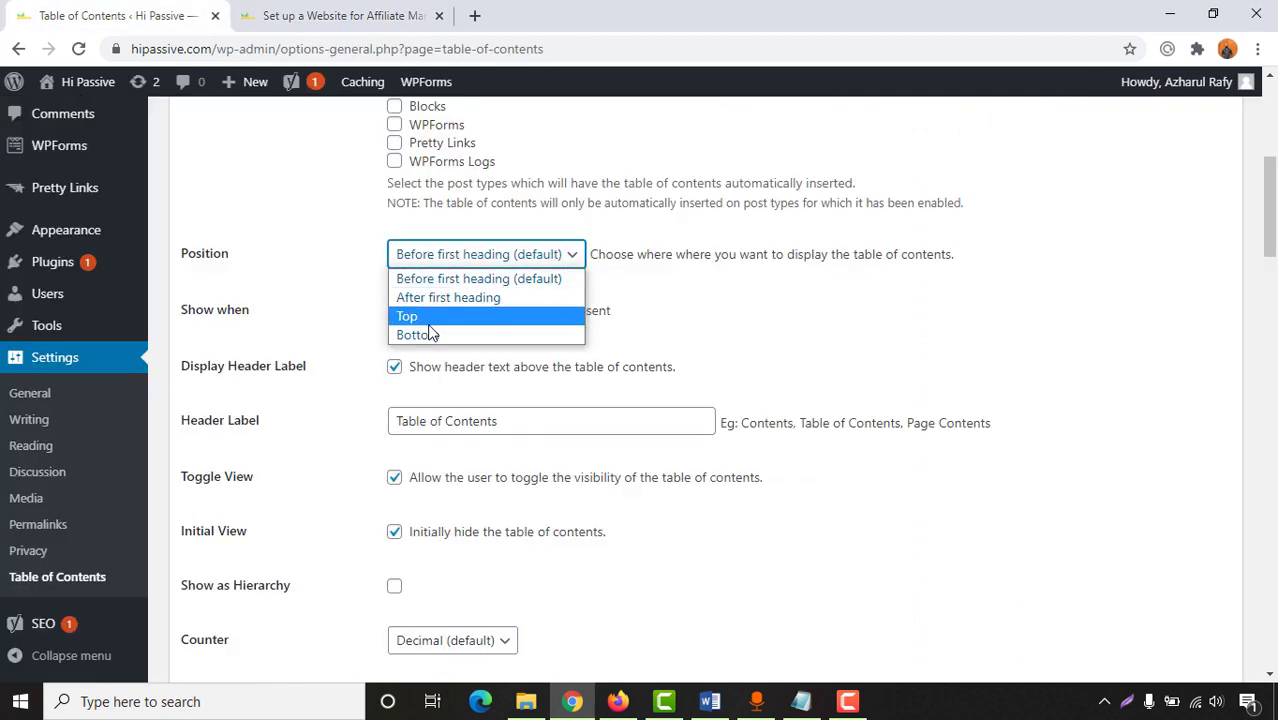
{"action": "left_click", "coordinate": [483, 288]}
{"action": "left_click", "coordinate": [460, 262]}
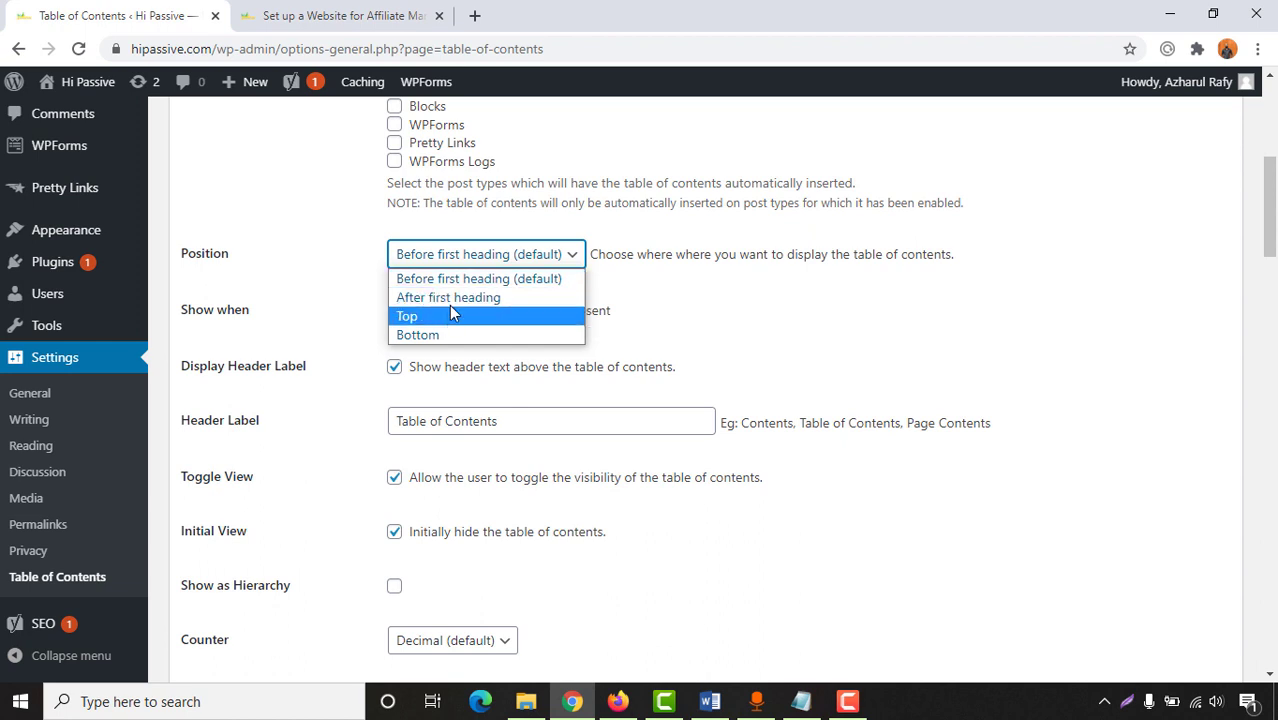
{"action": "left_click", "coordinate": [458, 280]}
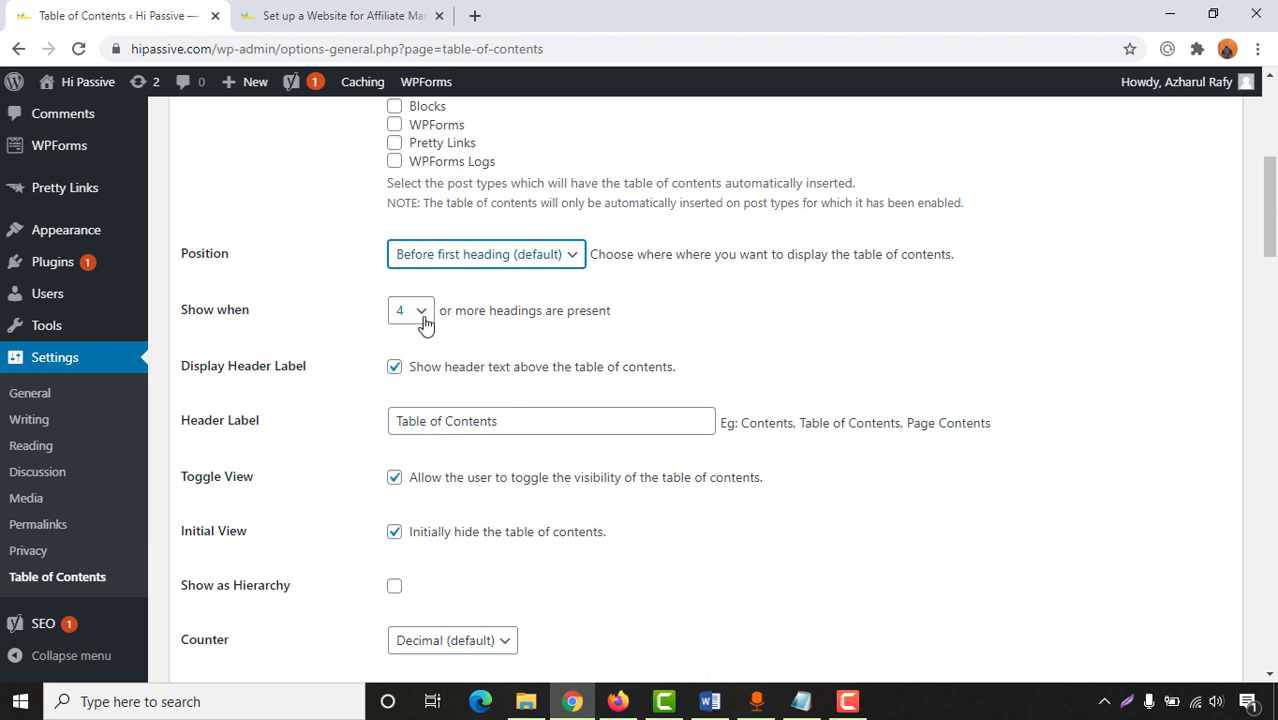
{"action": "left_click", "coordinate": [340, 15]}
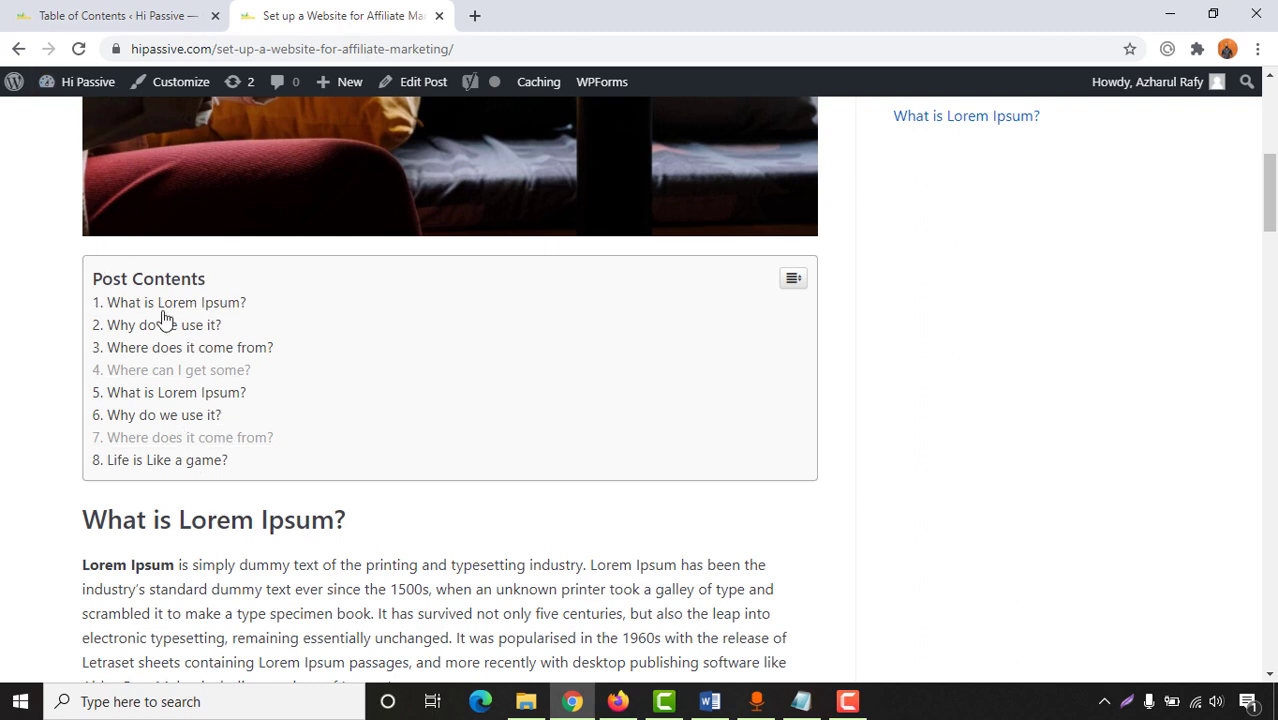
Set Show when to 2 or more headings, then select the post's 'Post Contents' heading.
{"action": "left_click", "coordinate": [150, 10]}
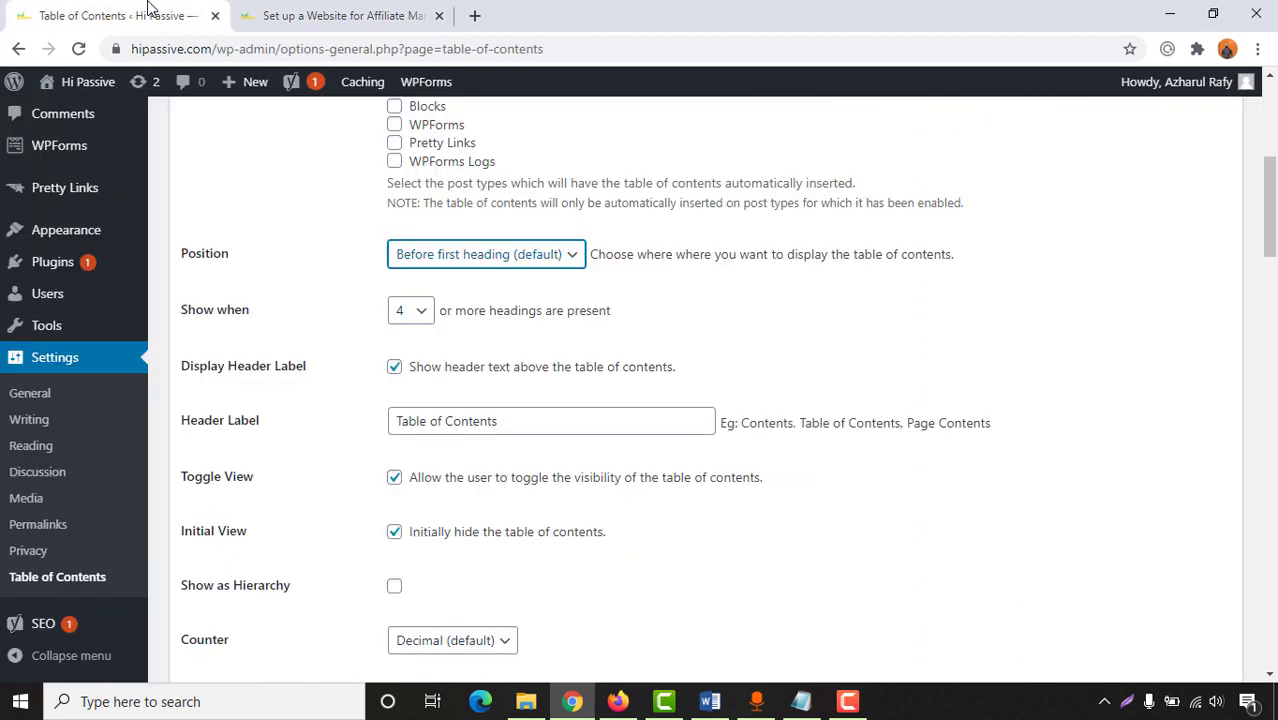
{"action": "left_click", "coordinate": [417, 317]}
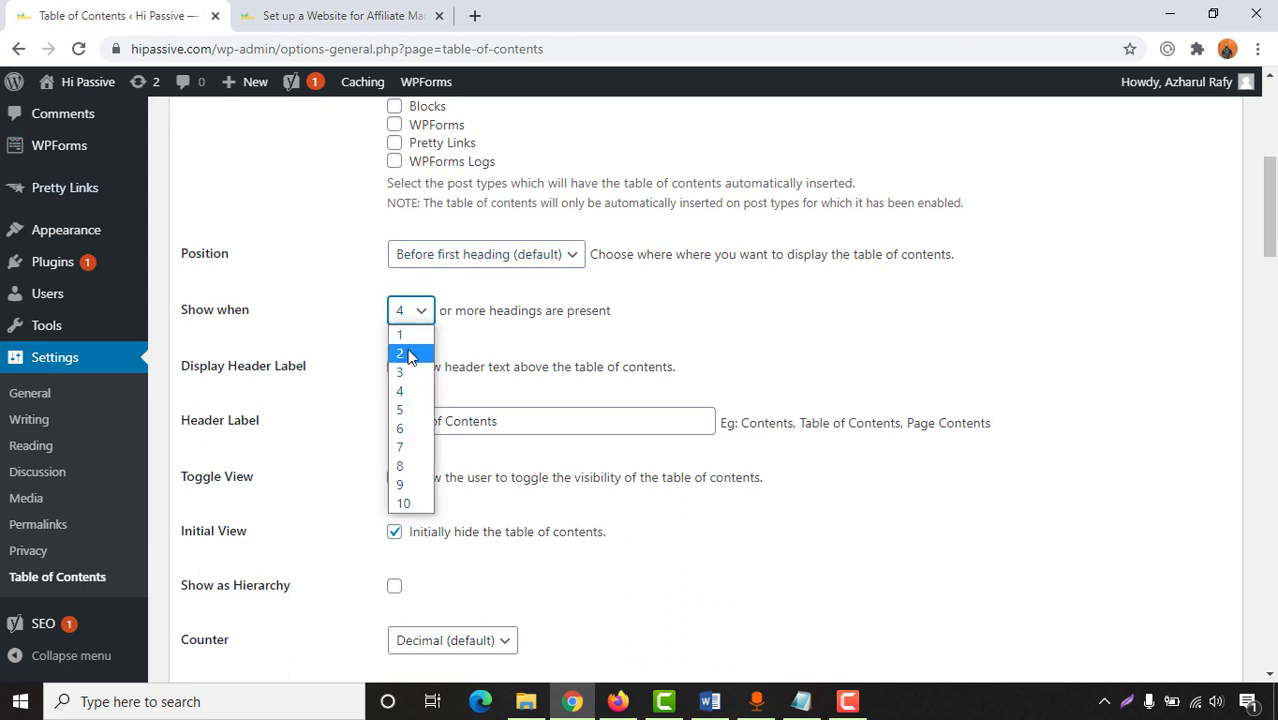
{"action": "left_click", "coordinate": [407, 356]}
{"action": "left_click", "coordinate": [340, 15]}
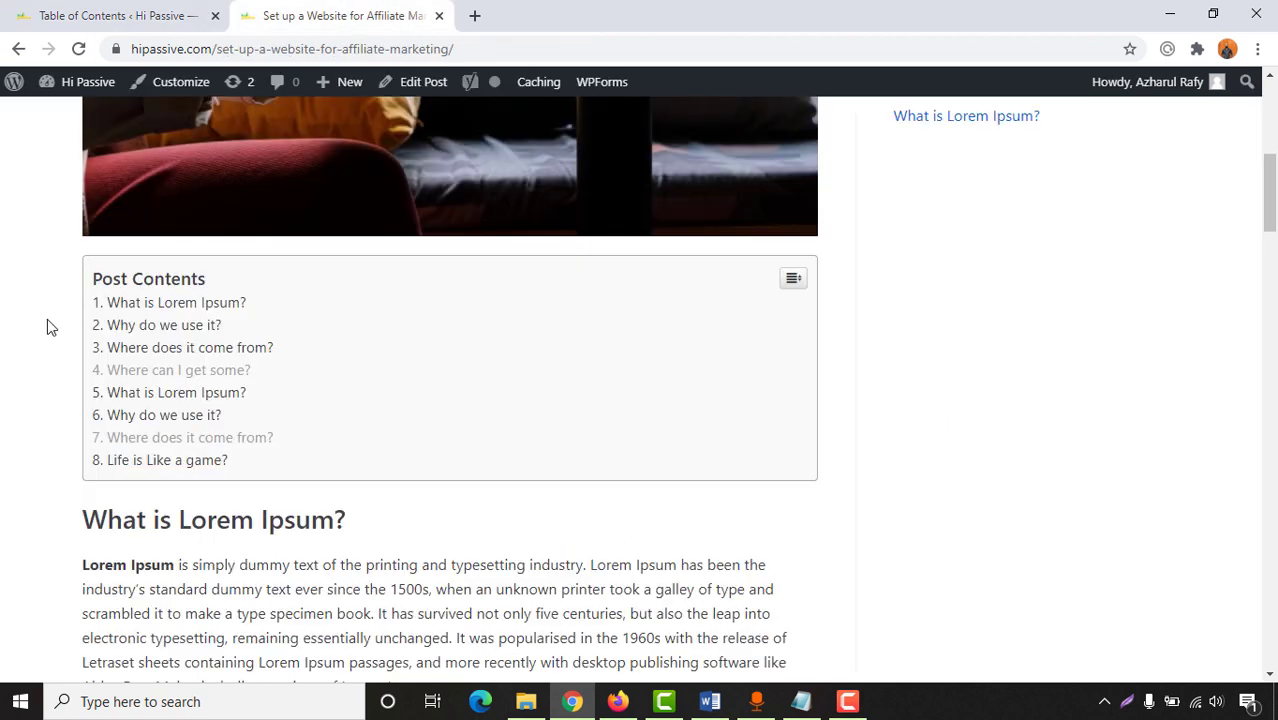
{"action": "left_click", "coordinate": [120, 15]}
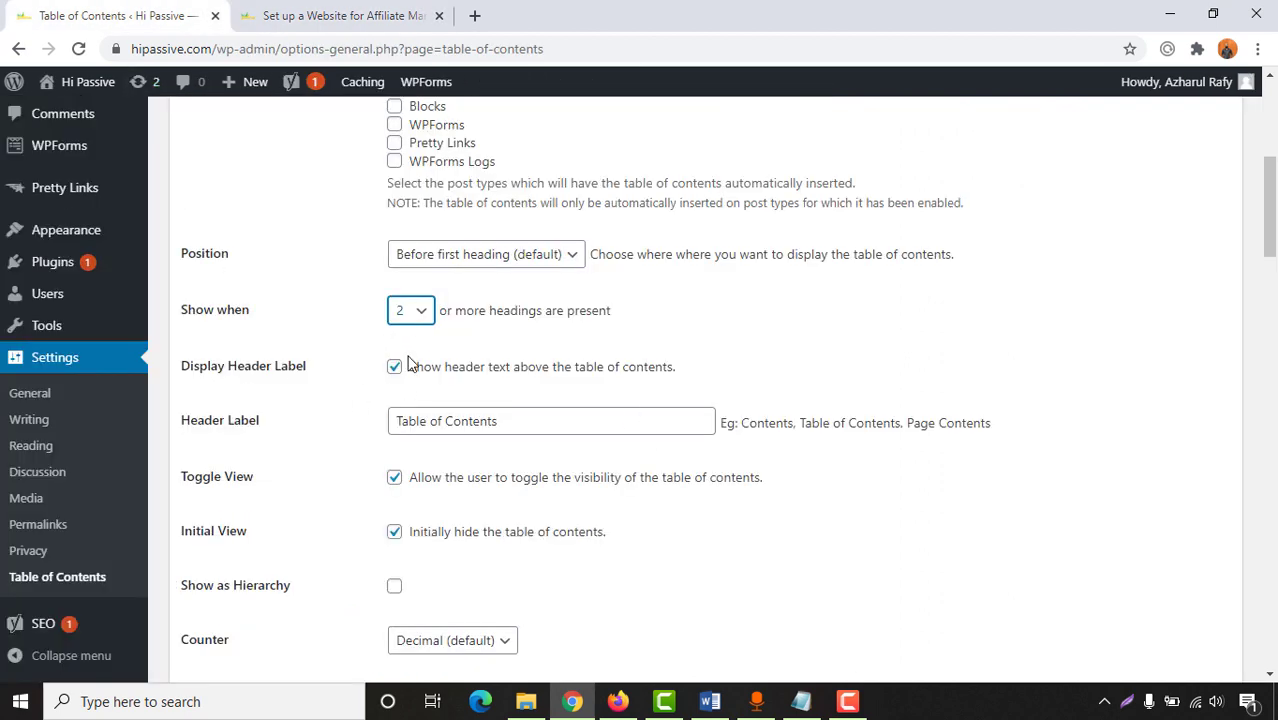
{"action": "left_click", "coordinate": [327, 13]}
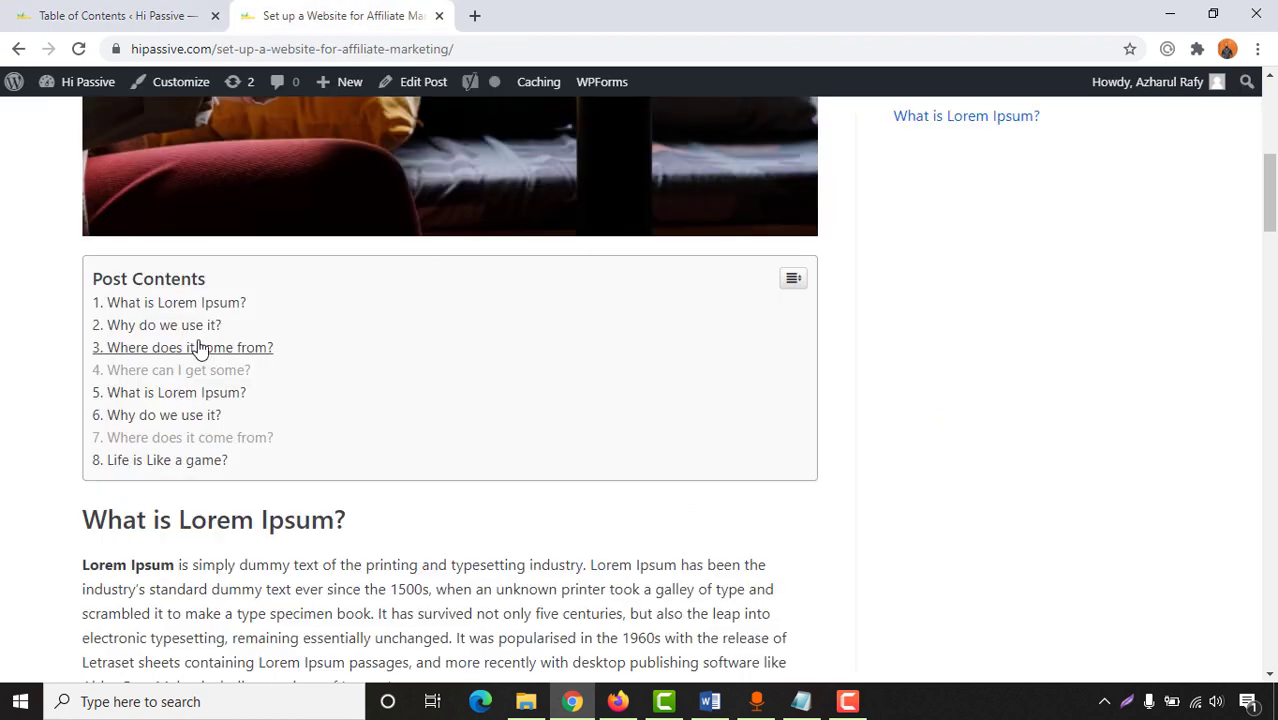
{"action": "triple_click", "coordinate": [145, 279]}
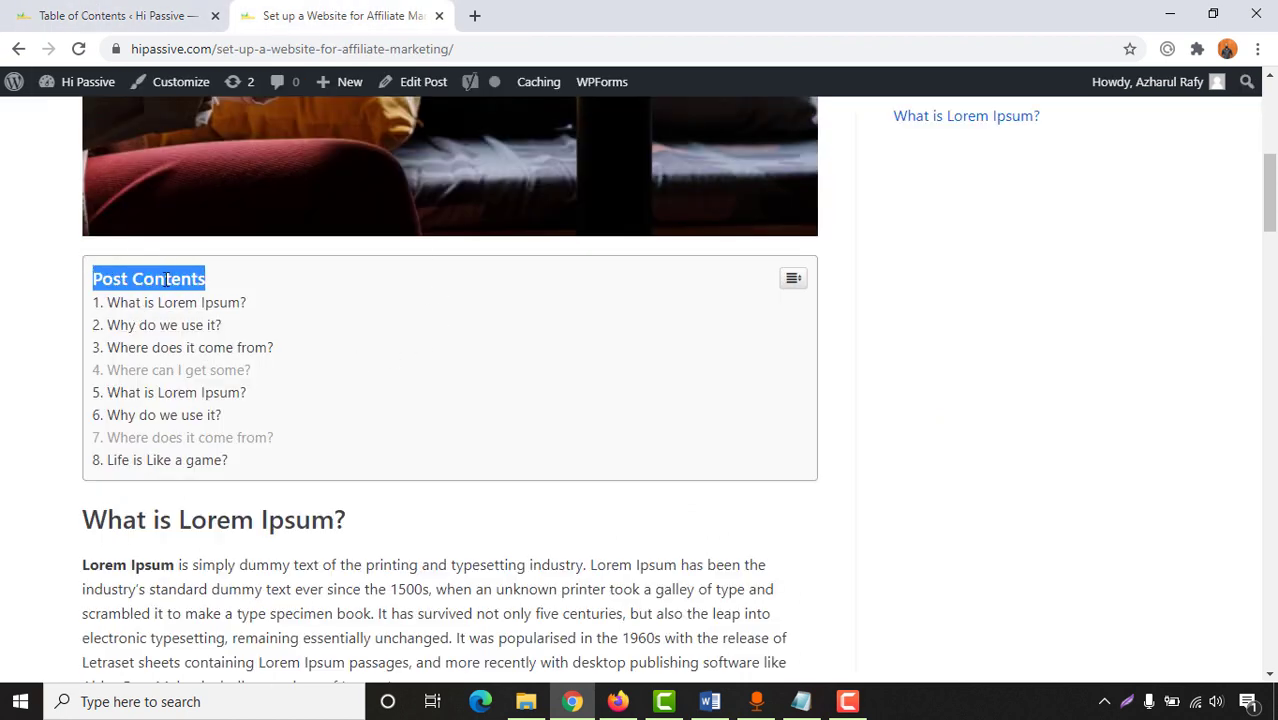
{"action": "left_click_drag", "start_coordinate": [222, 282], "coordinate": [92, 280]}
Replace the Header Label with 'Post Contents' and view the post.
{"action": "left_click", "coordinate": [120, 15]}
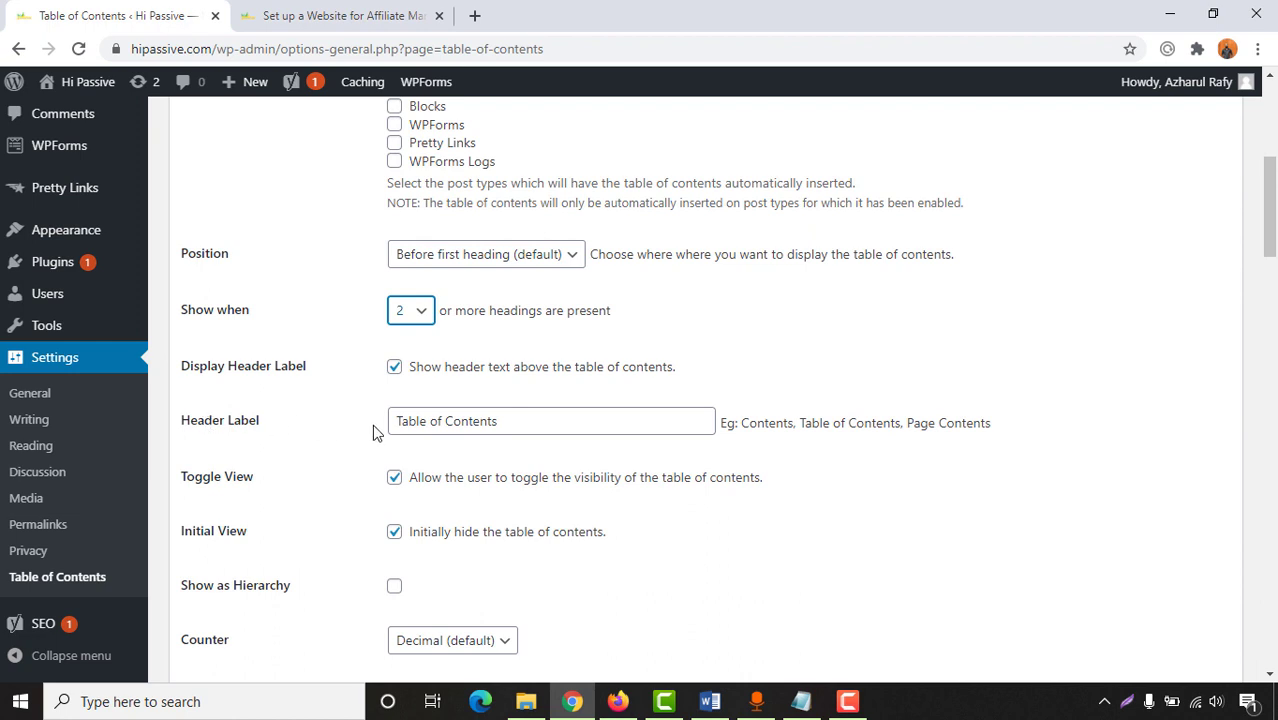
{"action": "left_click_drag", "start_coordinate": [408, 424], "coordinate": [498, 427]}
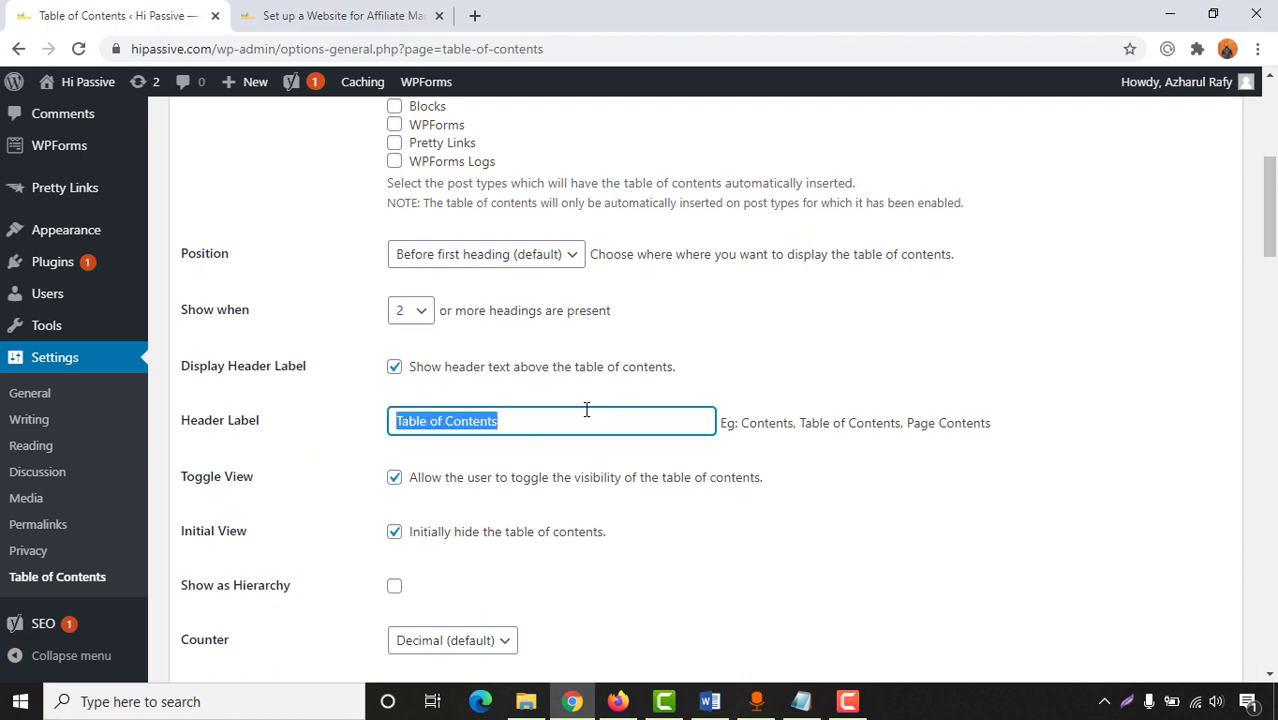
{"action": "type", "text": "Post Co"}
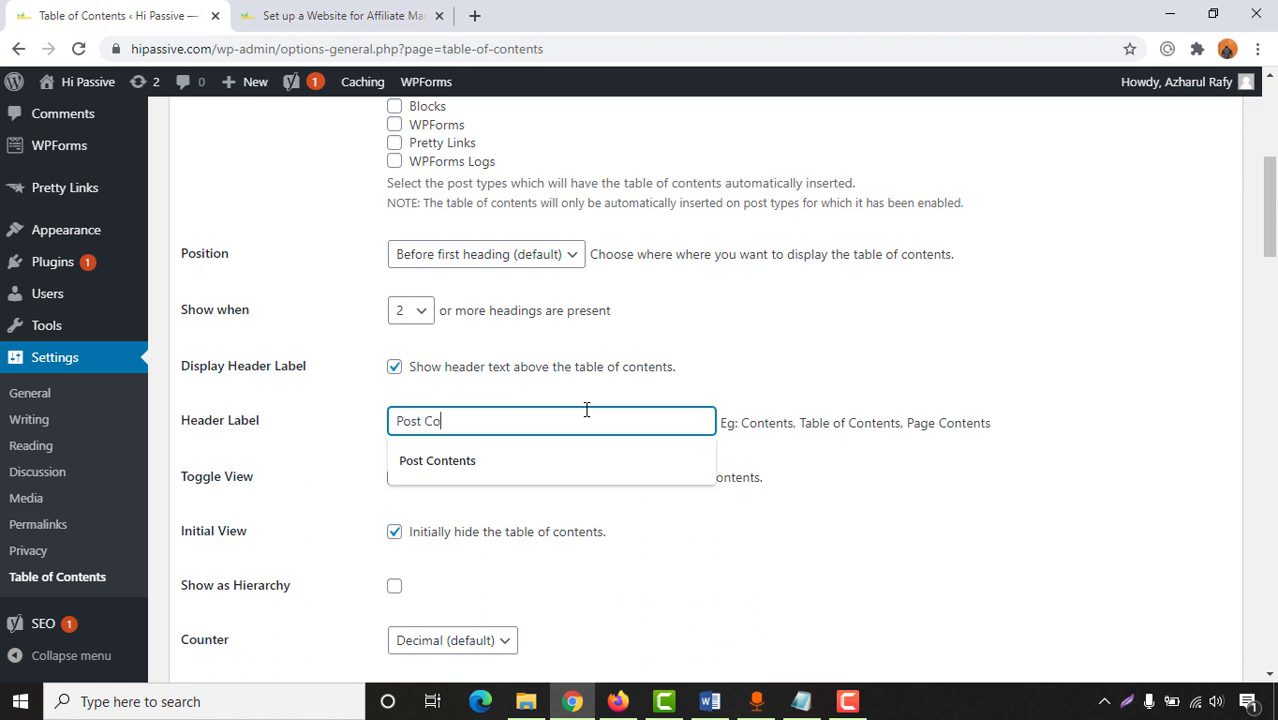
{"action": "type", "text": "ntents"}
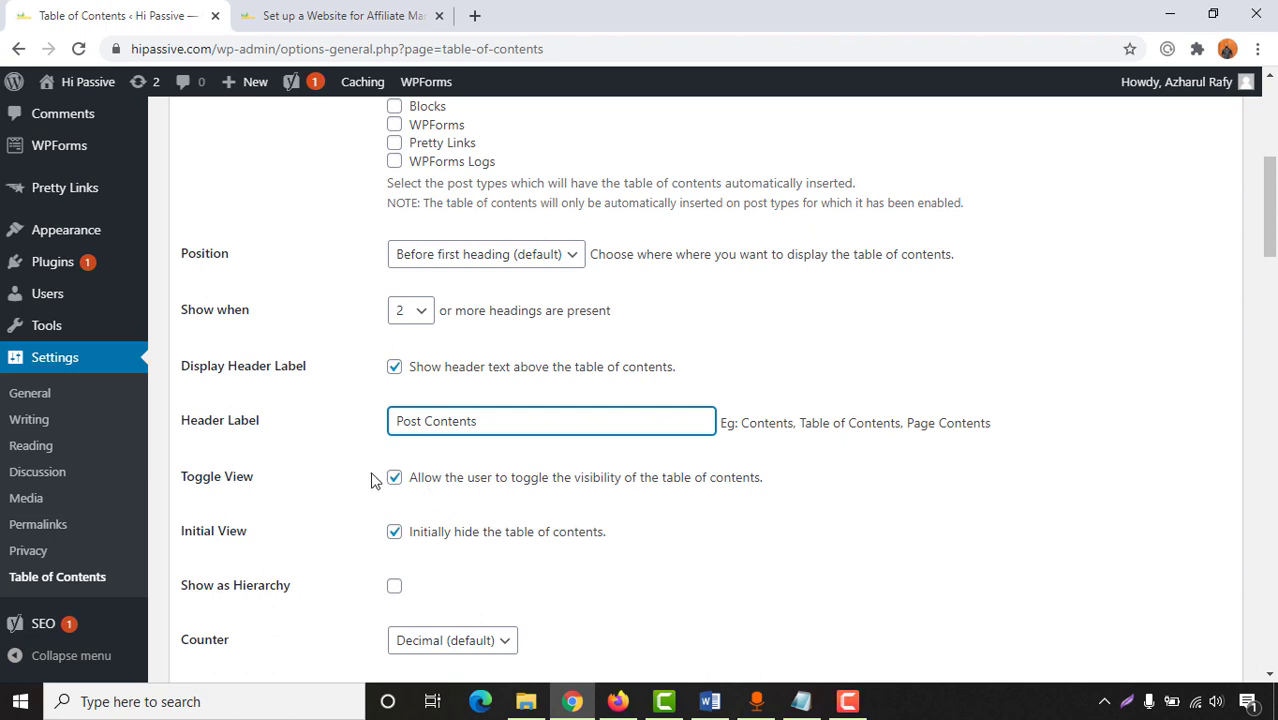
{"action": "left_click", "coordinate": [370, 12]}
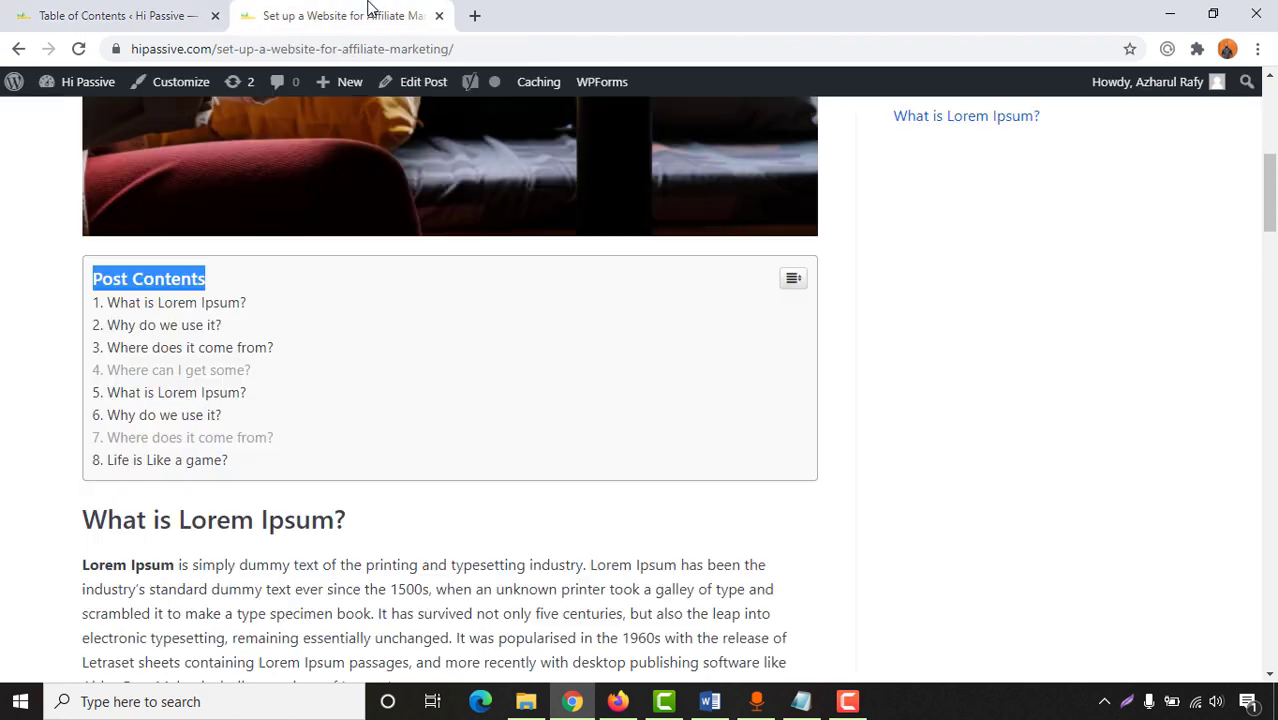
Collapse and expand the post's Post Contents list a few times.
{"action": "left_click", "coordinate": [793, 287]}
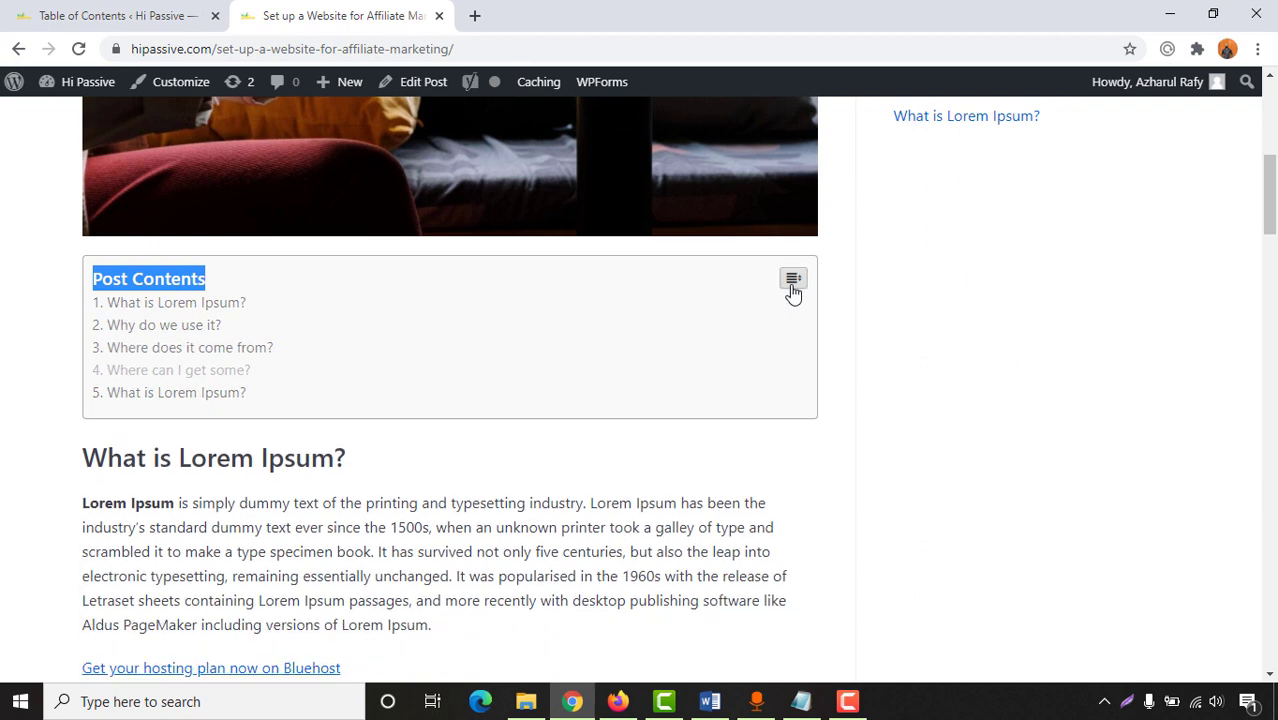
{"action": "left_click", "coordinate": [431, 324]}
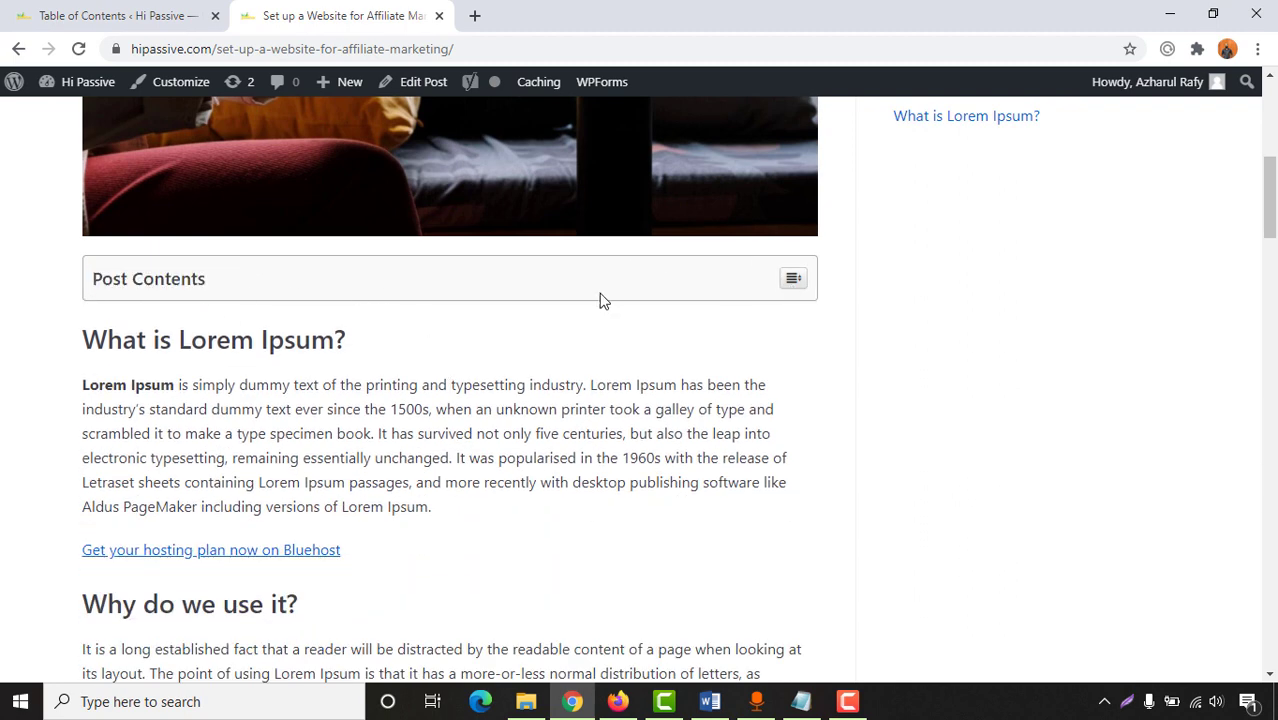
{"action": "left_click", "coordinate": [793, 287]}
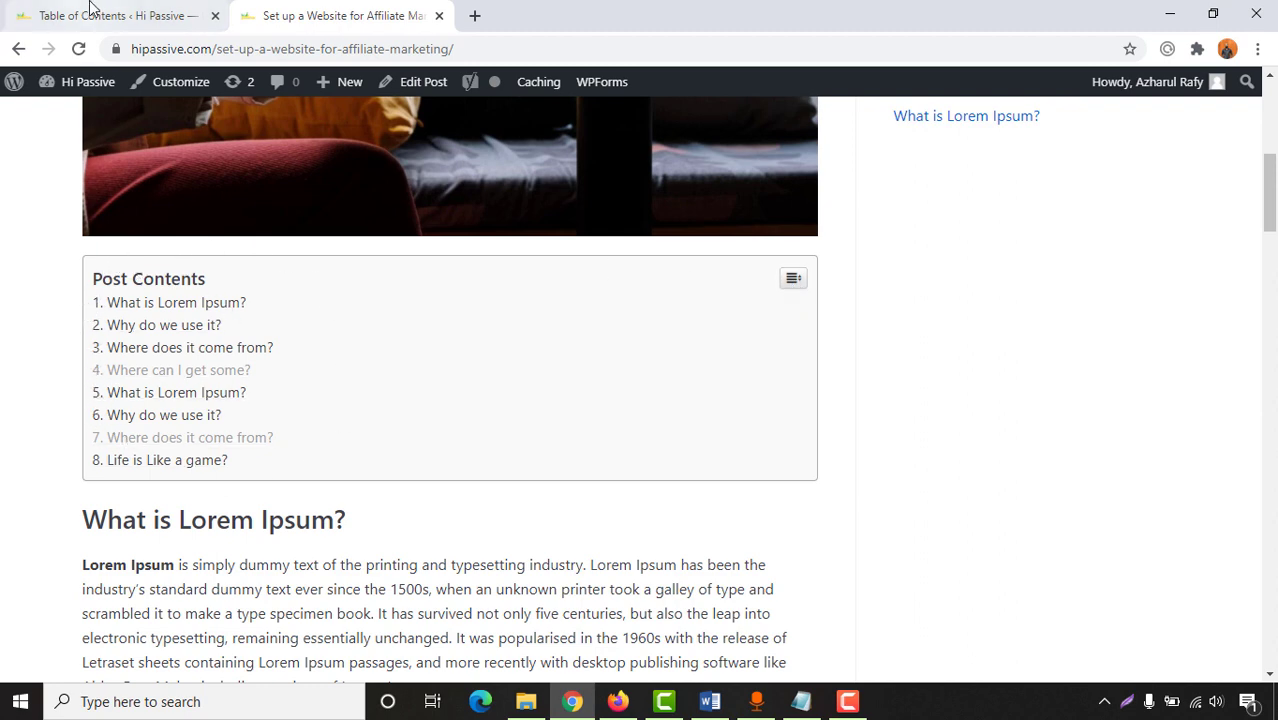
{"action": "left_click", "coordinate": [793, 283]}
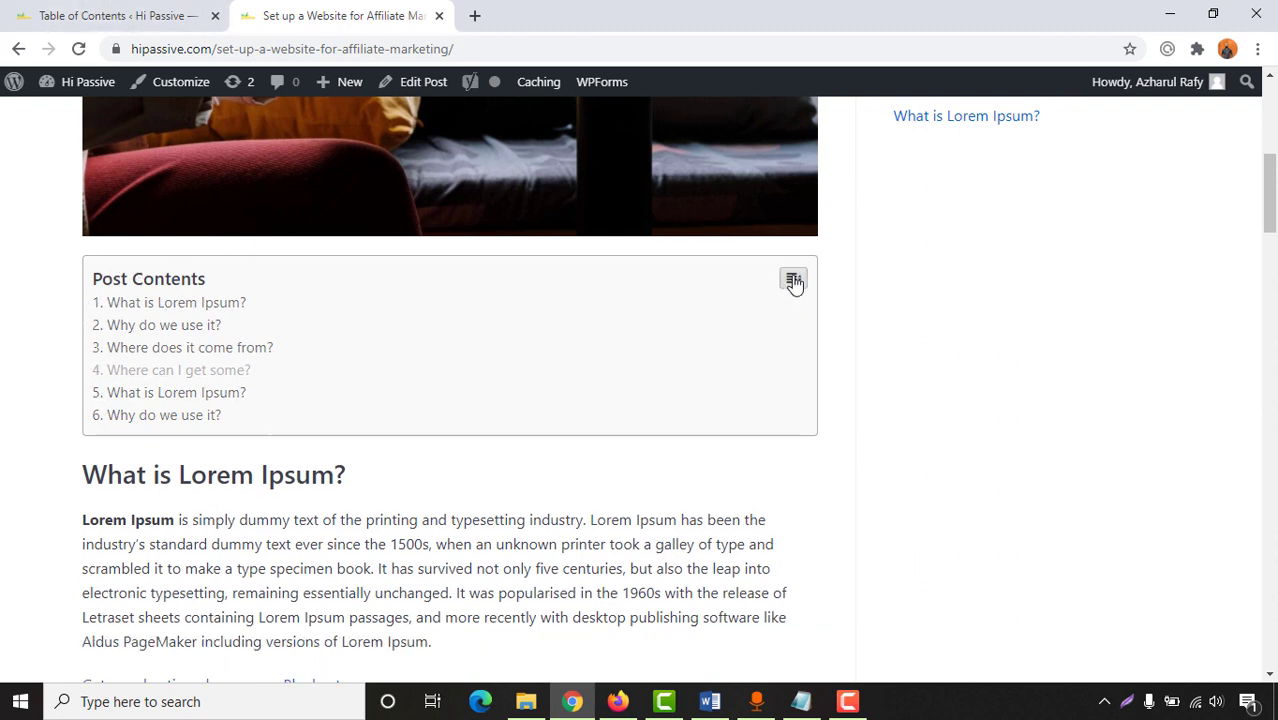
Recheck the post, expand the collapsed Post Contents box, and return to settings.
{"action": "left_click", "coordinate": [110, 15]}
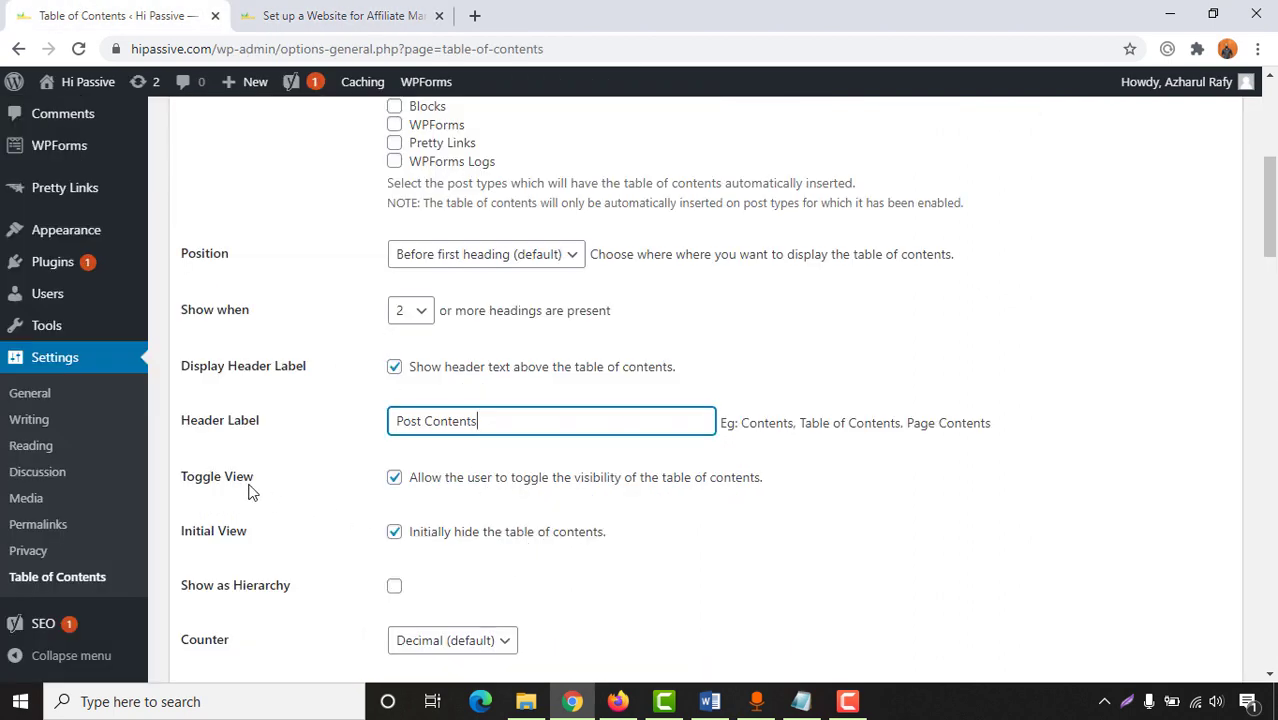
{"action": "scroll", "coordinate": [522, 534], "scroll_direction": "down", "scroll_amount": 1}
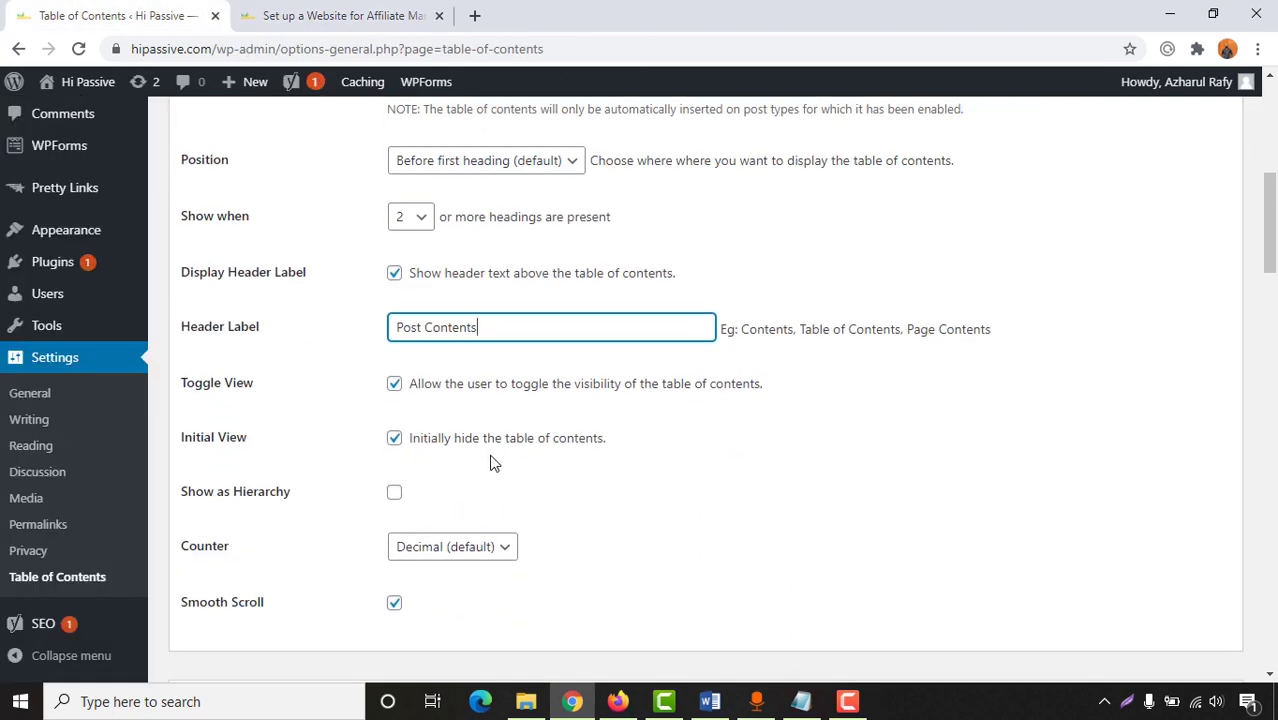
{"action": "left_click", "coordinate": [345, 15]}
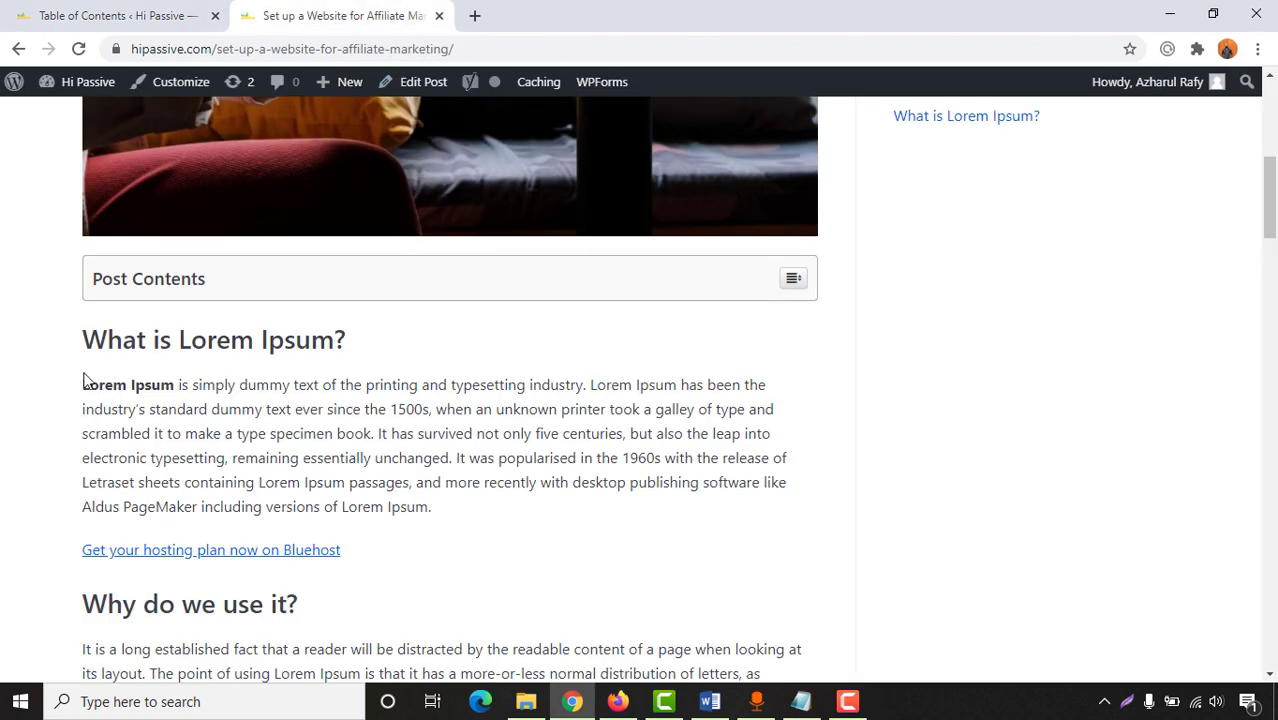
{"action": "scroll", "coordinate": [23, 177], "scroll_direction": "up", "scroll_amount": 4}
{"action": "scroll", "coordinate": [17, 436], "scroll_direction": "down", "scroll_amount": 2}
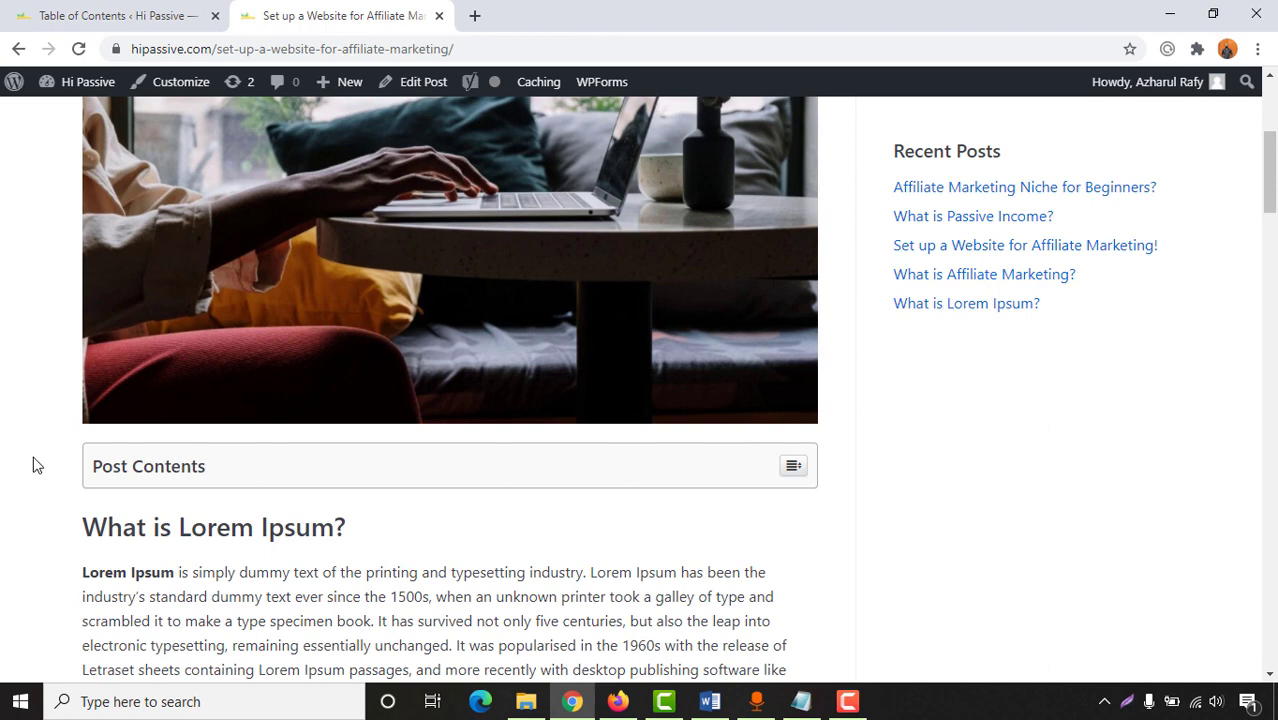
{"action": "left_click", "coordinate": [792, 465]}
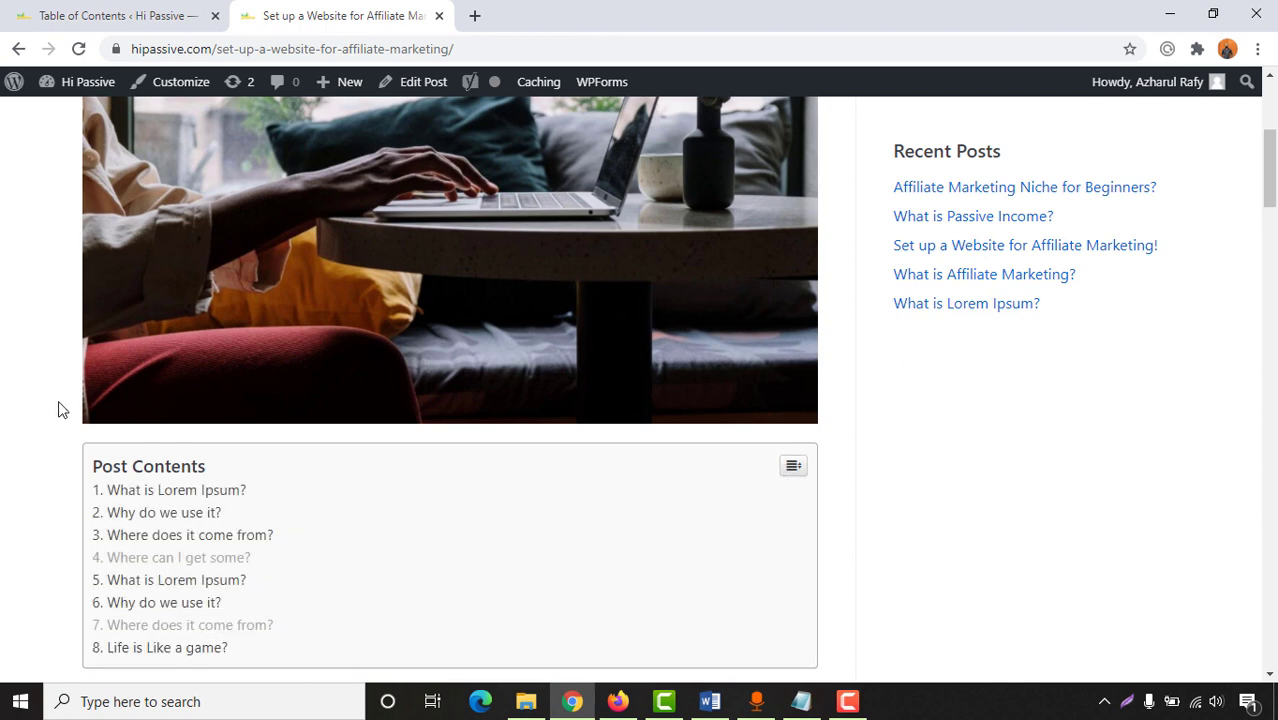
{"action": "scroll", "coordinate": [2, 509], "scroll_direction": "down", "scroll_amount": 2}
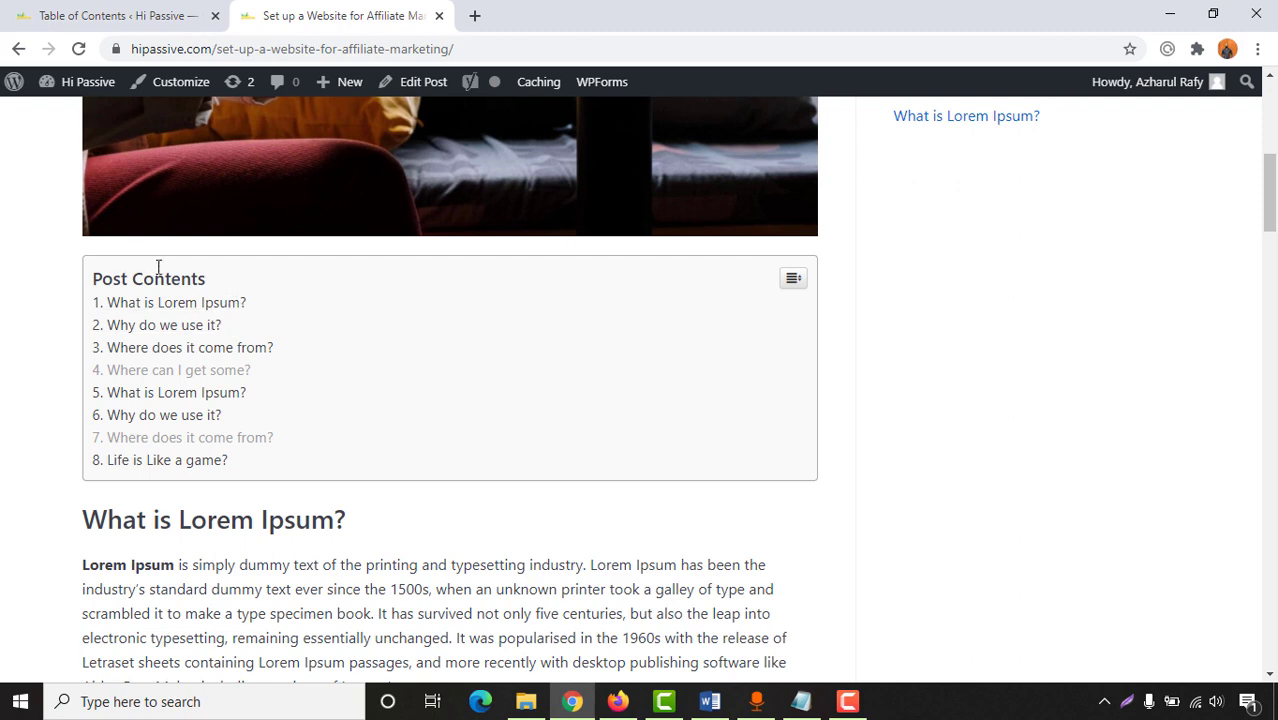
{"action": "left_click", "coordinate": [105, 15]}
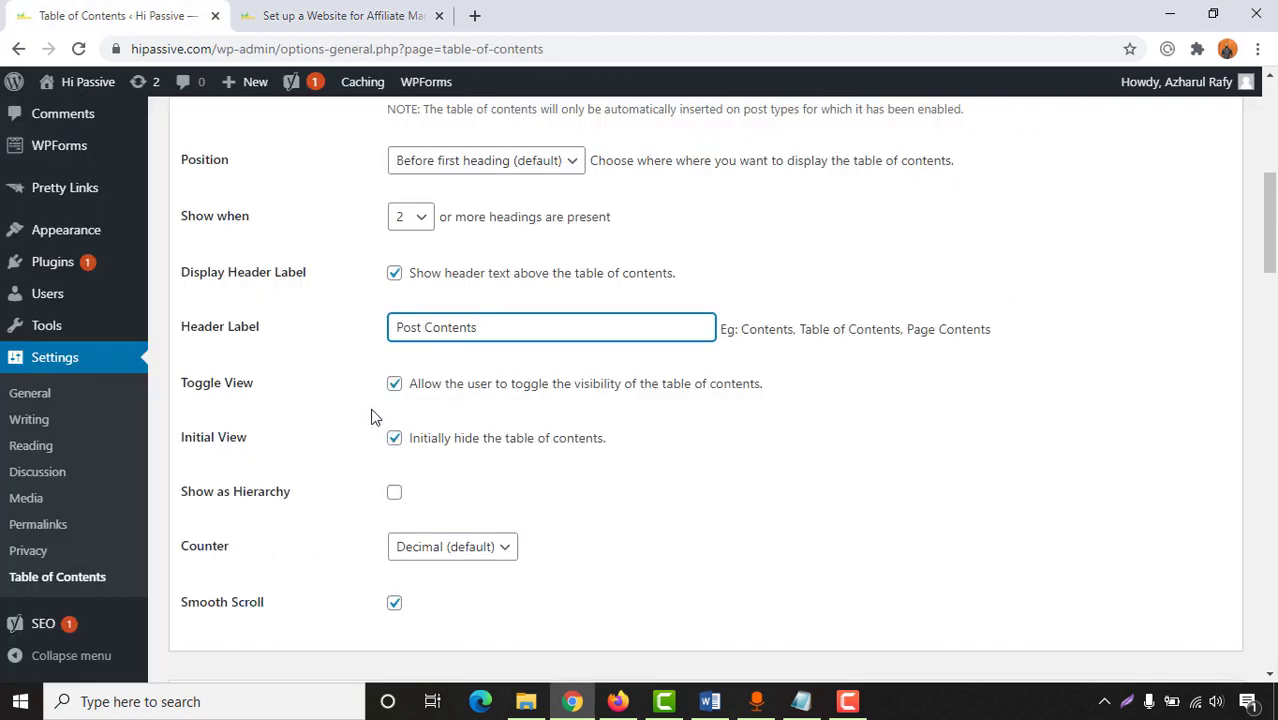
Turn off initially hiding the table of contents and check the post.
{"action": "left_click", "coordinate": [392, 441]}
{"action": "left_click", "coordinate": [325, 15]}
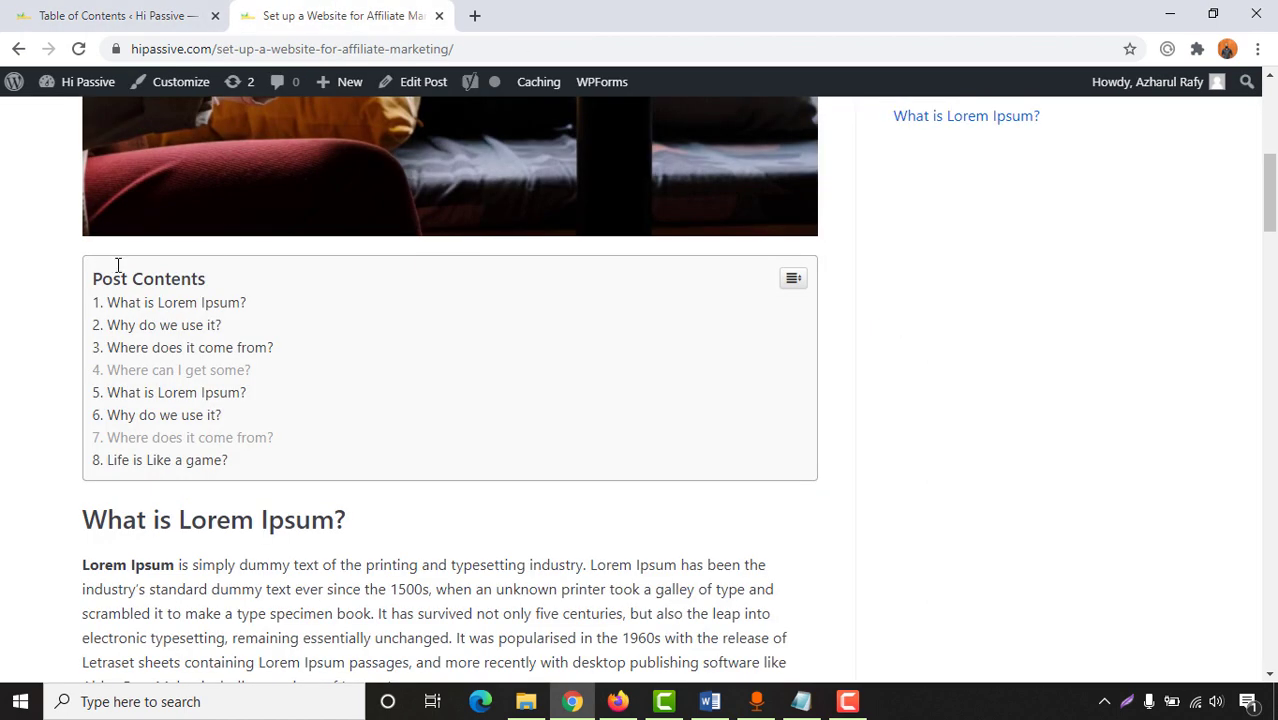
{"action": "key", "text": "ctrl+shift+Tab"}
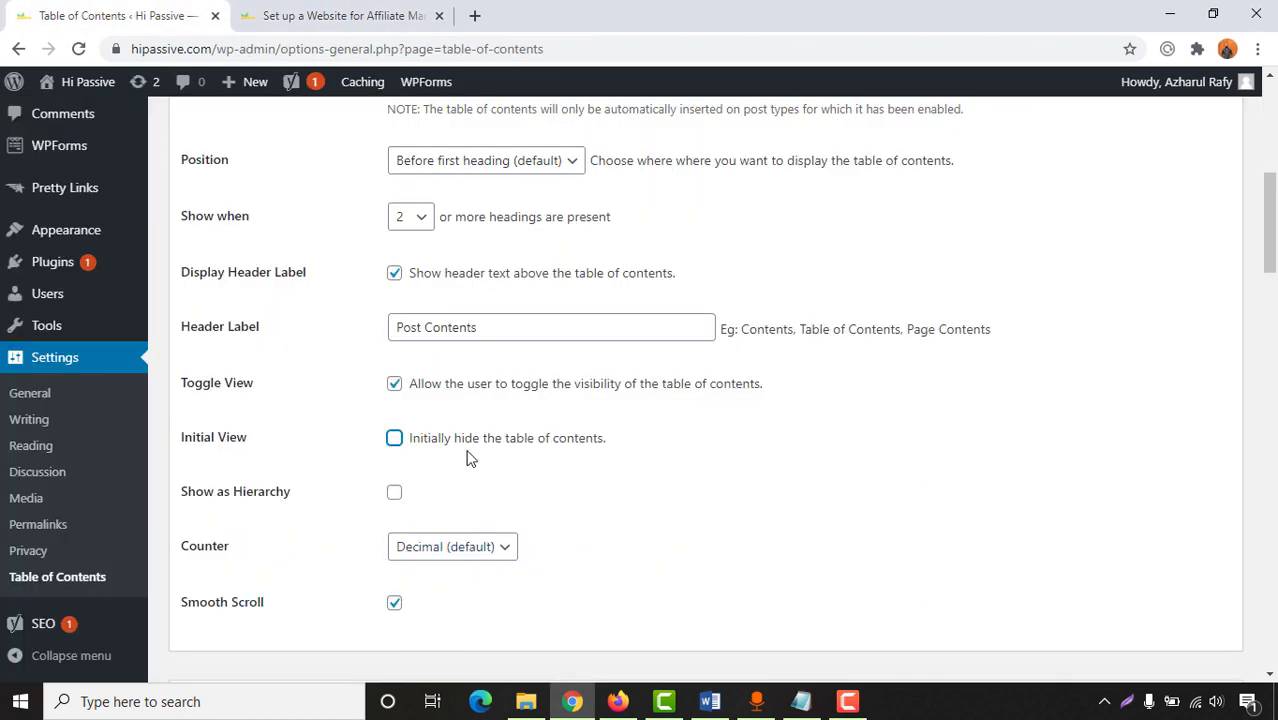
{"action": "scroll", "coordinate": [665, 410], "scroll_direction": "down", "scroll_amount": 2}
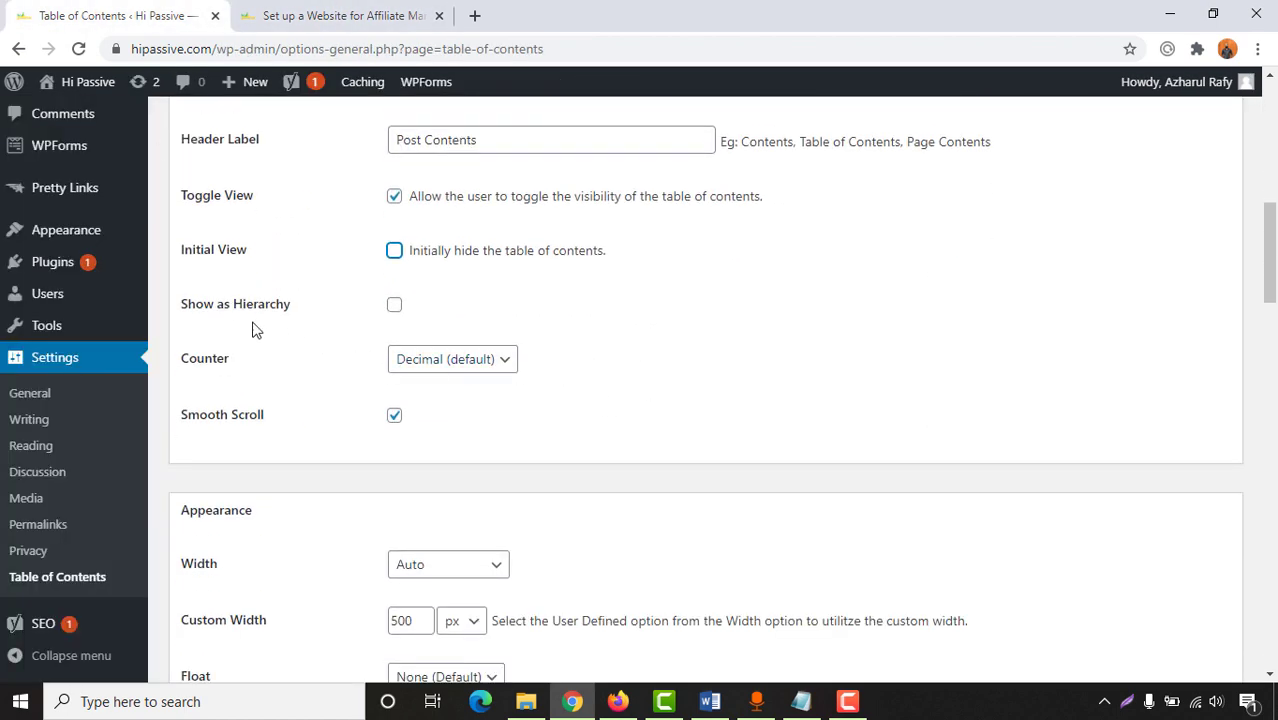
Enable Show as Hierarchy and preview the post's contents box.
{"action": "double_click", "coordinate": [287, 306]}
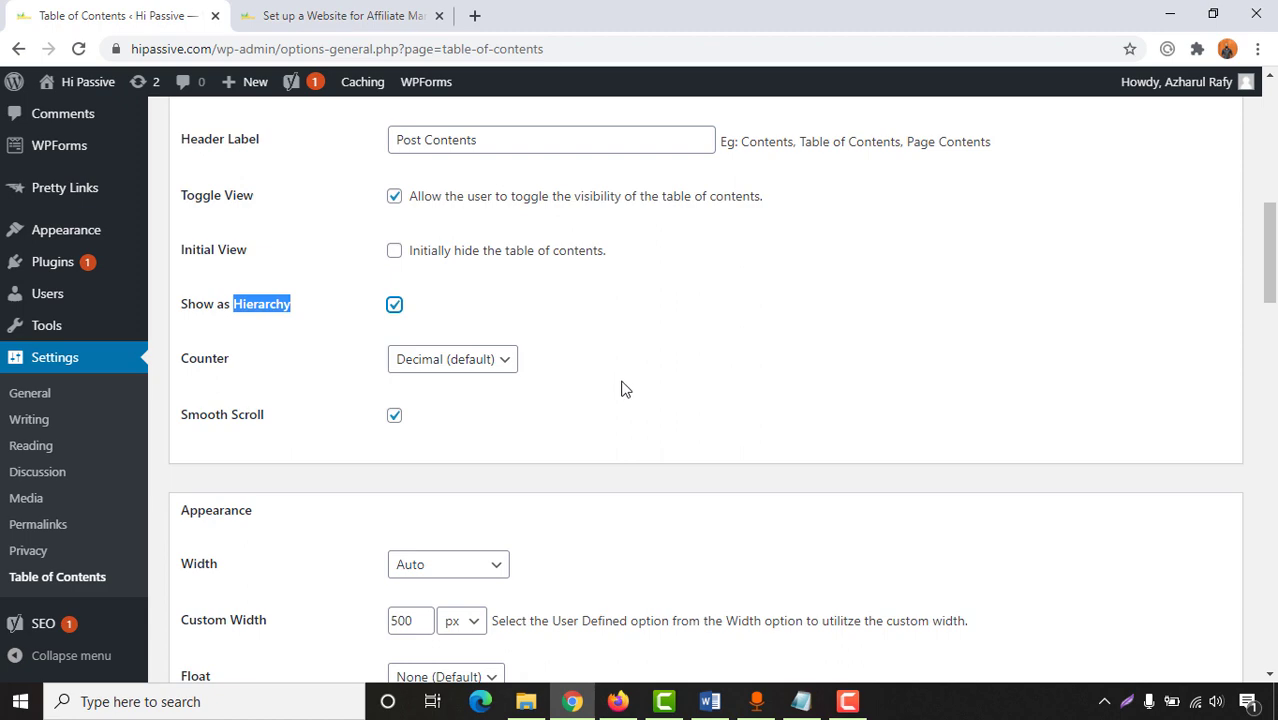
{"action": "left_click", "coordinate": [374, 12]}
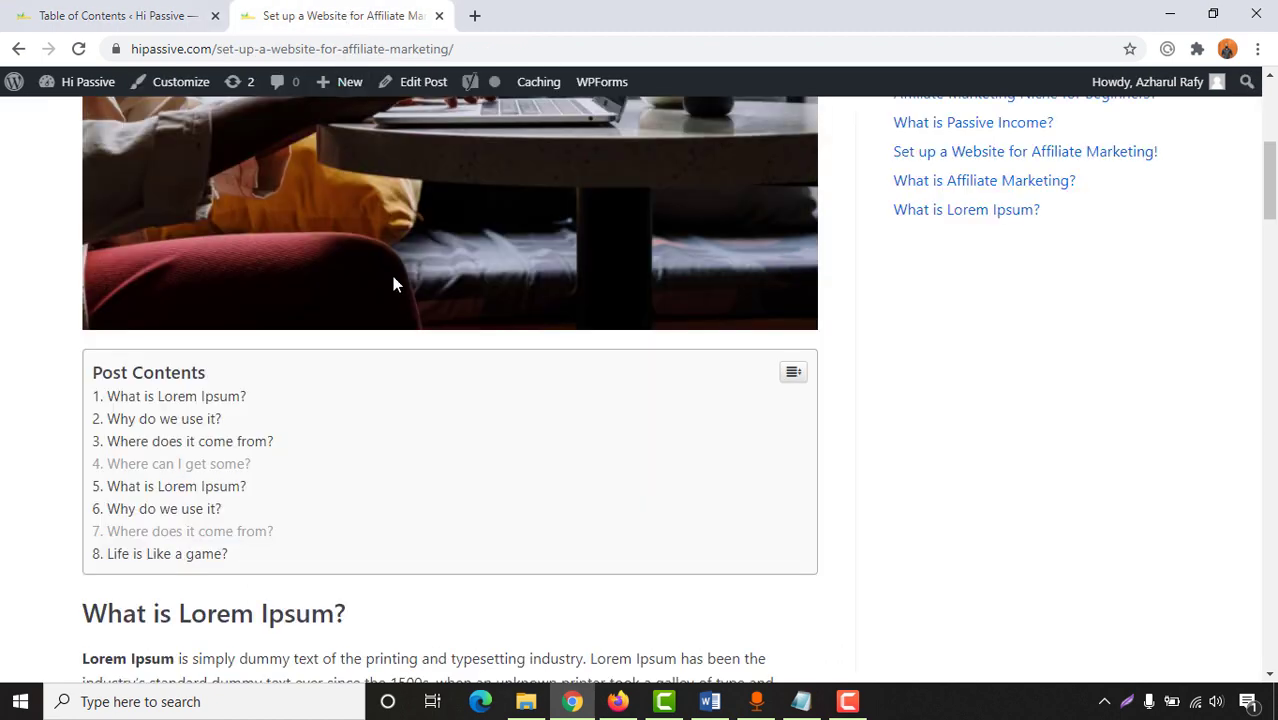
{"action": "scroll", "coordinate": [68, 420], "scroll_direction": "down", "scroll_amount": 1}
{"action": "left_click", "coordinate": [108, 14]}
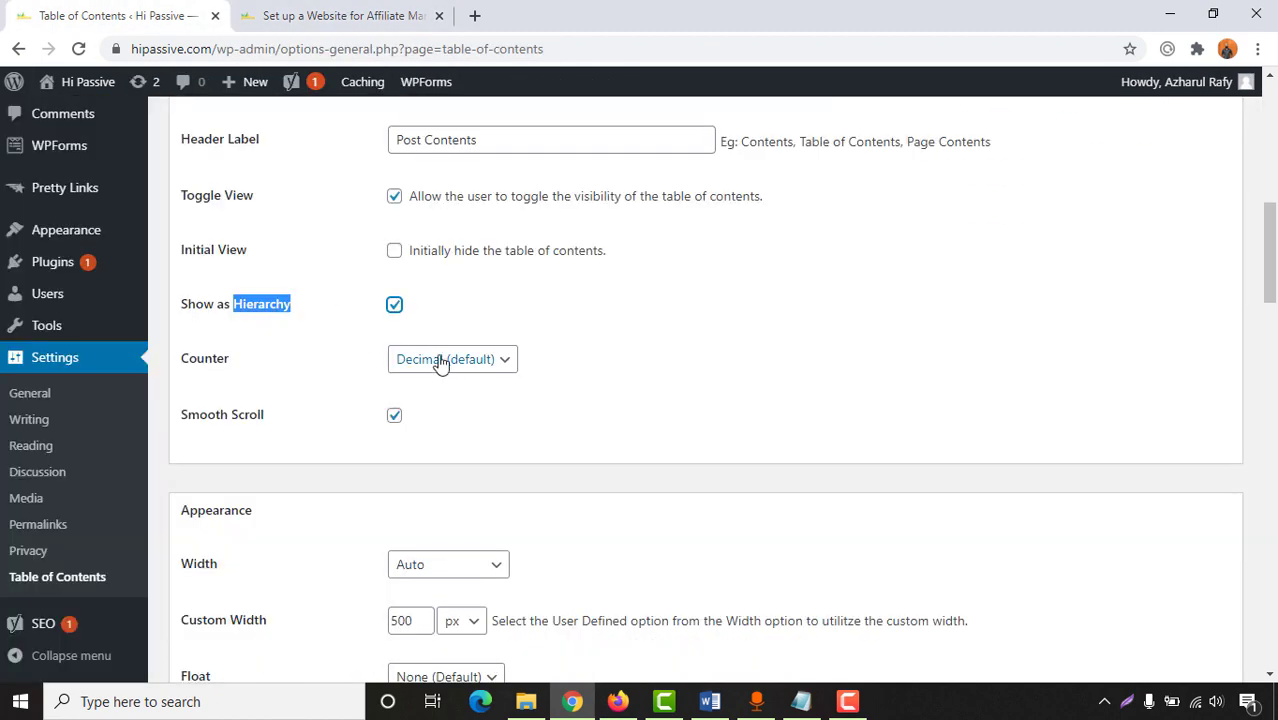
{"action": "left_click", "coordinate": [335, 15]}
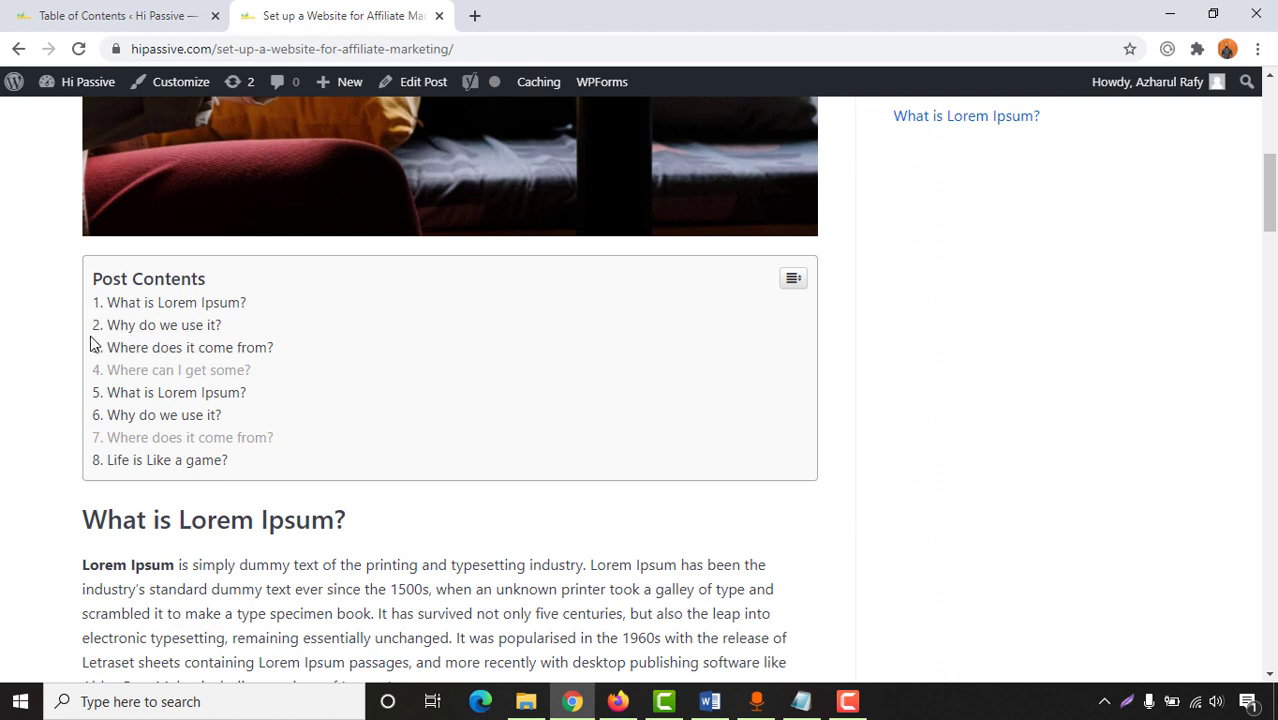
{"action": "key", "text": "ctrl+1"}
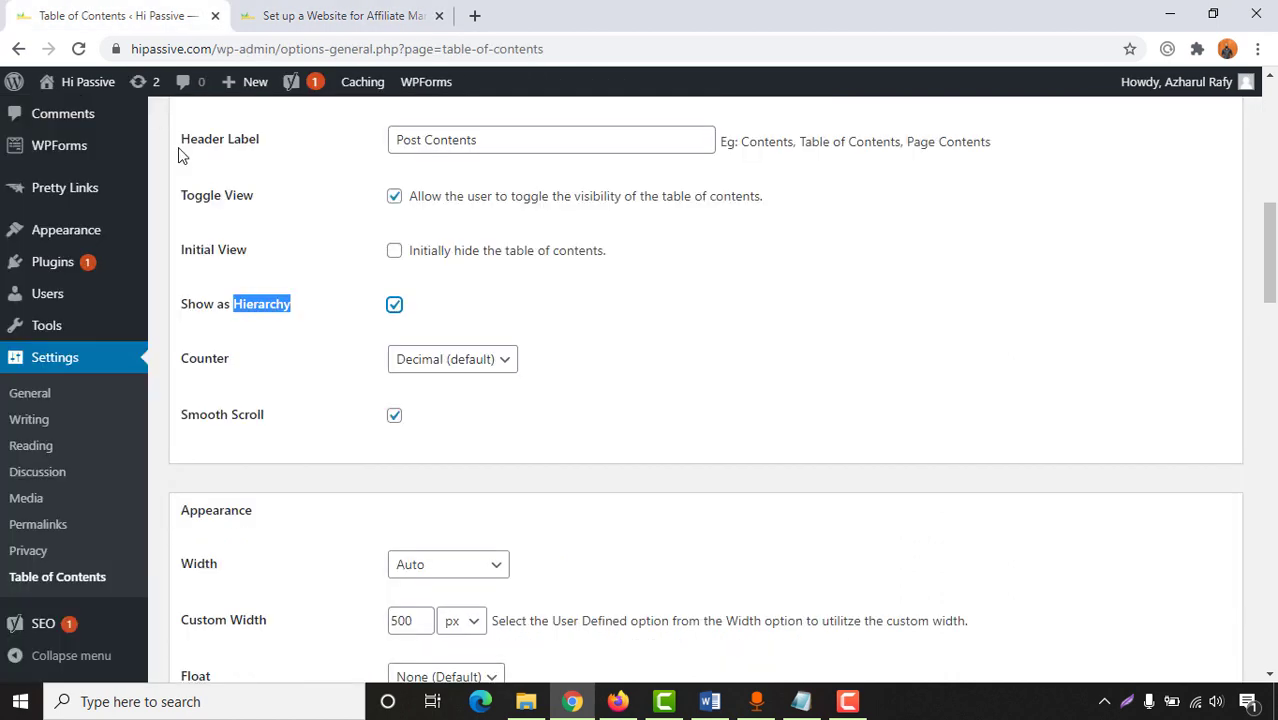
Keep the Counter on Decimal (default) and verify the numbering in the post.
{"action": "left_click", "coordinate": [426, 358]}
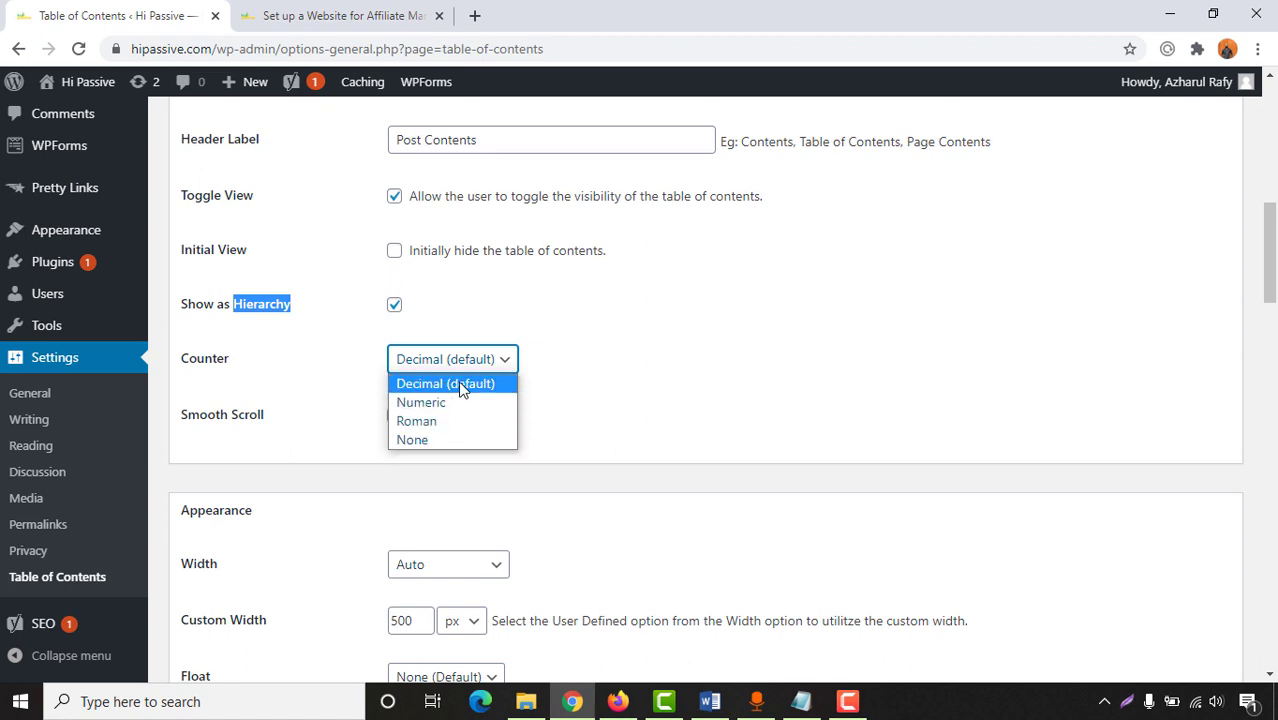
{"action": "left_click", "coordinate": [450, 390]}
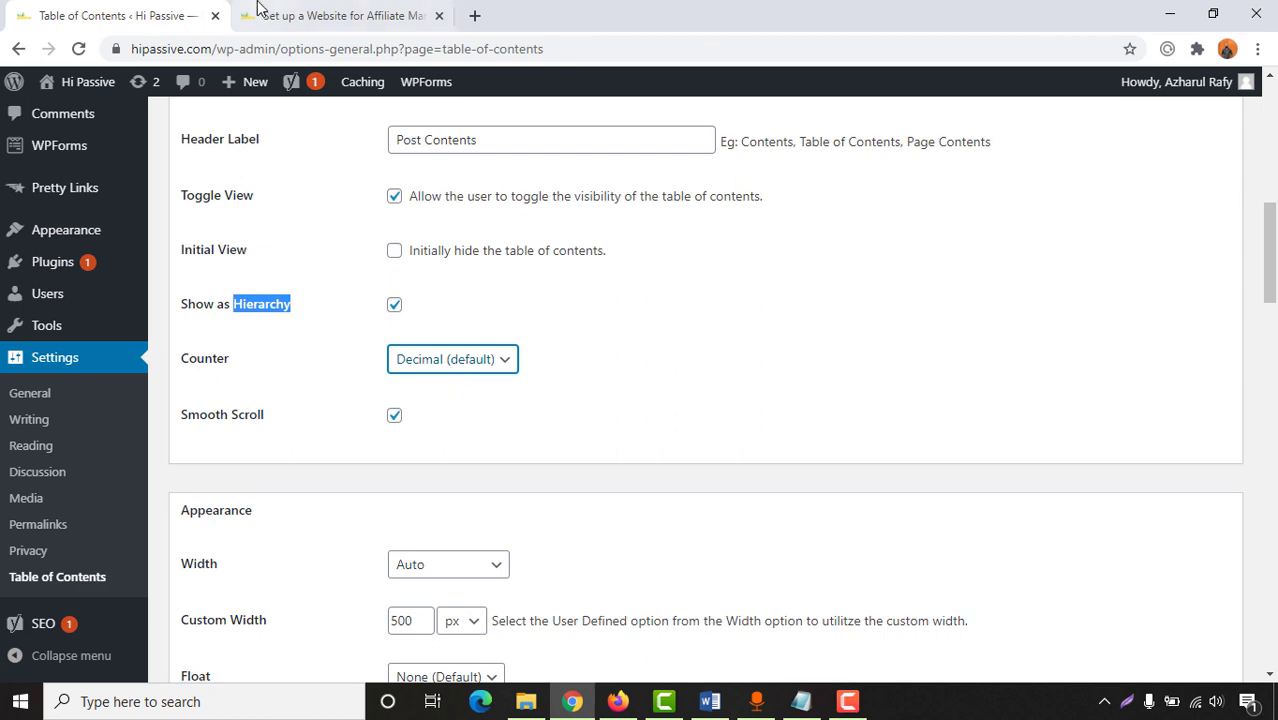
{"action": "left_click", "coordinate": [340, 15]}
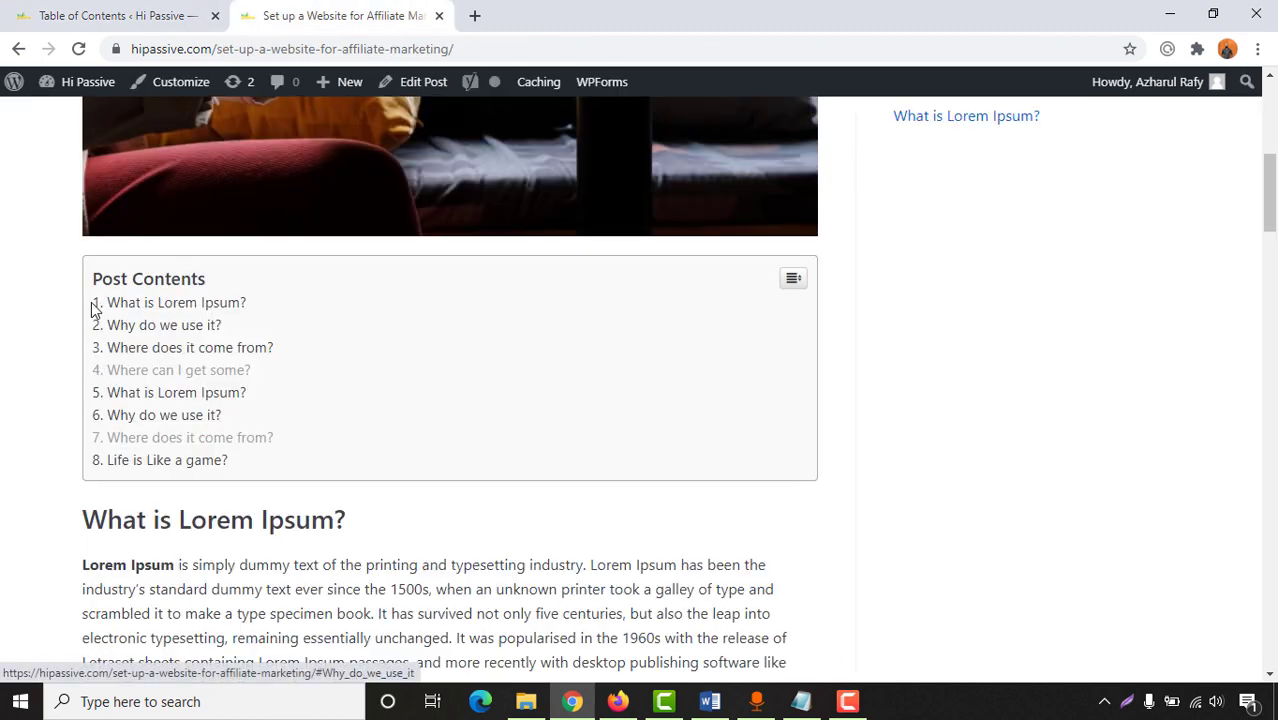
{"action": "left_click", "coordinate": [100, 16]}
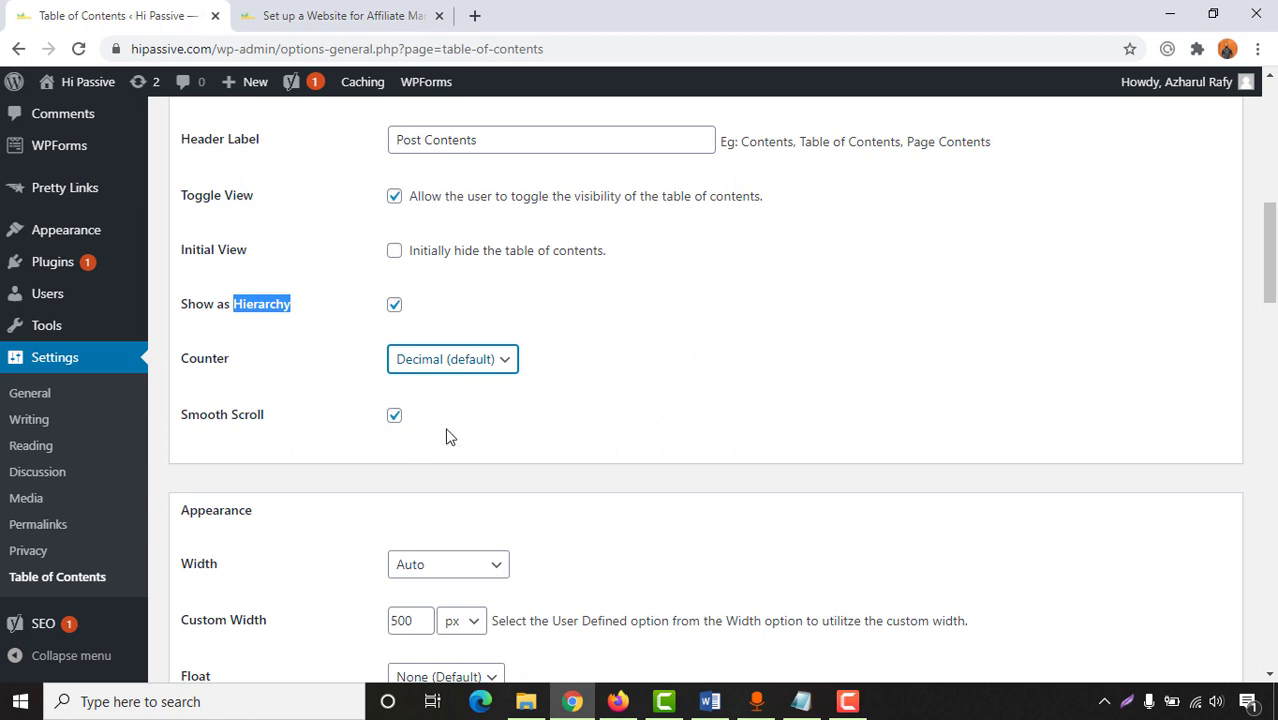
{"action": "scroll", "coordinate": [445, 433], "scroll_direction": "down", "scroll_amount": 3}
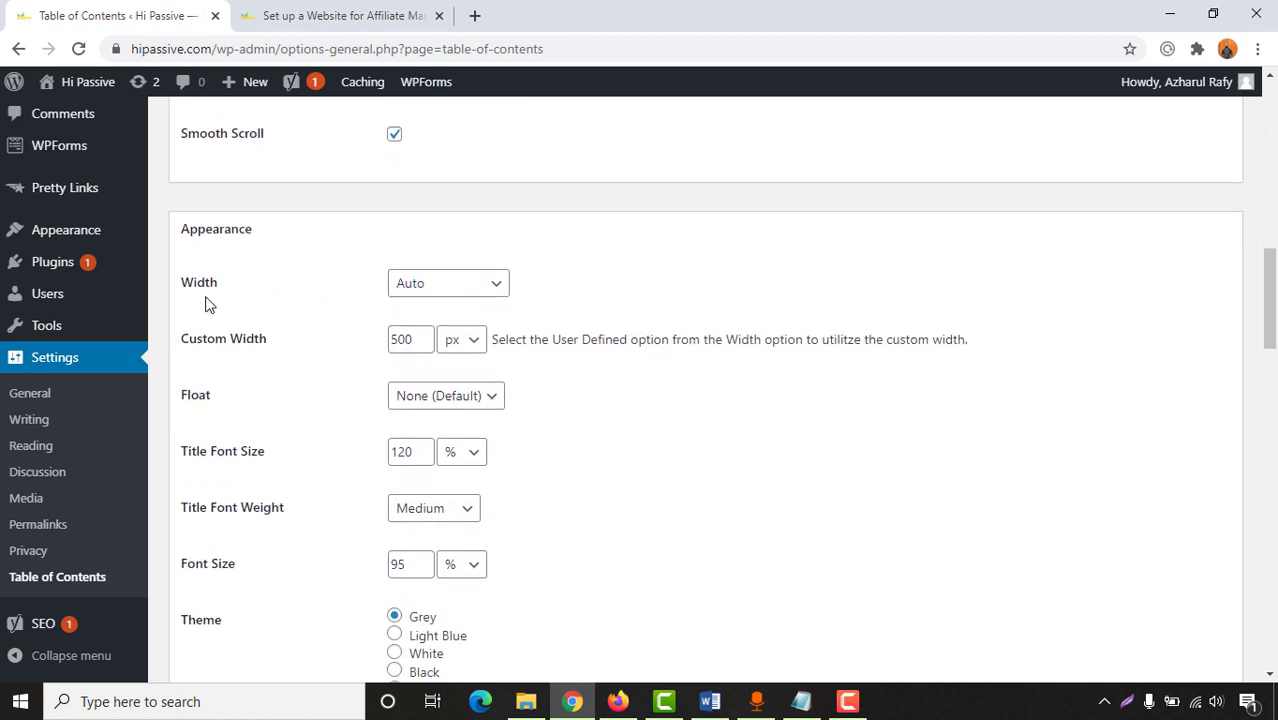
Try the Auto width option and compare it with the post's contents box.
{"action": "left_click", "coordinate": [343, 14]}
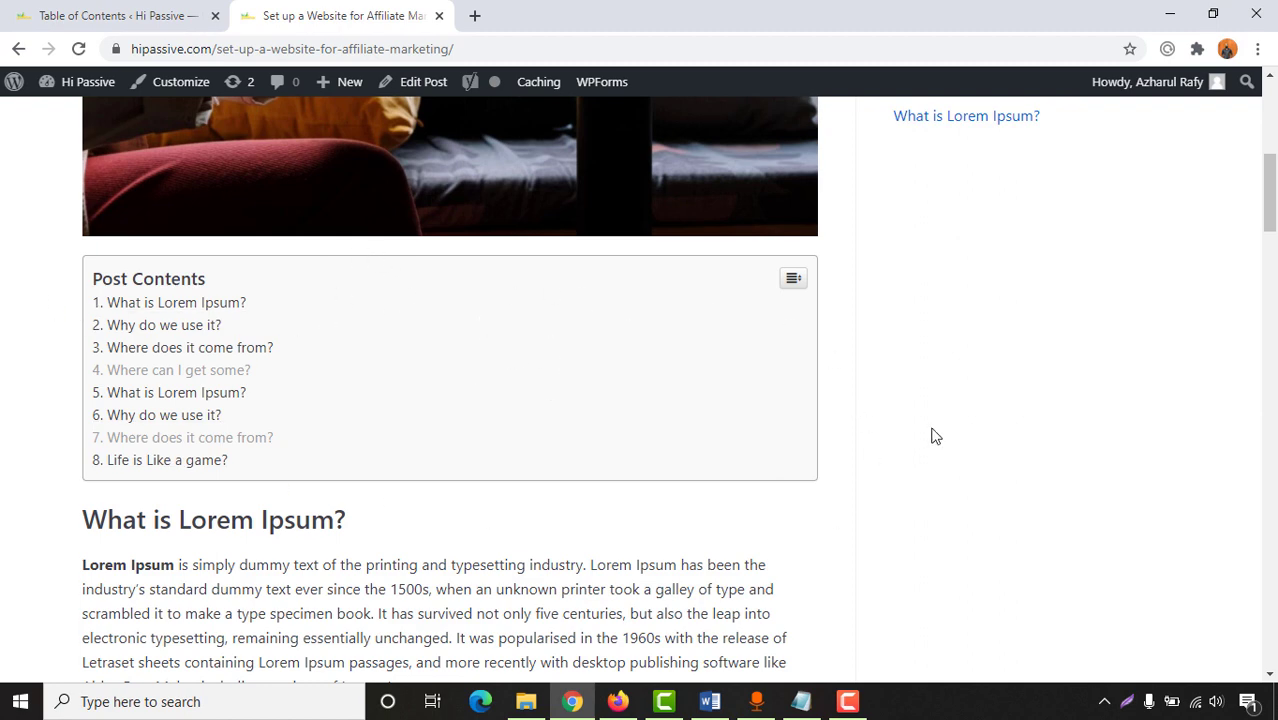
{"action": "left_click", "coordinate": [120, 15]}
{"action": "left_click", "coordinate": [445, 290]}
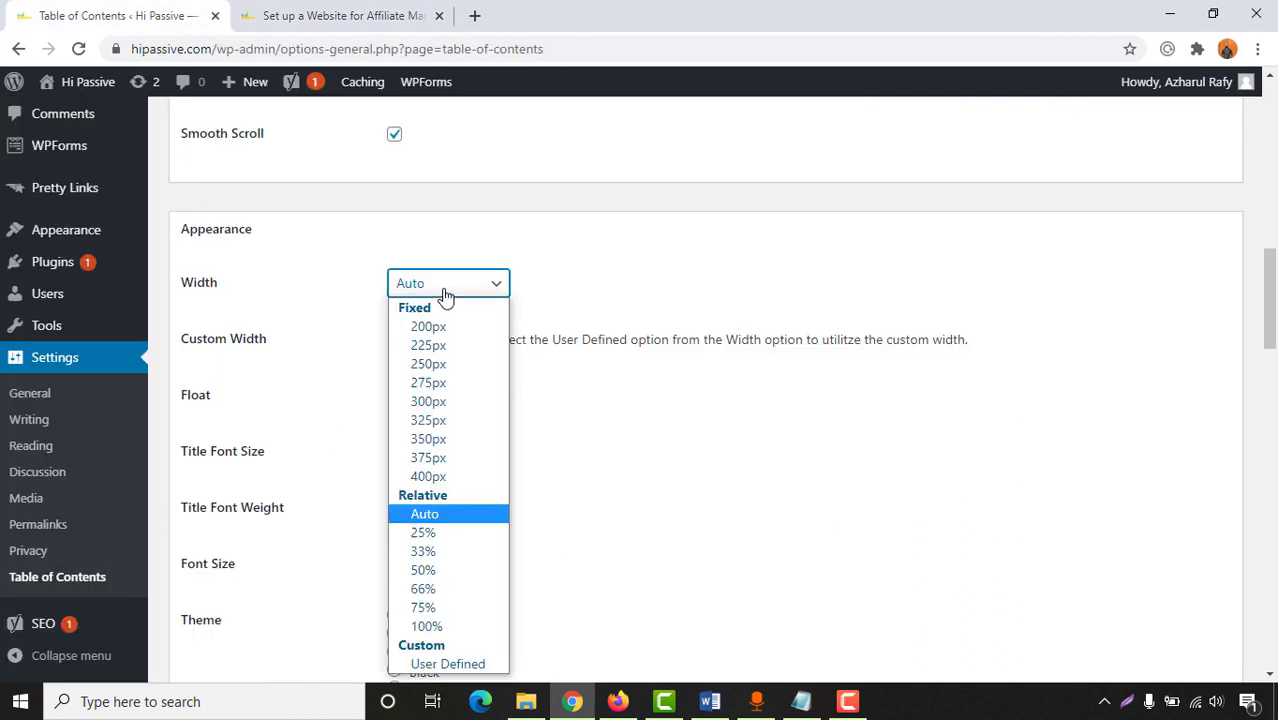
{"action": "left_click", "coordinate": [442, 515]}
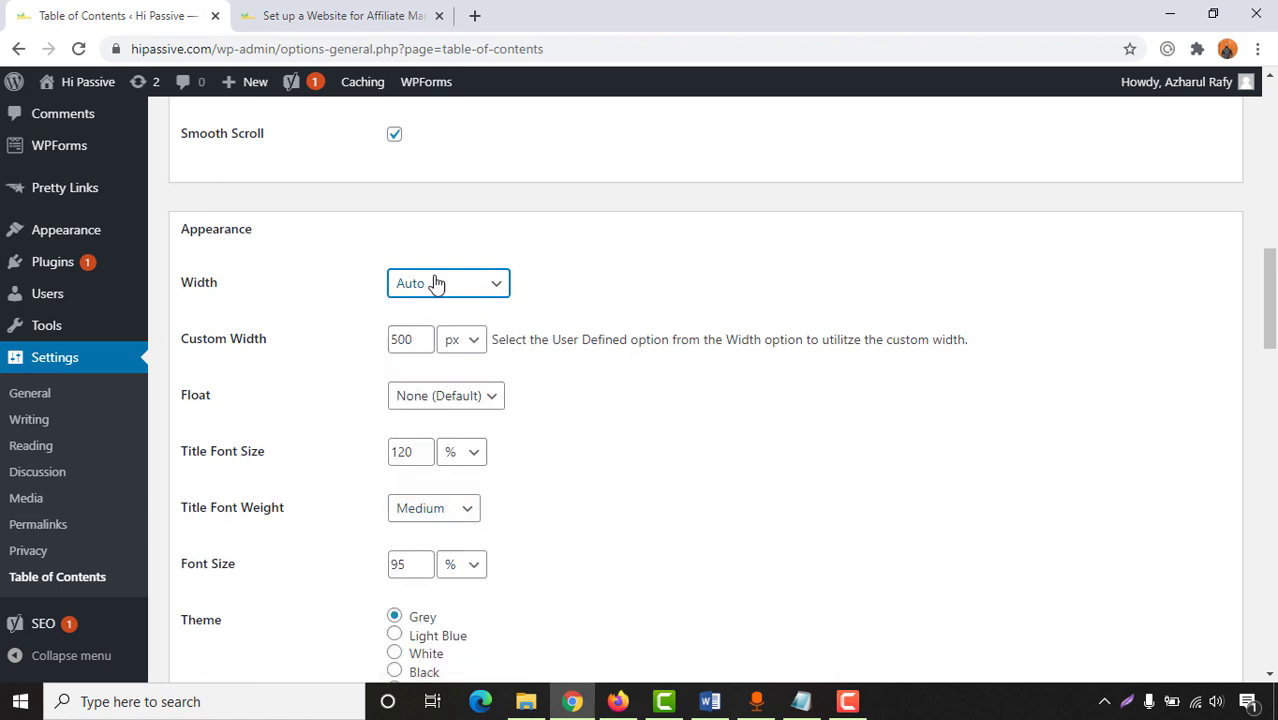
{"action": "left_click", "coordinate": [345, 15]}
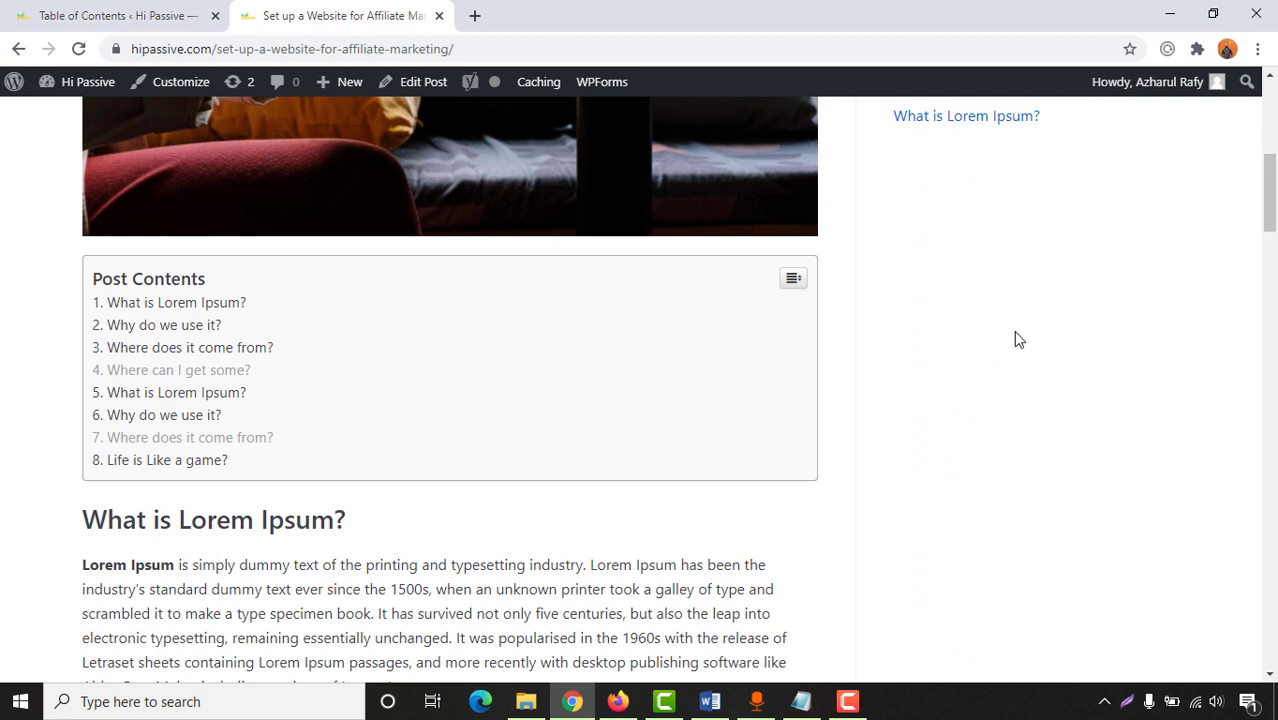
{"action": "left_click", "coordinate": [100, 15]}
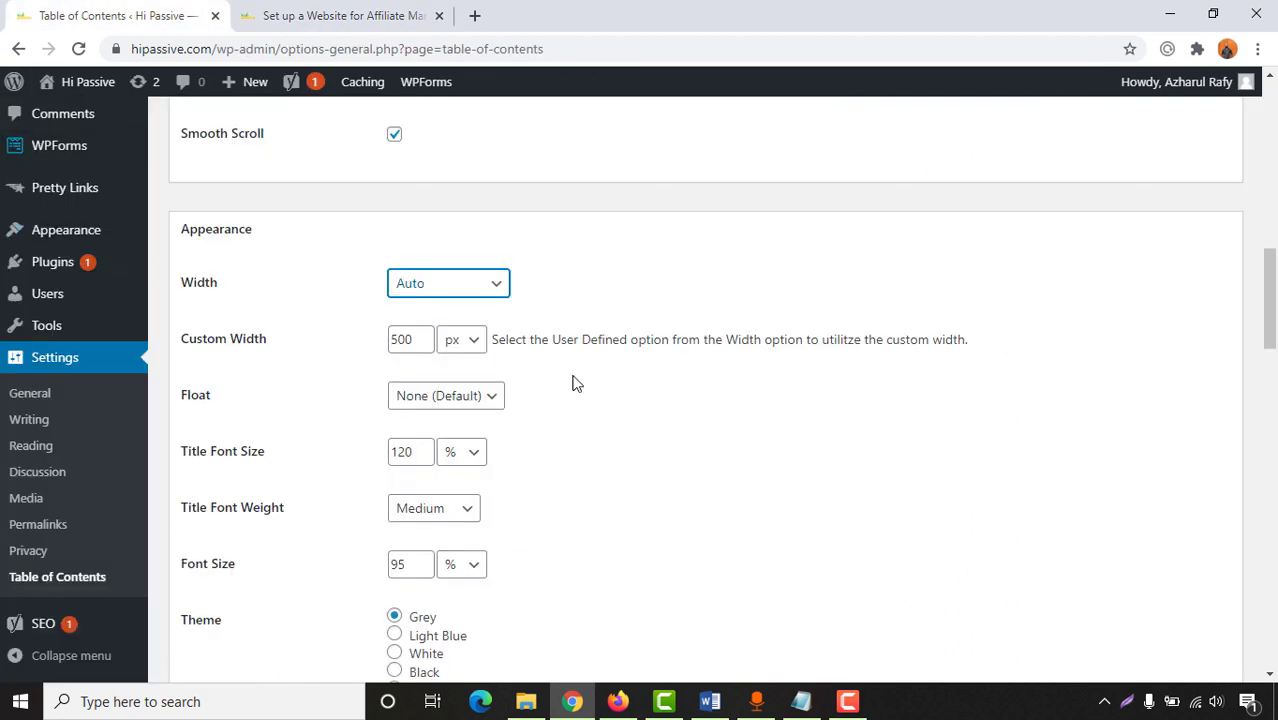
Set width to 100% and keep Float at None (Default), checking the post.
{"action": "left_click", "coordinate": [466, 291]}
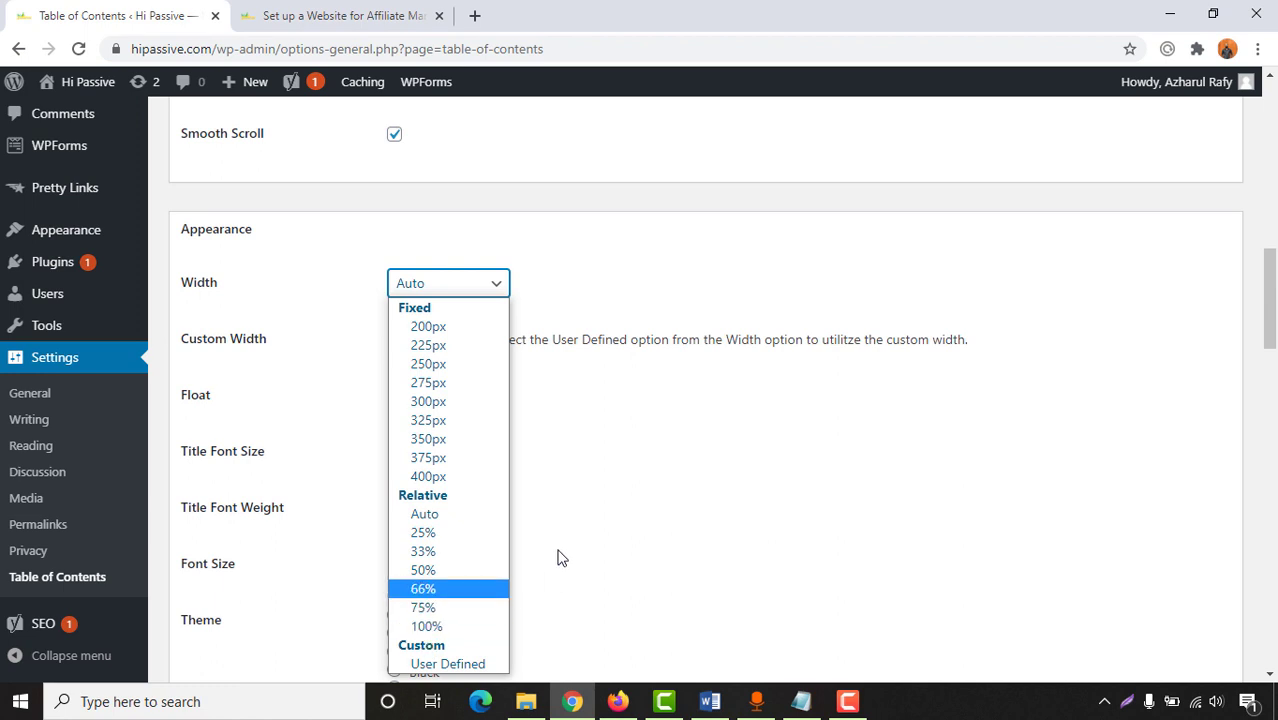
{"action": "left_click", "coordinate": [458, 628]}
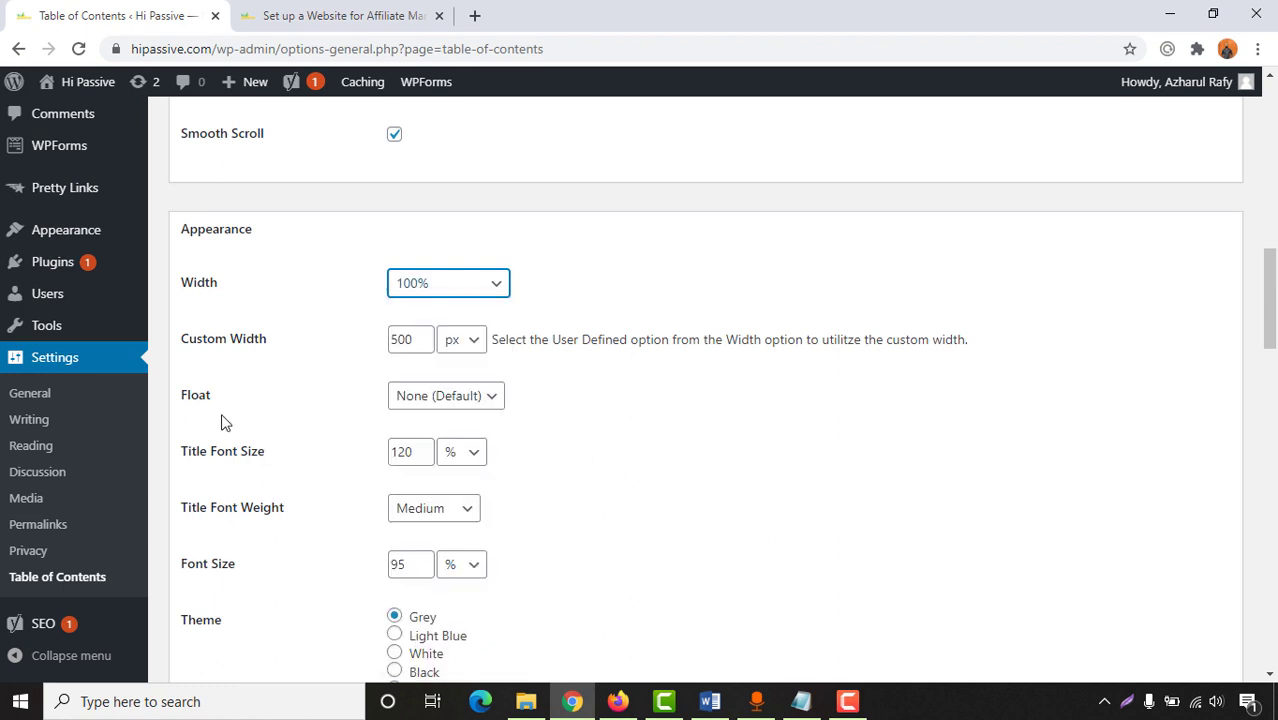
{"action": "scroll", "coordinate": [577, 387], "scroll_direction": "down", "scroll_amount": 1}
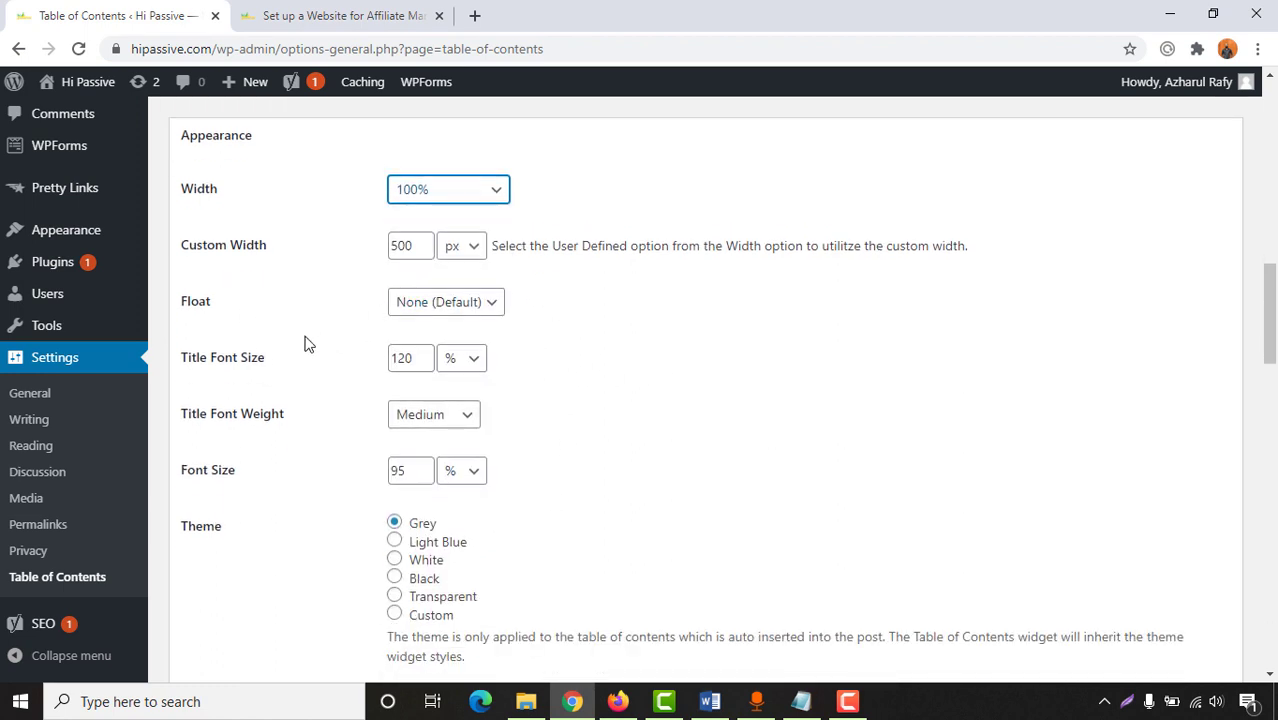
{"action": "left_click", "coordinate": [436, 302]}
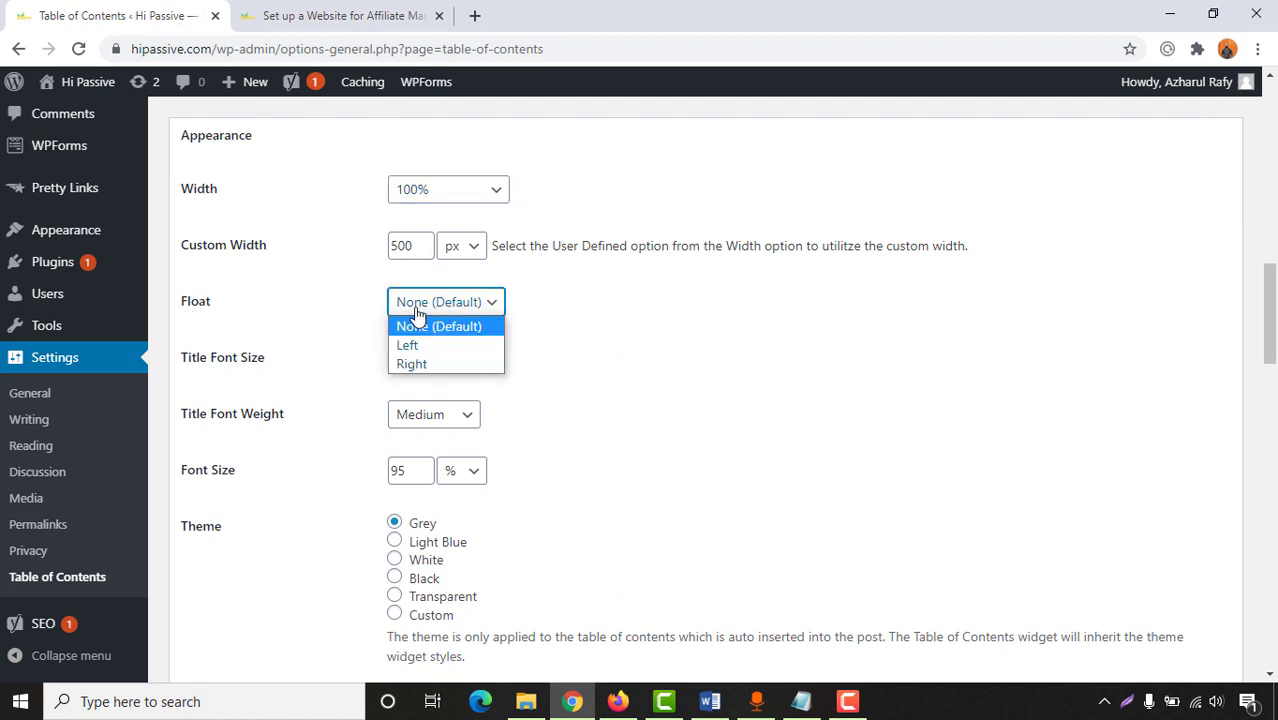
{"action": "left_click", "coordinate": [307, 308]}
{"action": "scroll", "coordinate": [277, 556], "scroll_direction": "down", "scroll_amount": 2}
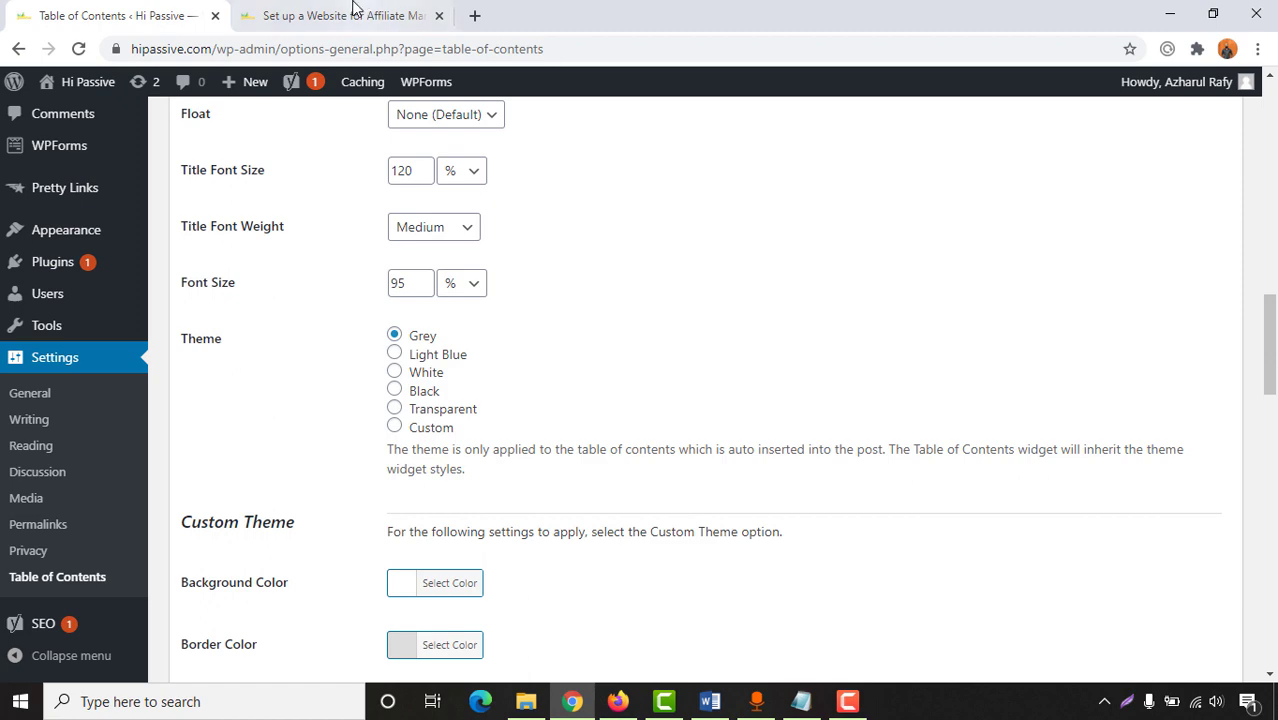
{"action": "key", "text": "ctrl+Tab"}
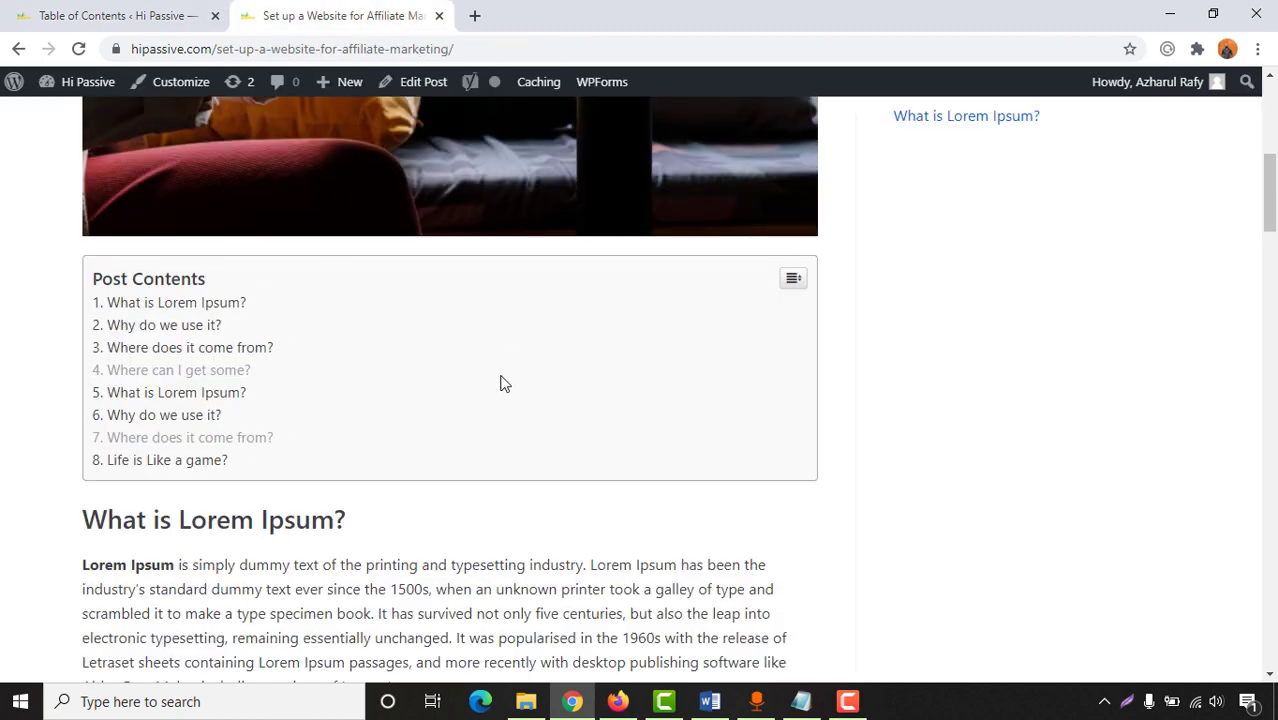
{"action": "left_click", "coordinate": [75, 14]}
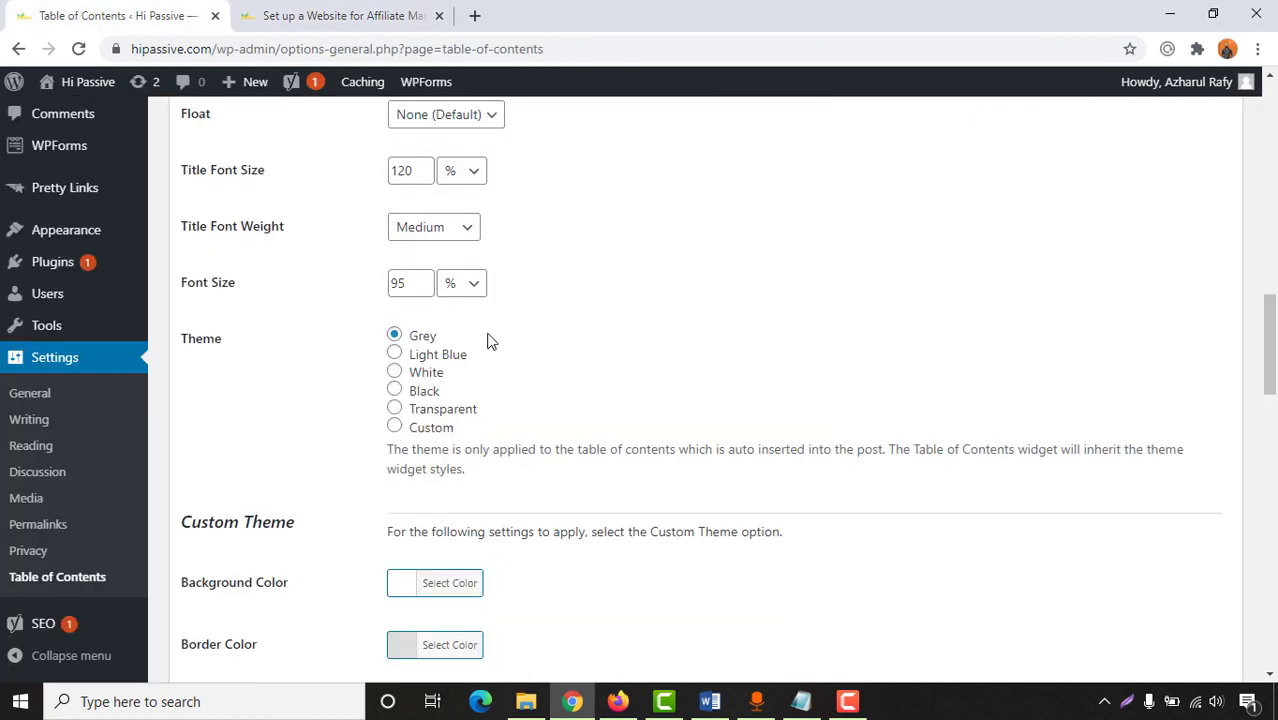
Try Light Blue, White and Transparent themes, then choose Custom with background #dd9933.
{"action": "left_click", "coordinate": [394, 354]}
{"action": "left_click", "coordinate": [394, 372]}
{"action": "left_click", "coordinate": [394, 408]}
{"action": "scroll", "coordinate": [348, 457], "scroll_direction": "down", "scroll_amount": 1}
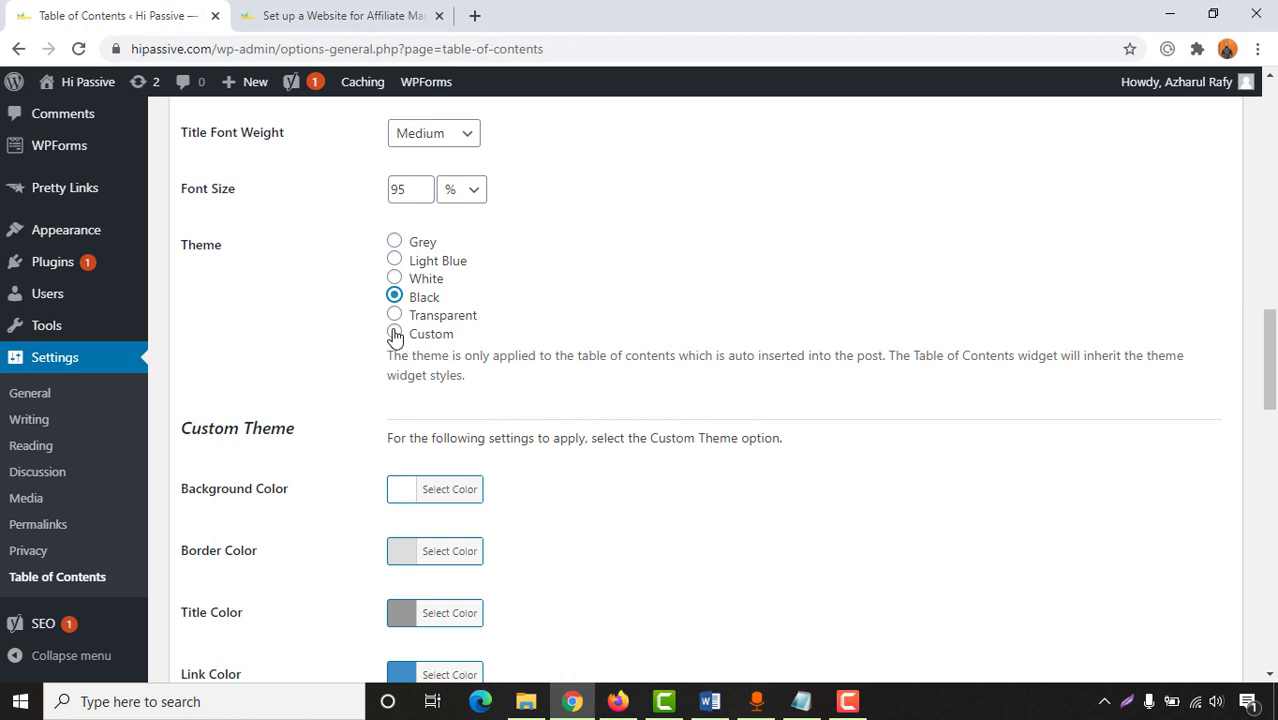
{"action": "left_click", "coordinate": [394, 334]}
{"action": "scroll", "coordinate": [274, 382], "scroll_direction": "down", "scroll_amount": 2}
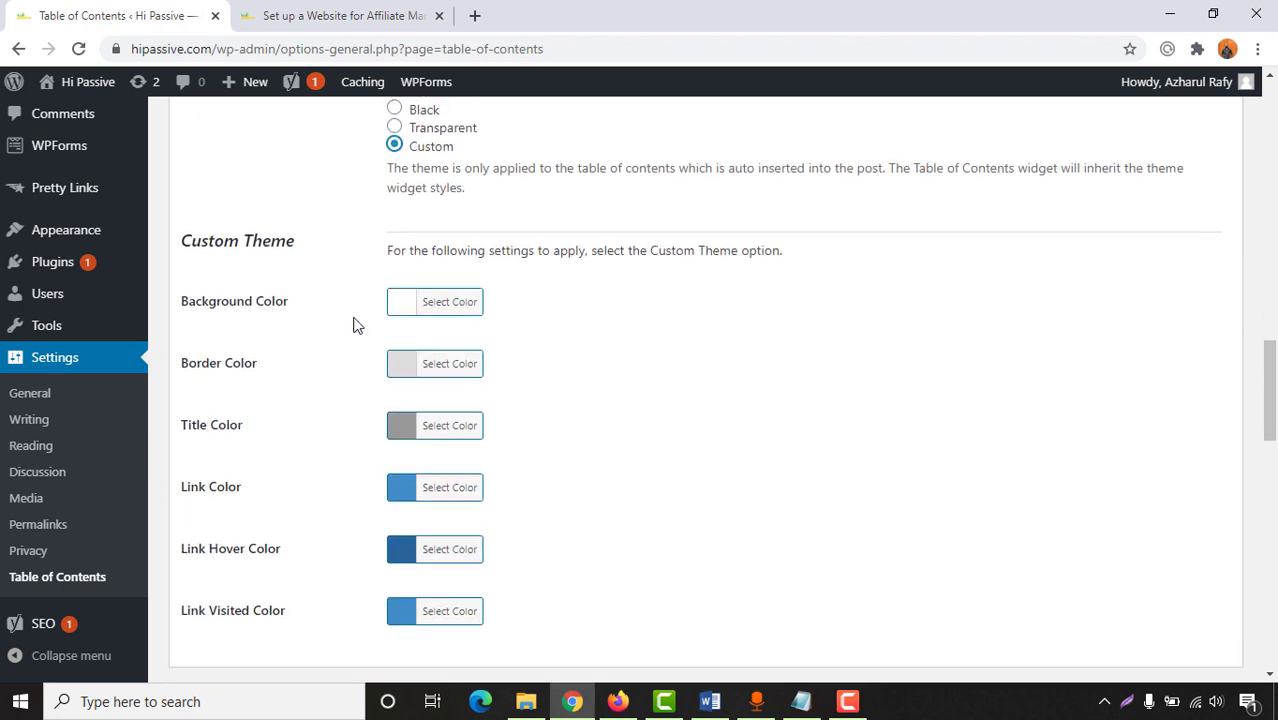
{"action": "left_click", "coordinate": [395, 318]}
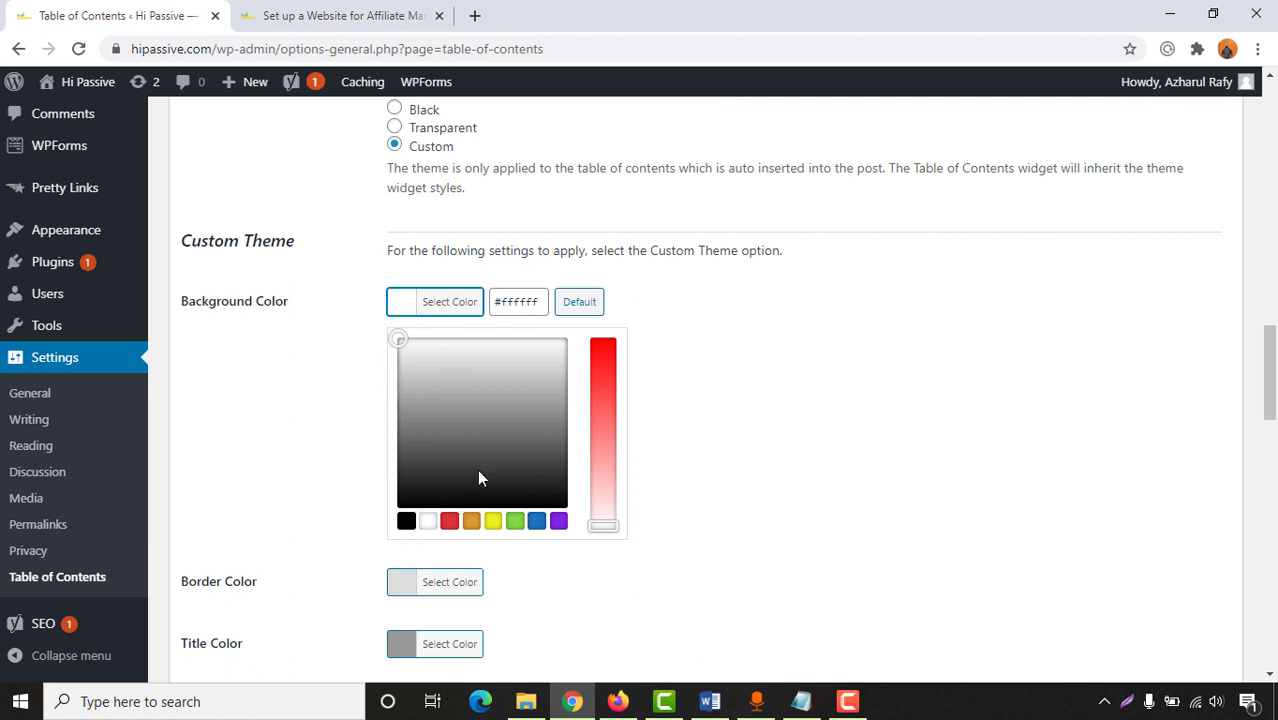
{"action": "left_click", "coordinate": [471, 521]}
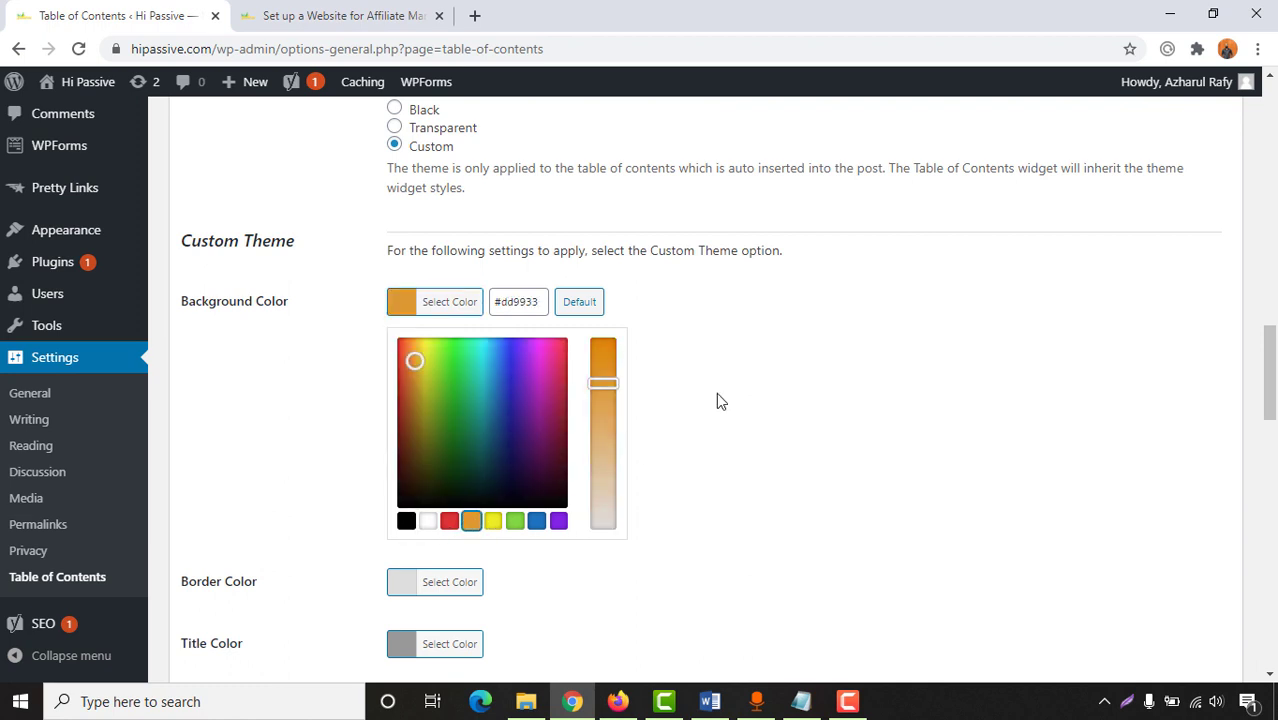
{"action": "left_click", "coordinate": [361, 313]}
Save the Table of Contents settings.
{"action": "left_click_drag", "start_coordinate": [1268, 390], "coordinate": [1268, 445]}
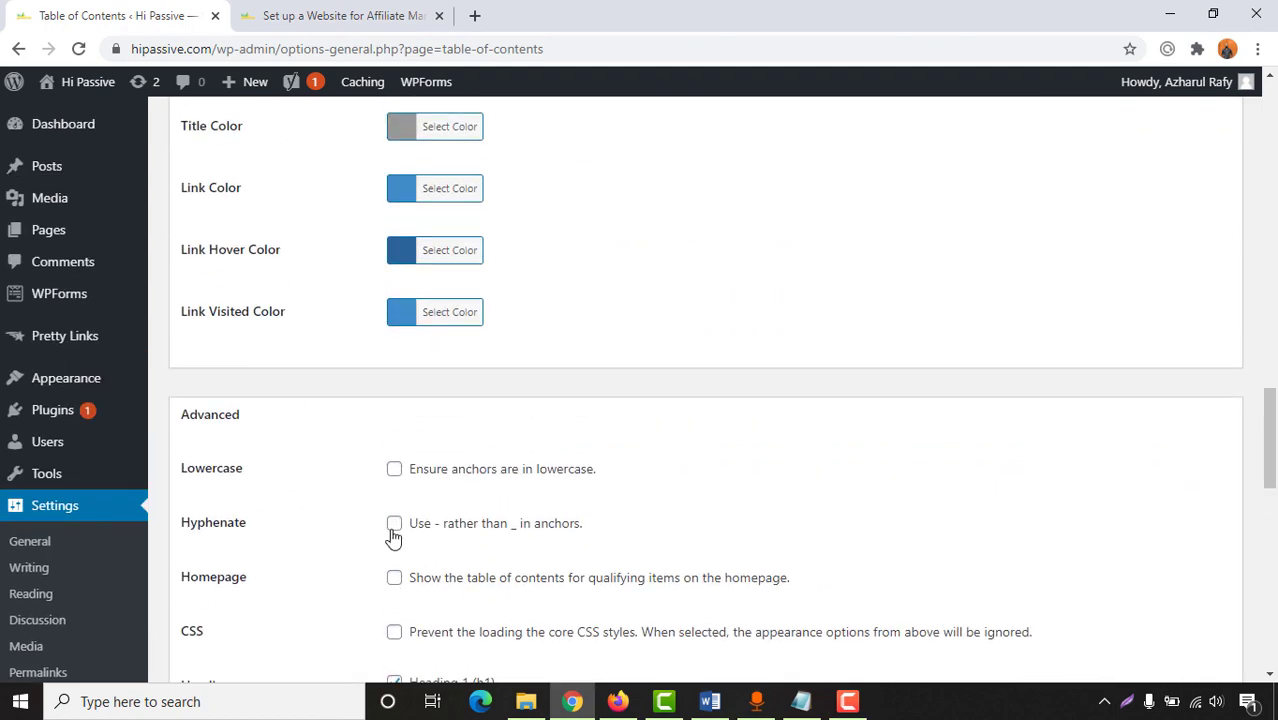
{"action": "scroll", "coordinate": [254, 364], "scroll_direction": "down", "scroll_amount": 1}
{"action": "scroll", "coordinate": [254, 364], "scroll_direction": "down", "scroll_amount": 11}
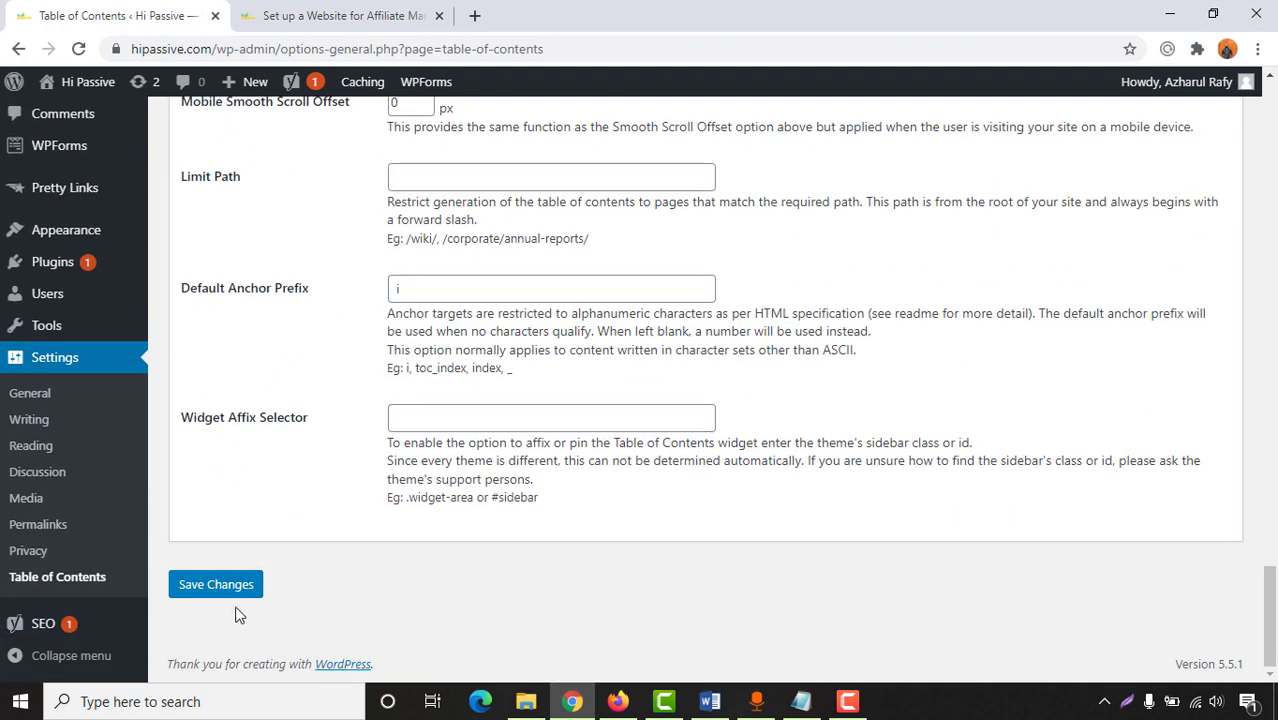
{"action": "left_click", "coordinate": [228, 594]}
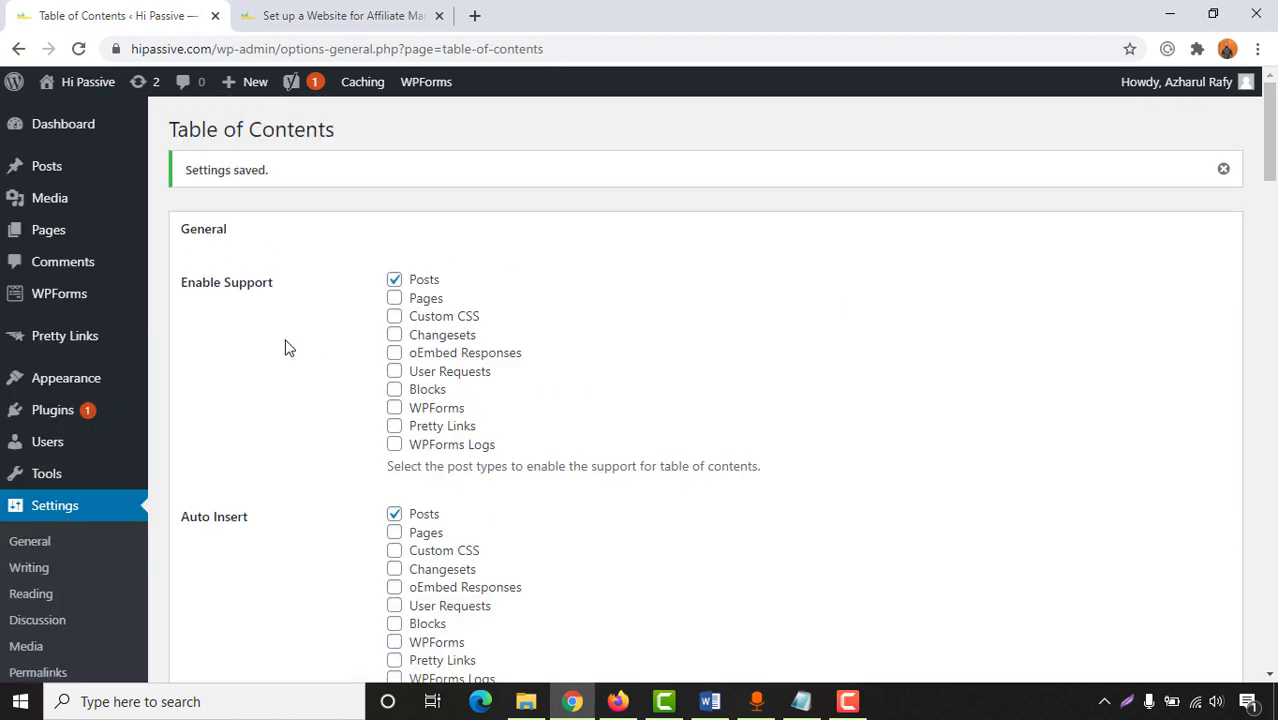
Reload the affiliate marketing post and collapse then re-expand its orange Post Contents list.
{"action": "left_click", "coordinate": [296, 14]}
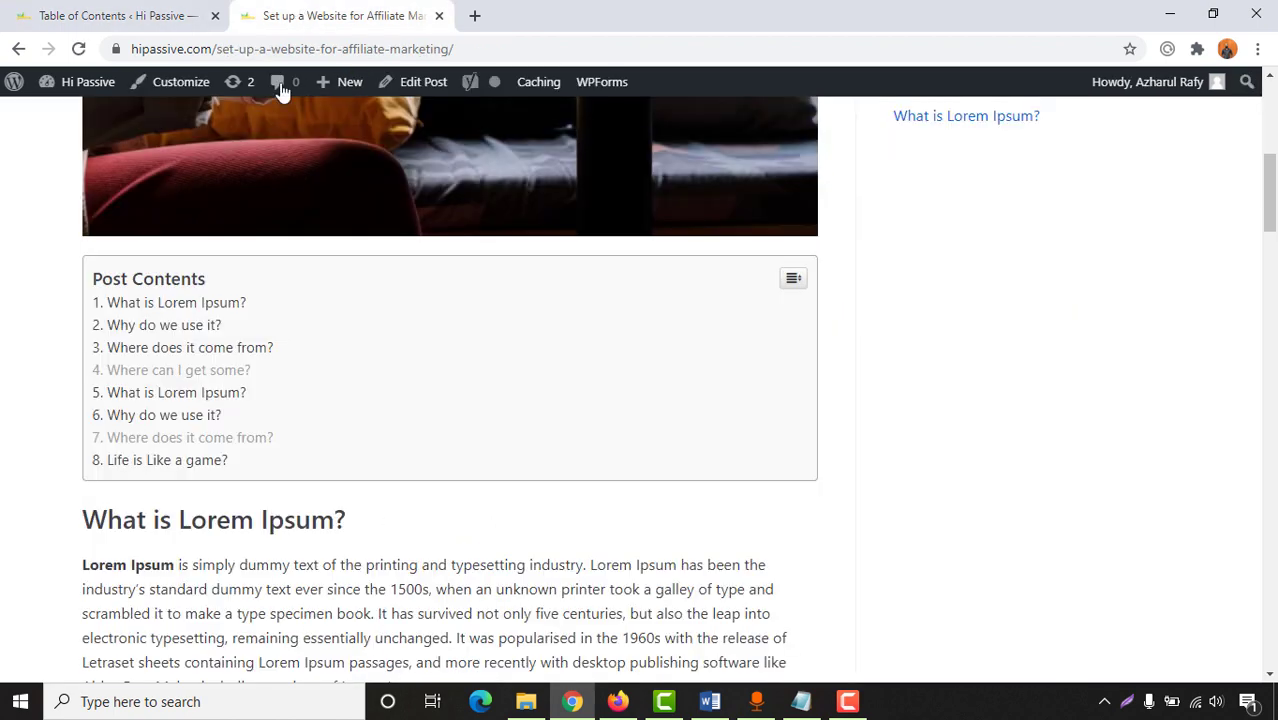
{"action": "left_click", "coordinate": [76, 48]}
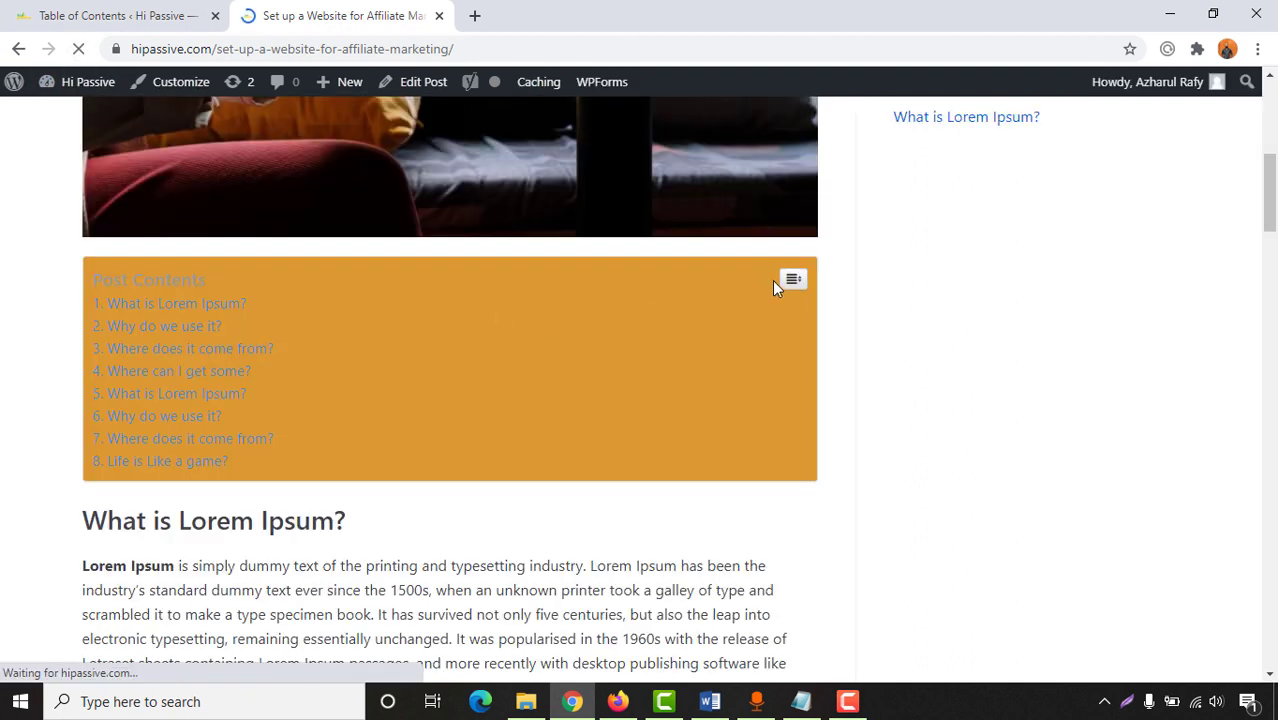
{"action": "scroll", "coordinate": [34, 331], "scroll_direction": "up", "scroll_amount": 3}
{"action": "scroll", "coordinate": [28, 428], "scroll_direction": "down", "scroll_amount": 2}
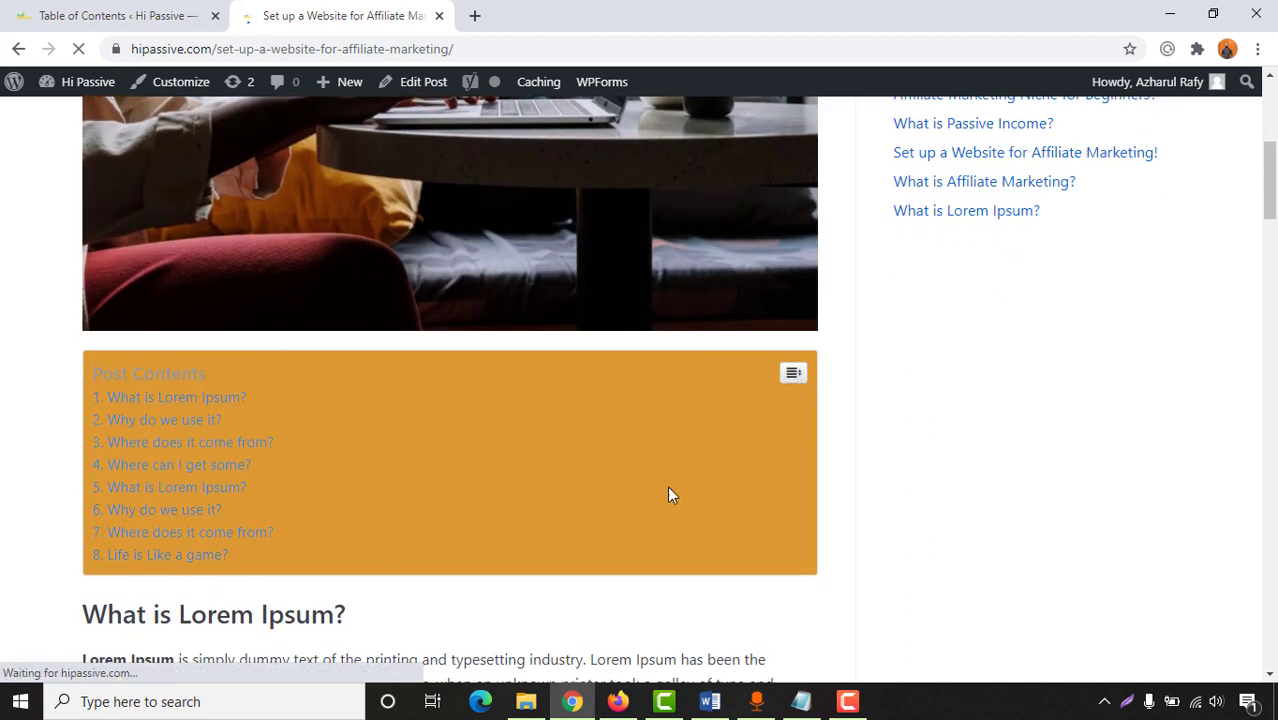
{"action": "left_click", "coordinate": [782, 380]}
{"action": "left_click", "coordinate": [790, 378]}
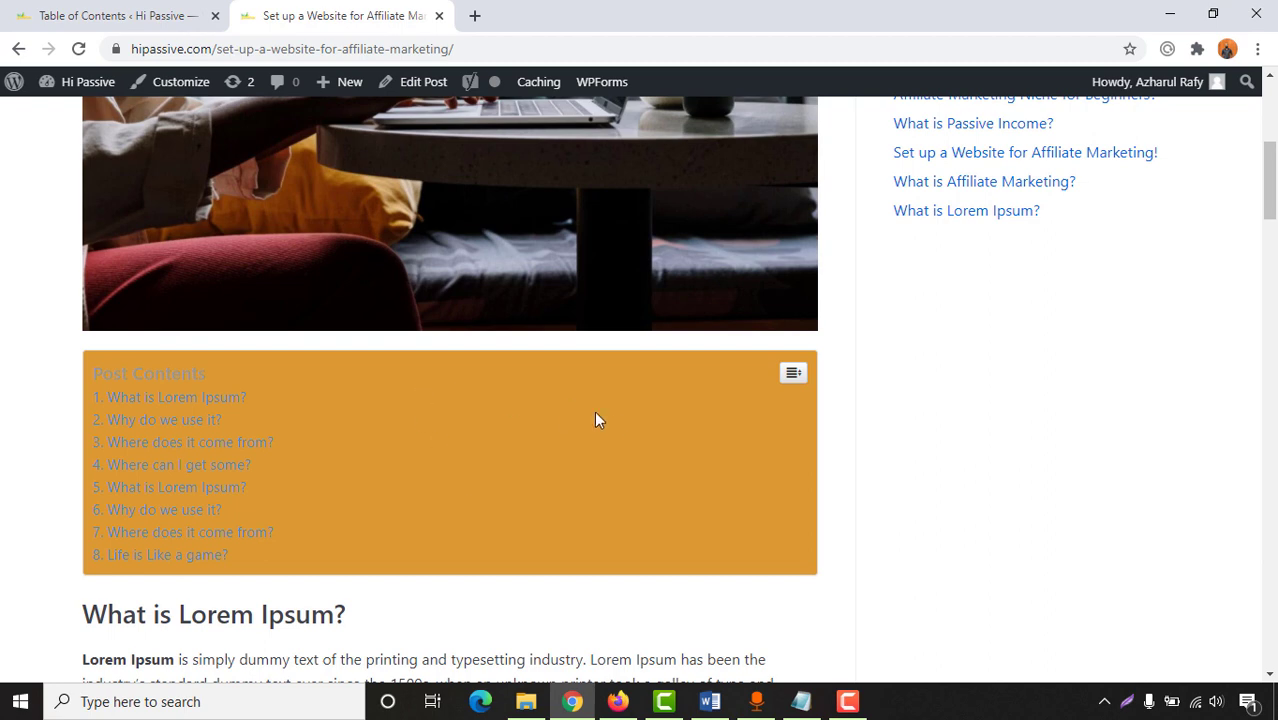
Change the contents box theme from Custom to Grey, save the settings, and return to the affiliate post.
{"action": "left_click", "coordinate": [145, 8]}
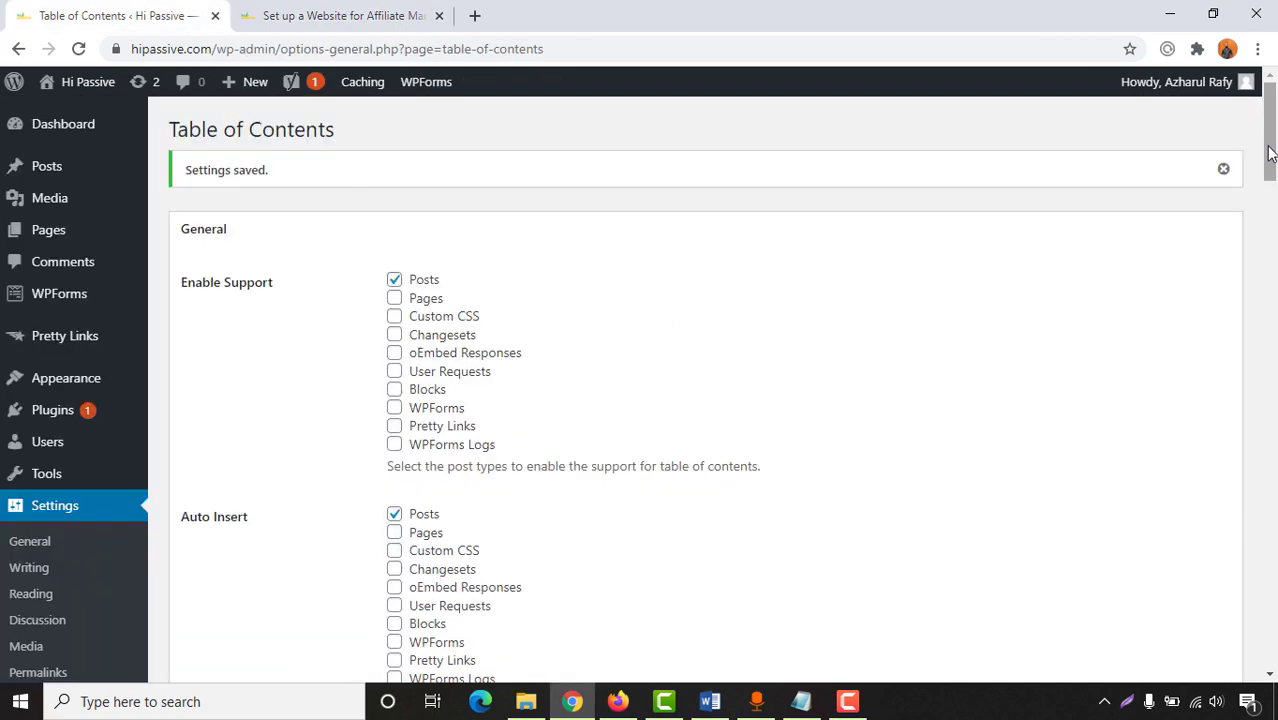
{"action": "left_click_drag", "start_coordinate": [1270, 163], "coordinate": [1274, 420]}
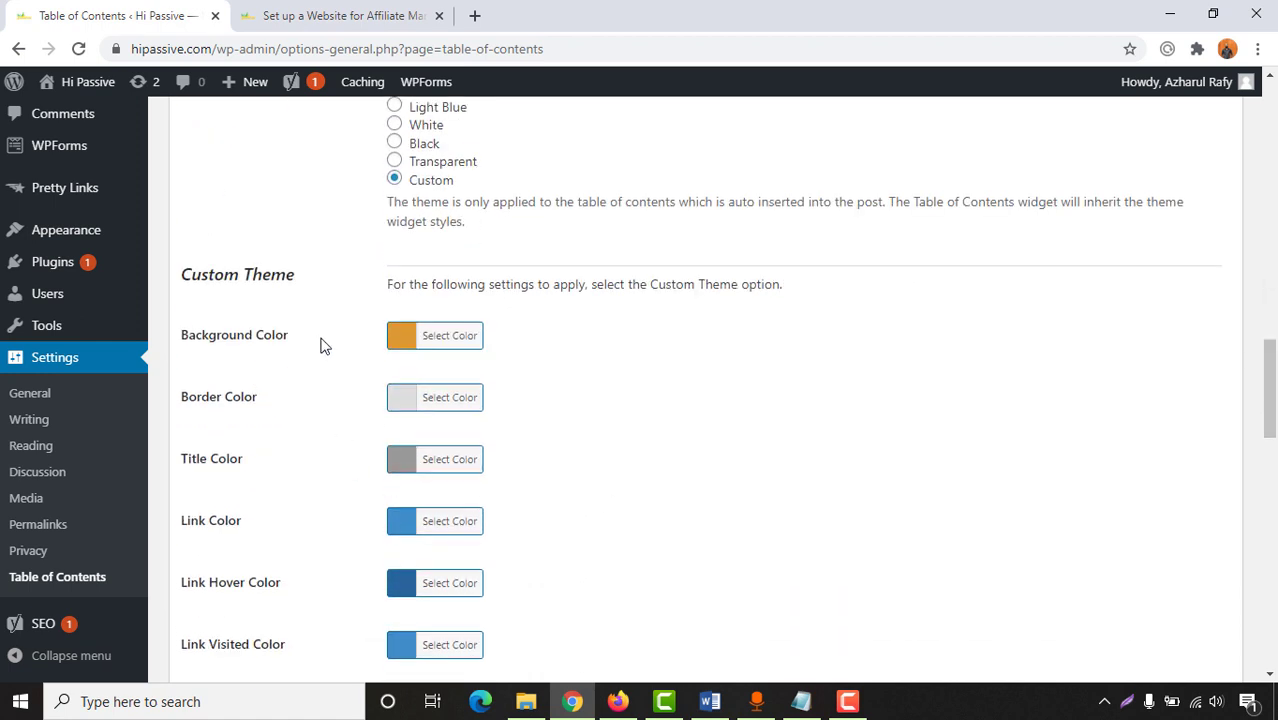
{"action": "scroll", "coordinate": [370, 370], "scroll_direction": "up", "scroll_amount": 2}
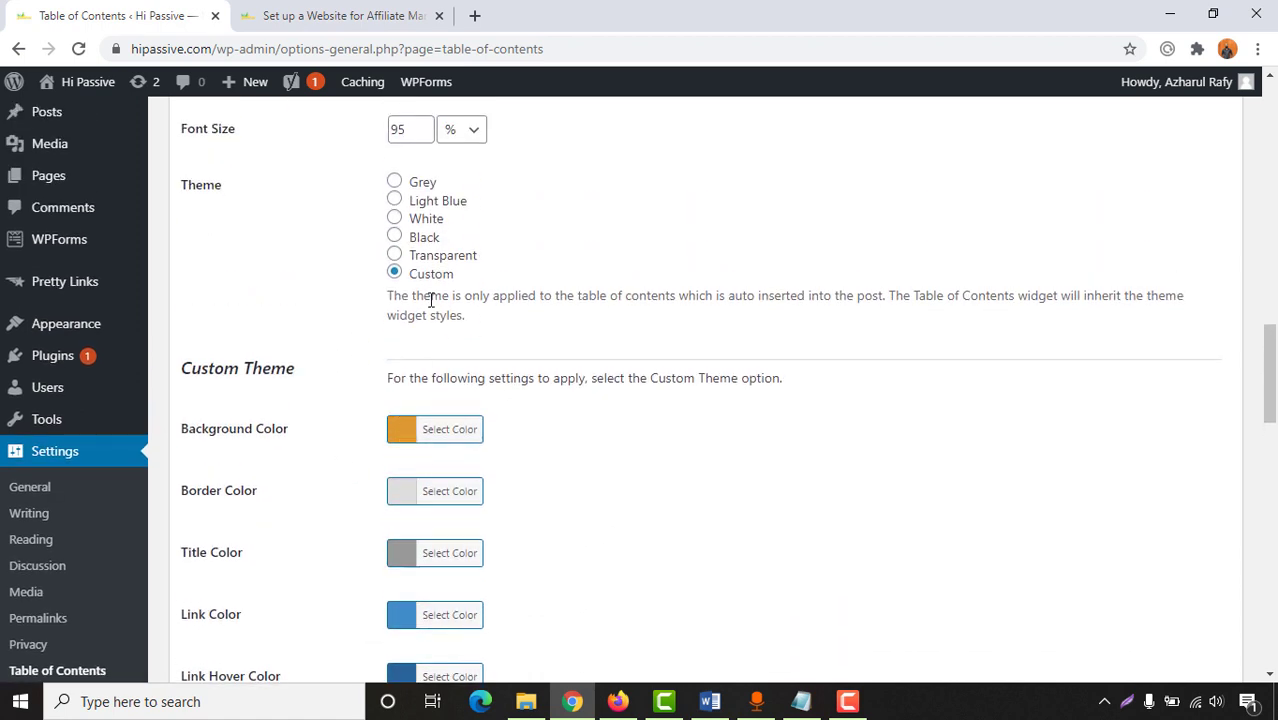
{"action": "left_click", "coordinate": [395, 182]}
{"action": "left_click_drag", "start_coordinate": [1270, 375], "coordinate": [1270, 338]}
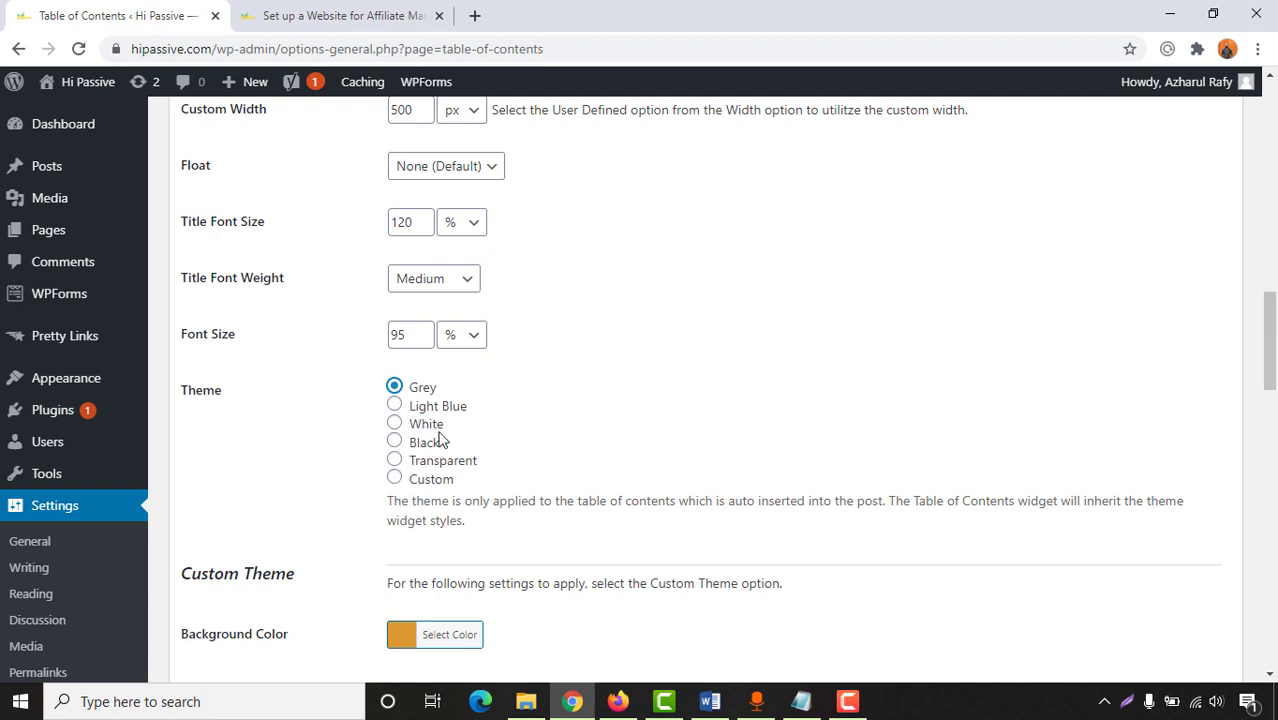
{"action": "left_click_drag", "start_coordinate": [1273, 343], "coordinate": [1273, 628]}
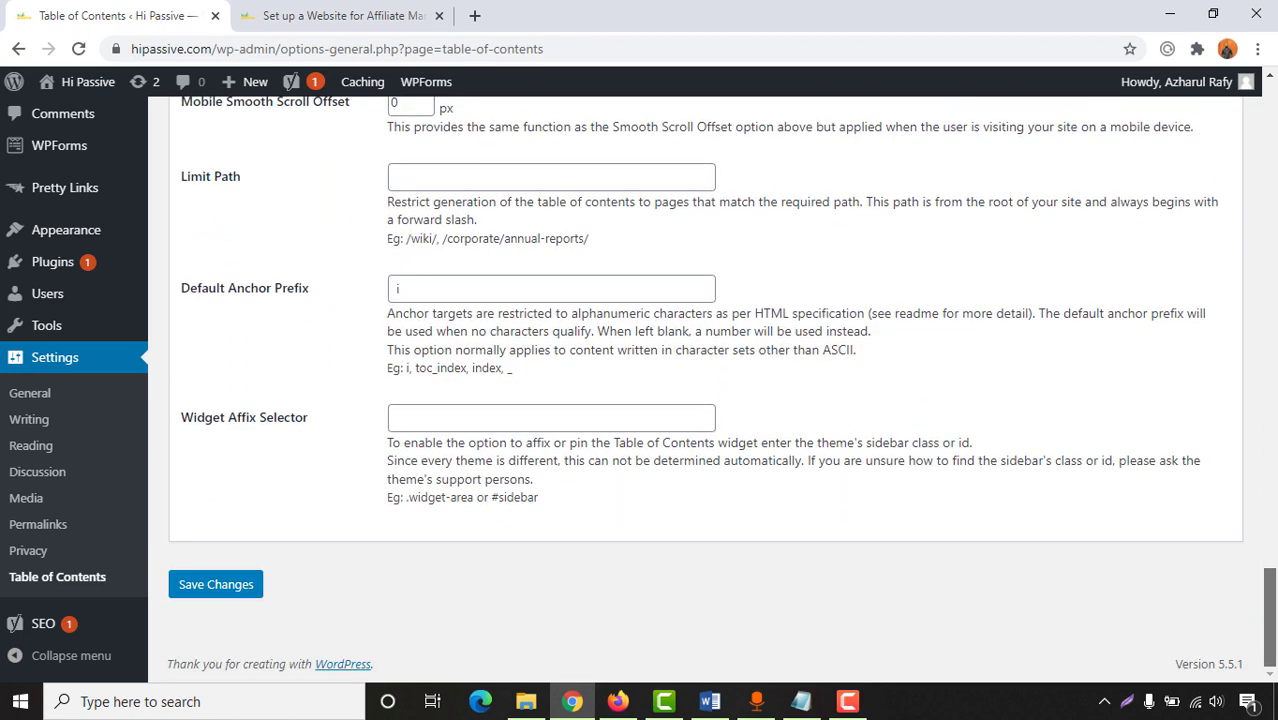
{"action": "left_click", "coordinate": [216, 586]}
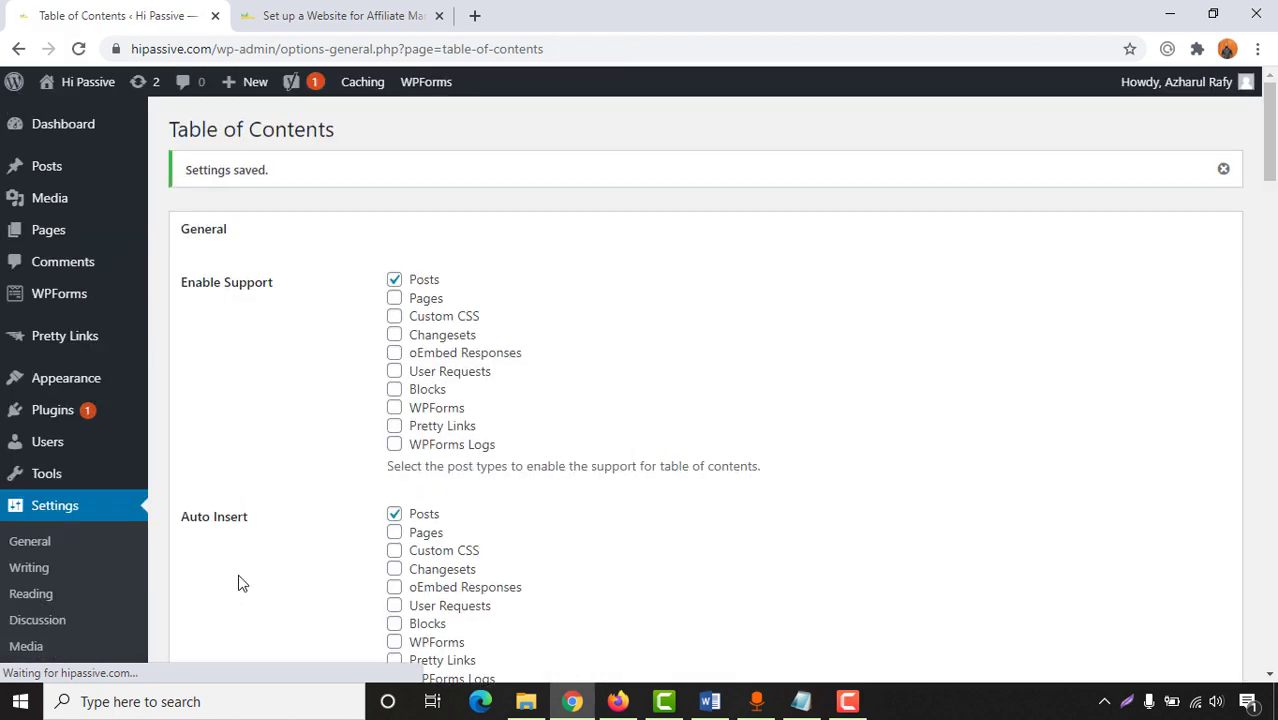
{"action": "left_click", "coordinate": [340, 15]}
Reload the affiliate marketing post to check the grey box, then go to the hipassive homepage.
{"action": "left_click", "coordinate": [78, 48]}
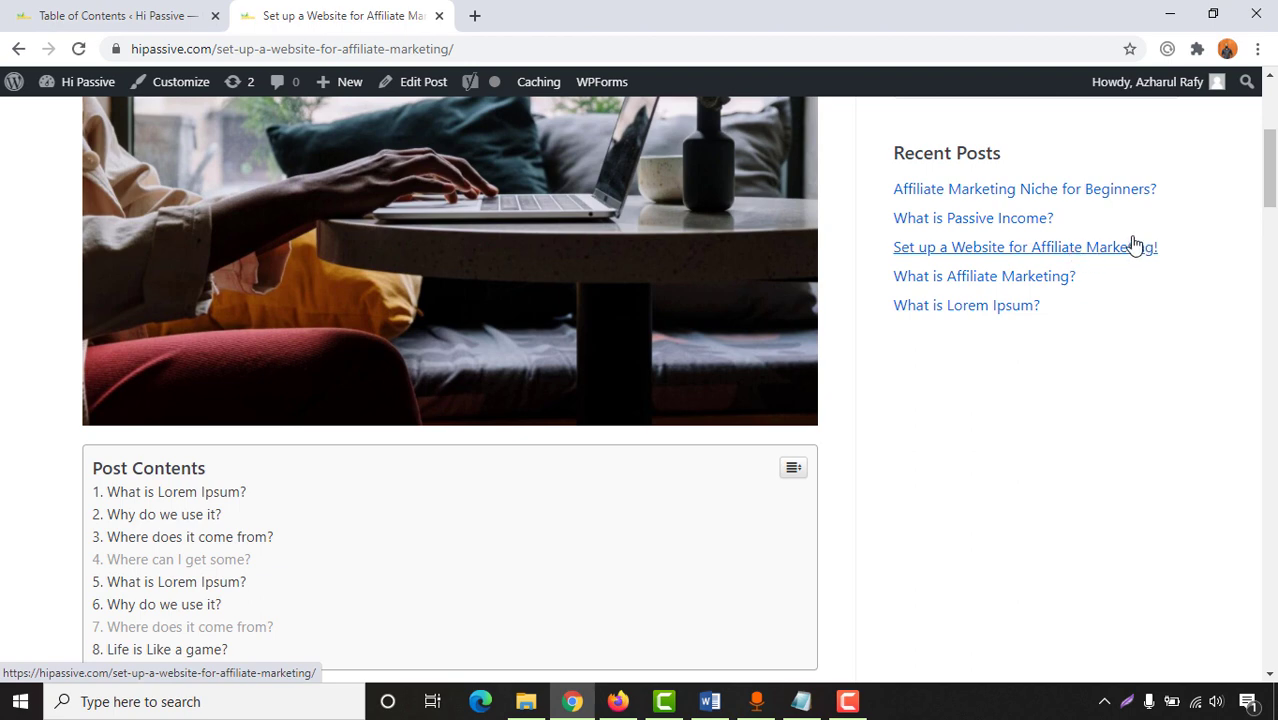
{"action": "scroll", "coordinate": [361, 389], "scroll_direction": "up", "scroll_amount": 4}
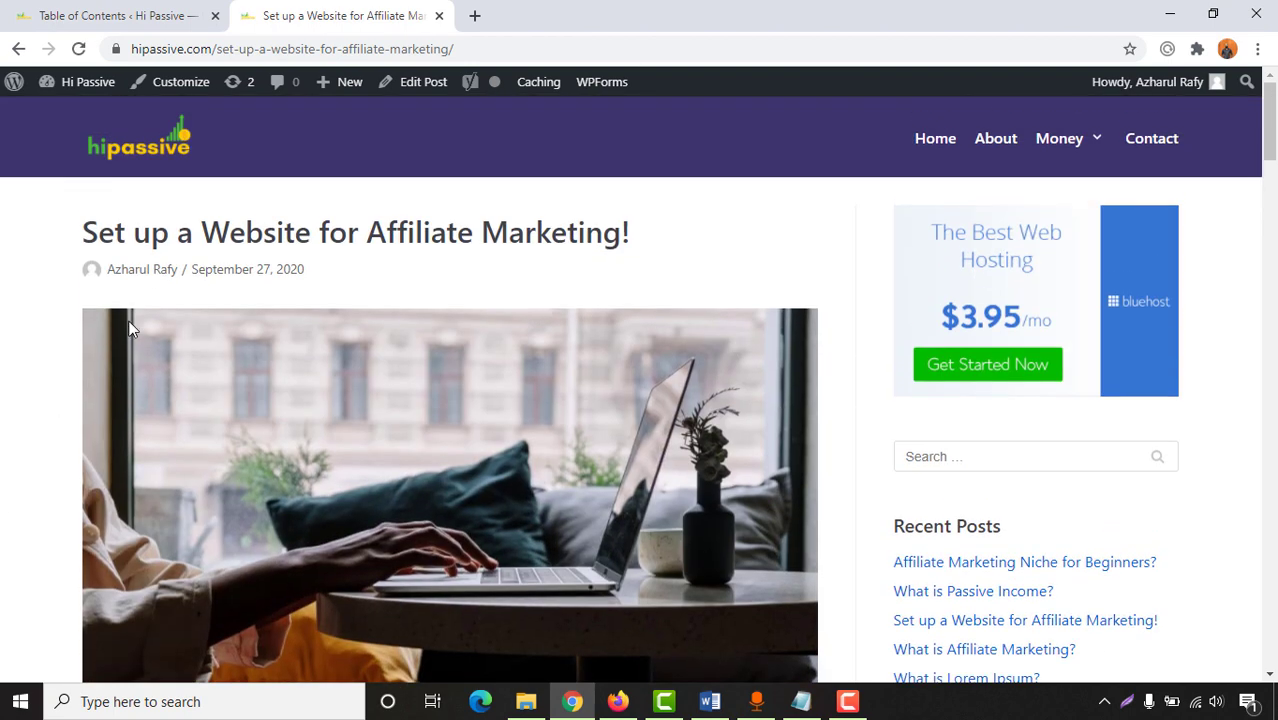
{"action": "left_click", "coordinate": [131, 163]}
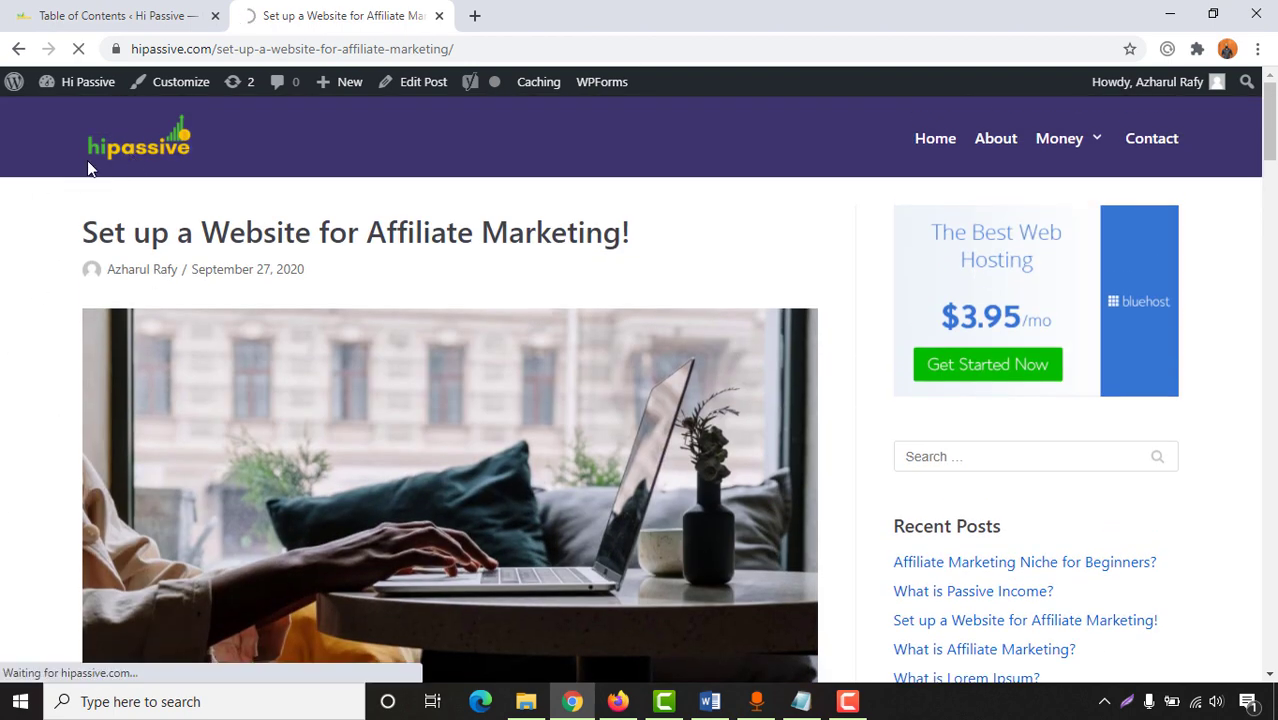
Browse the homepage's blog post list and Recent Posts sidebar.
{"action": "left_click_drag", "start_coordinate": [1272, 160], "coordinate": [1275, 205]}
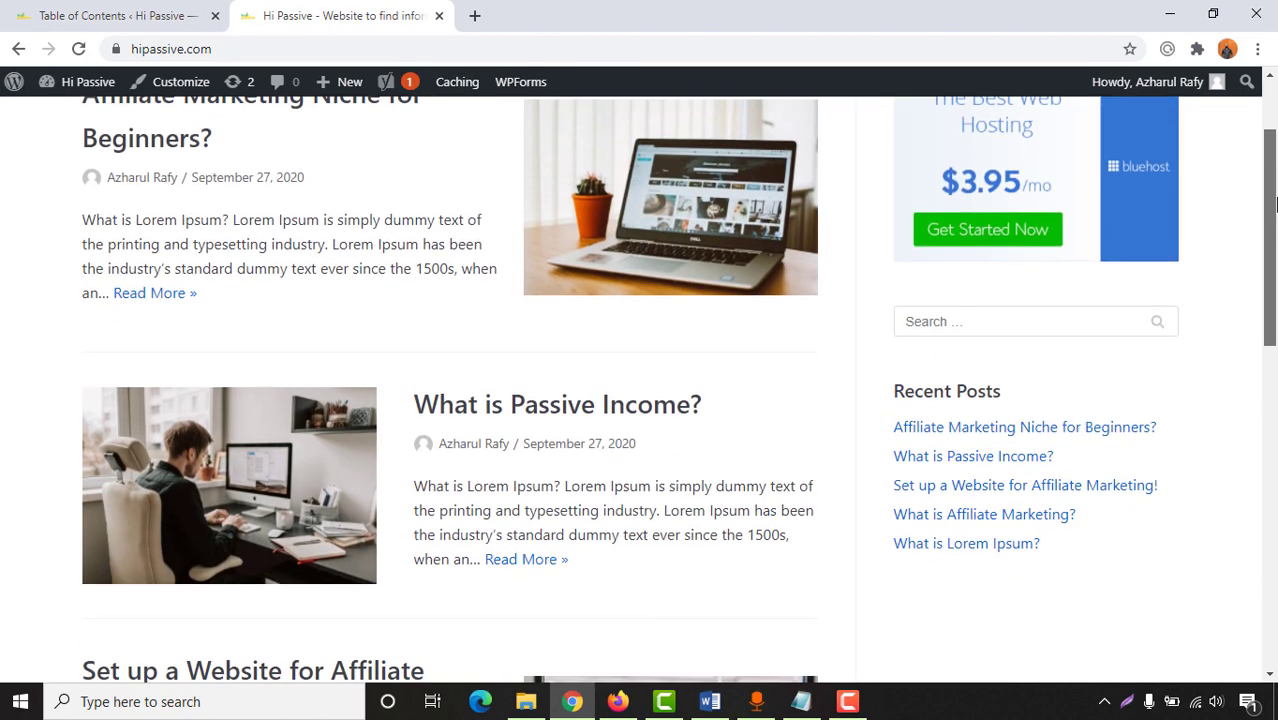
{"action": "scroll", "coordinate": [1275, 205], "scroll_direction": "down", "scroll_amount": 8}
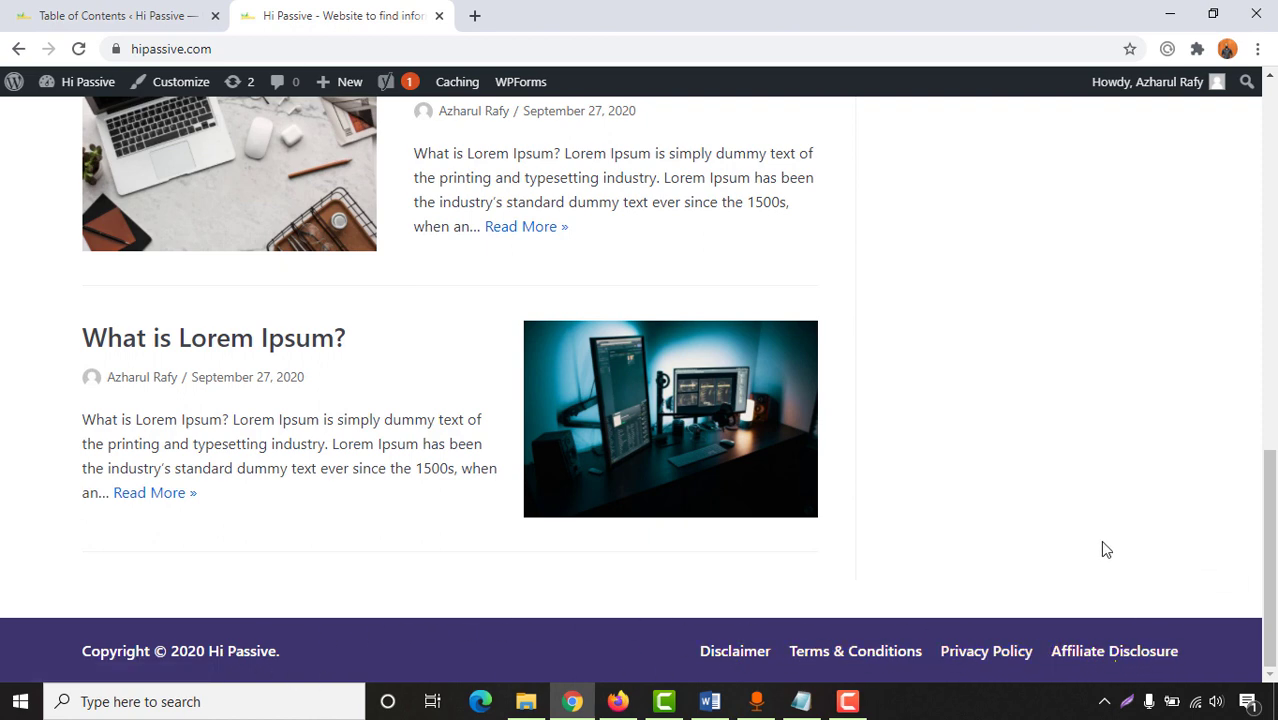
{"action": "scroll", "coordinate": [1070, 460], "scroll_direction": "up", "scroll_amount": 4}
{"action": "scroll", "coordinate": [1065, 437], "scroll_direction": "up", "scroll_amount": 6}
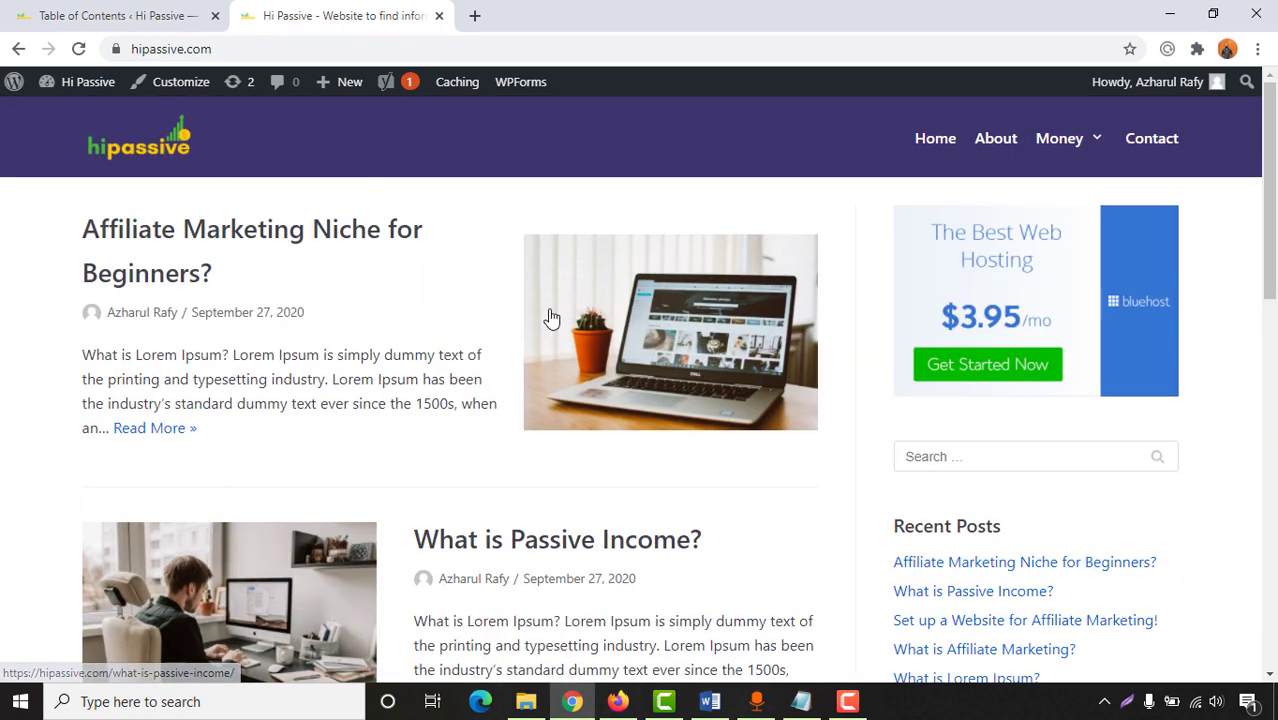
{"action": "scroll", "coordinate": [54, 420], "scroll_direction": "down", "scroll_amount": 1}
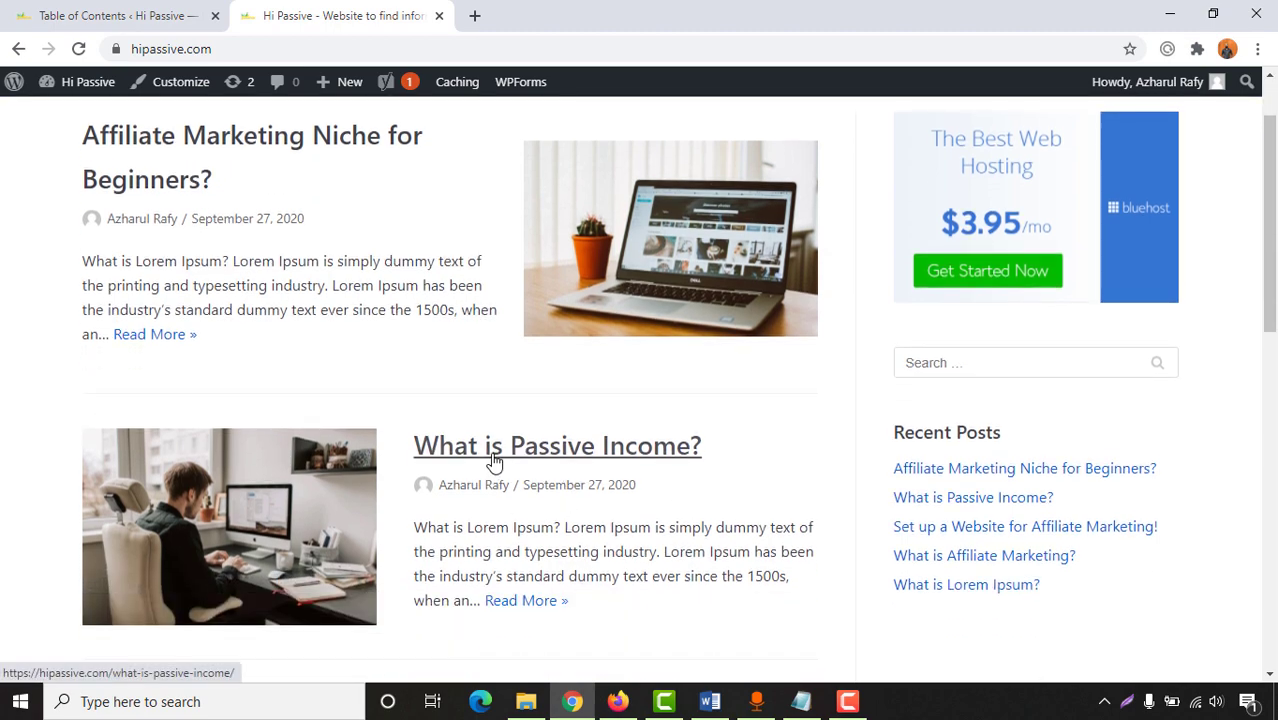
Open 'What is Passive Income?', test the Post Contents toggle, and leave its eight-heading list collapsed.
{"action": "left_click", "coordinate": [571, 448]}
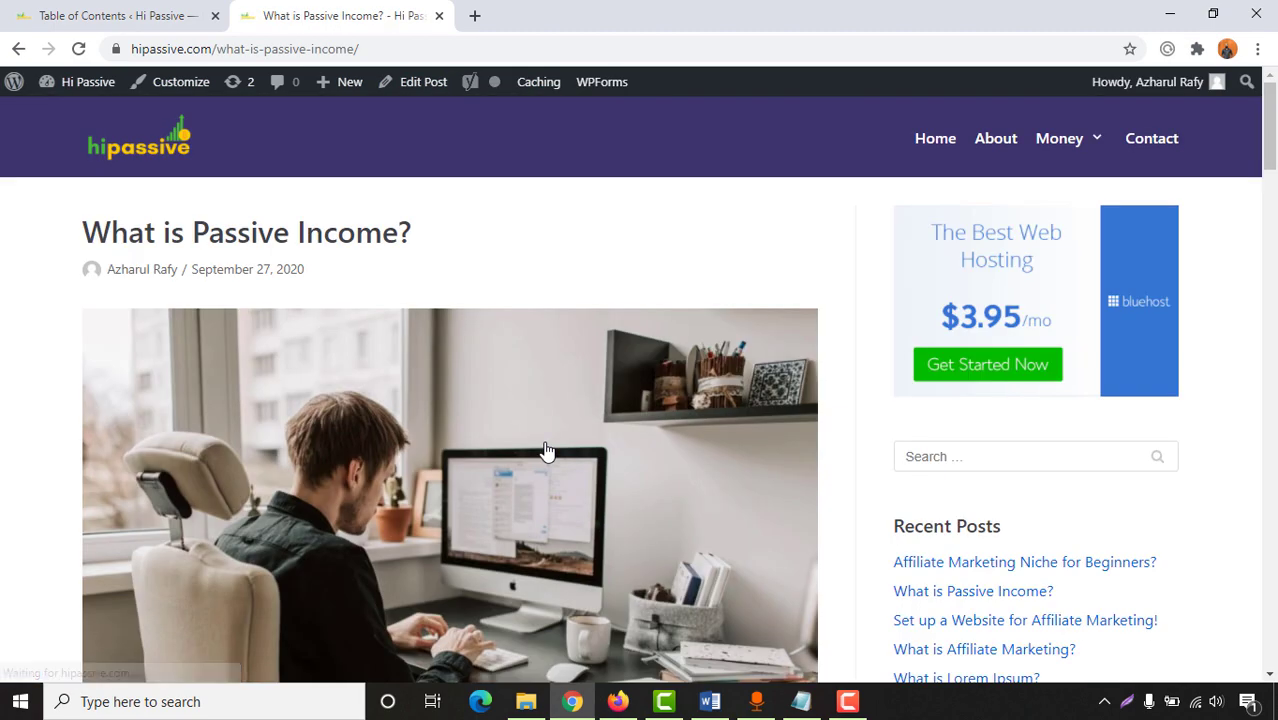
{"action": "scroll", "coordinate": [68, 485], "scroll_direction": "down", "scroll_amount": 6}
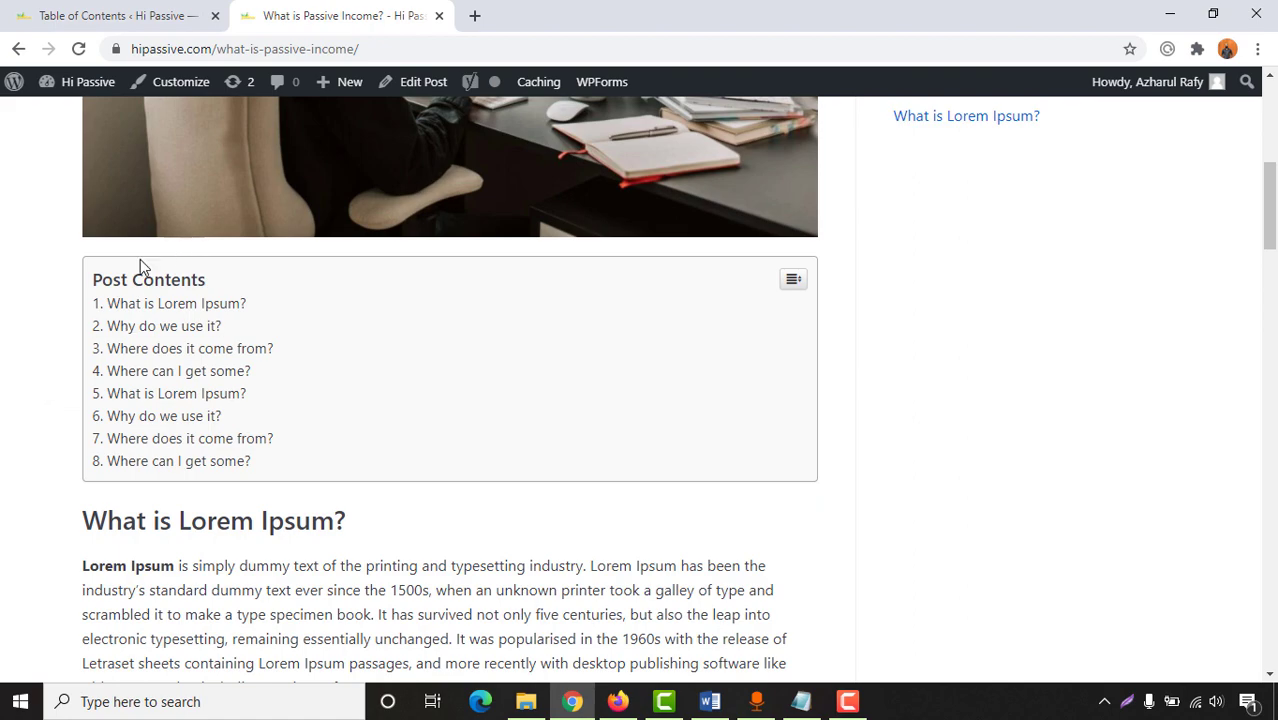
{"action": "left_click", "coordinate": [795, 280]}
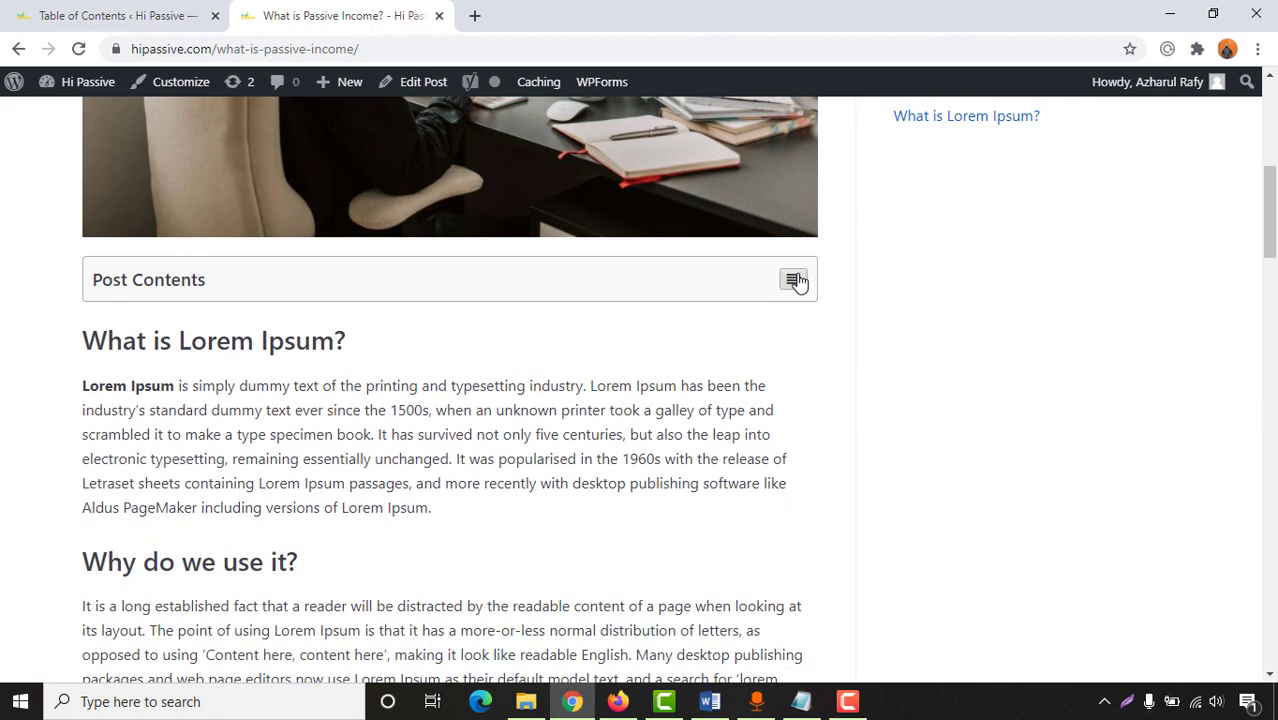
{"action": "left_click", "coordinate": [790, 282]}
{"action": "scroll", "coordinate": [30, 428], "scroll_direction": "down", "scroll_amount": 1}
{"action": "scroll", "coordinate": [30, 428], "scroll_direction": "up", "scroll_amount": 3}
{"action": "scroll", "coordinate": [43, 508], "scroll_direction": "down", "scroll_amount": 2}
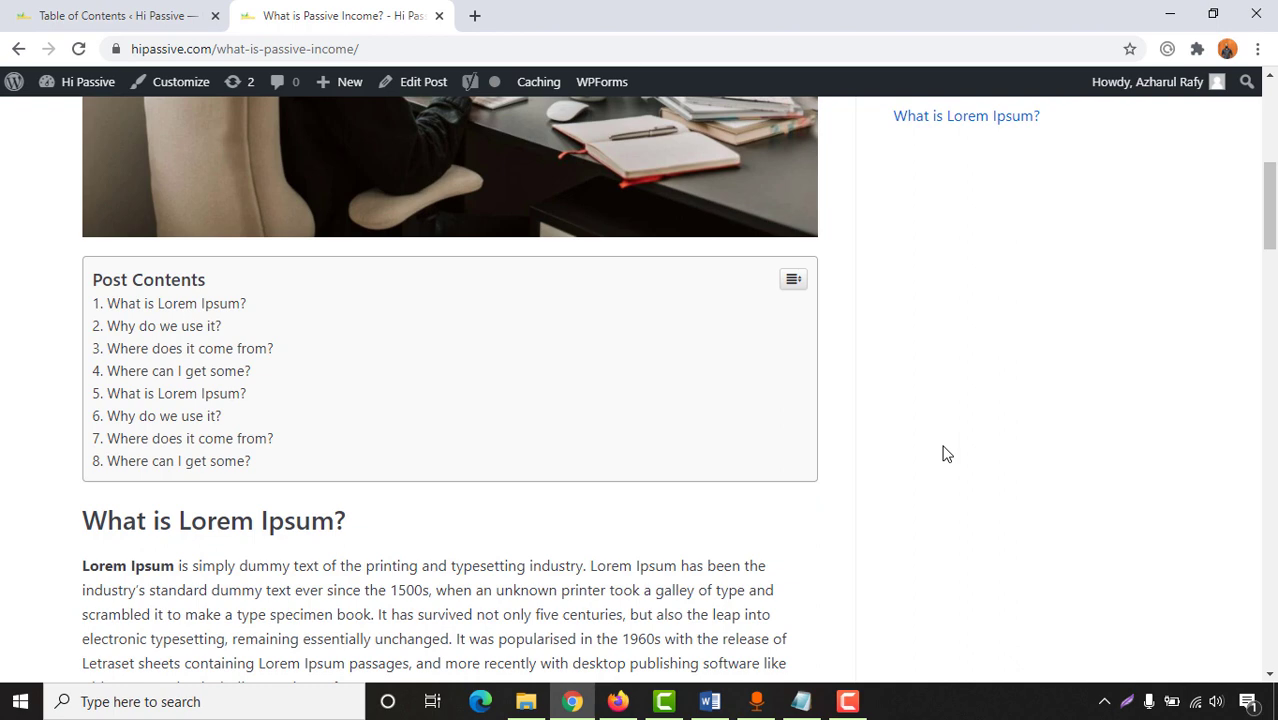
{"action": "left_click", "coordinate": [800, 281]}
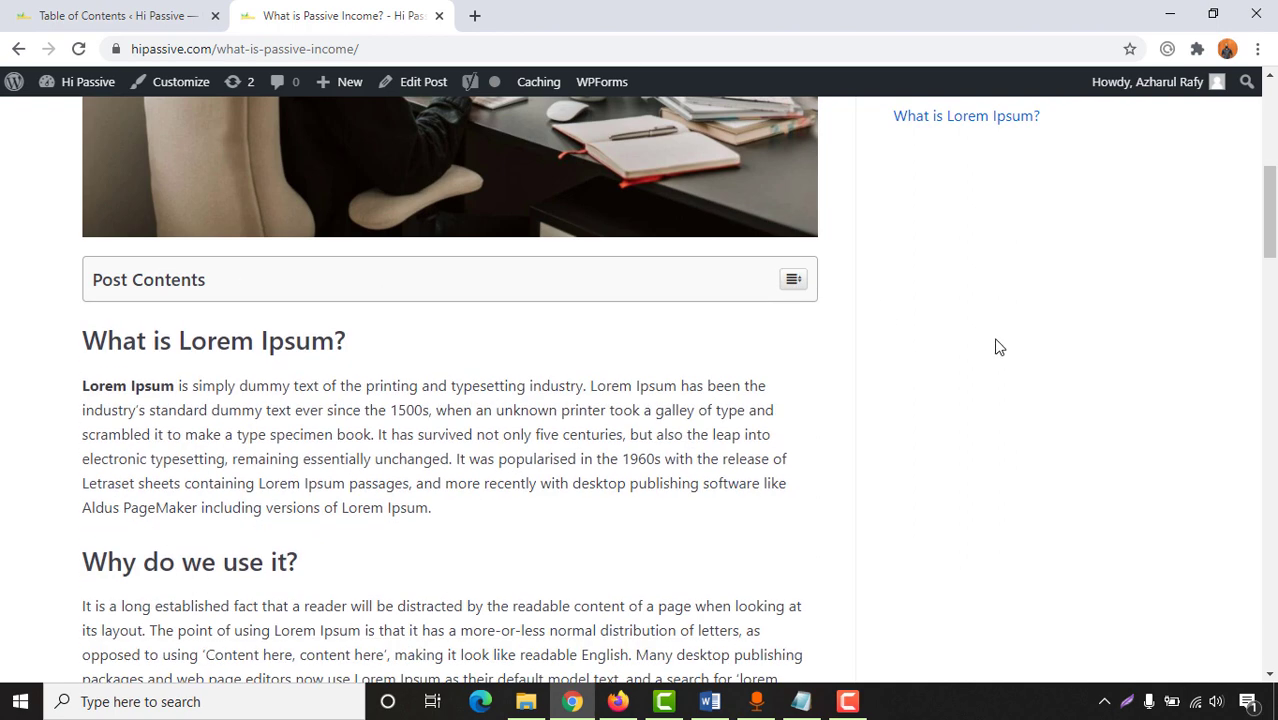